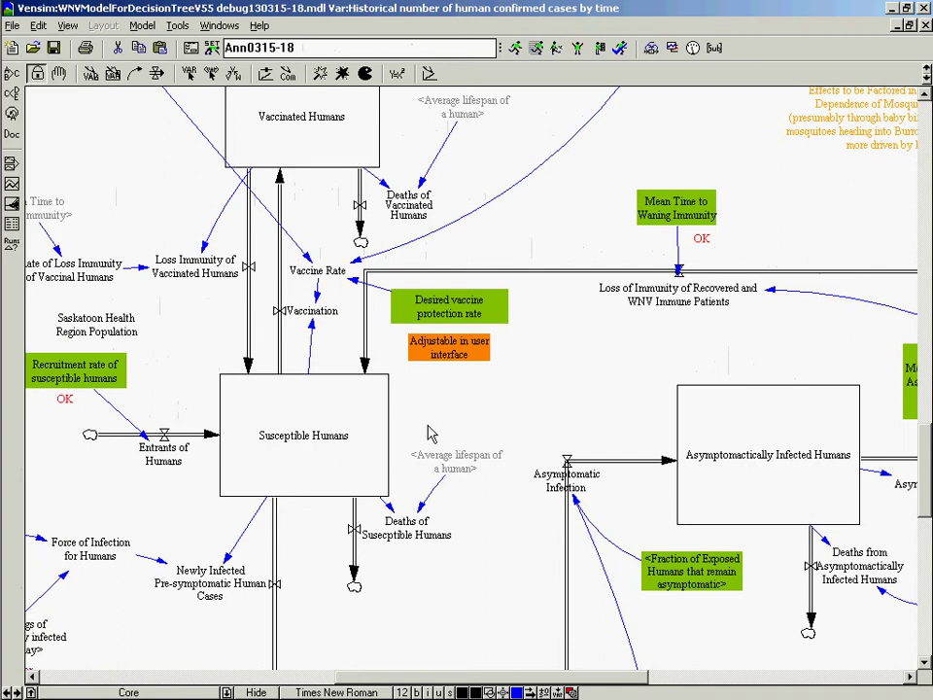
- Close the West Nile virus model without saving, leaving no model open
key("alt+F4")
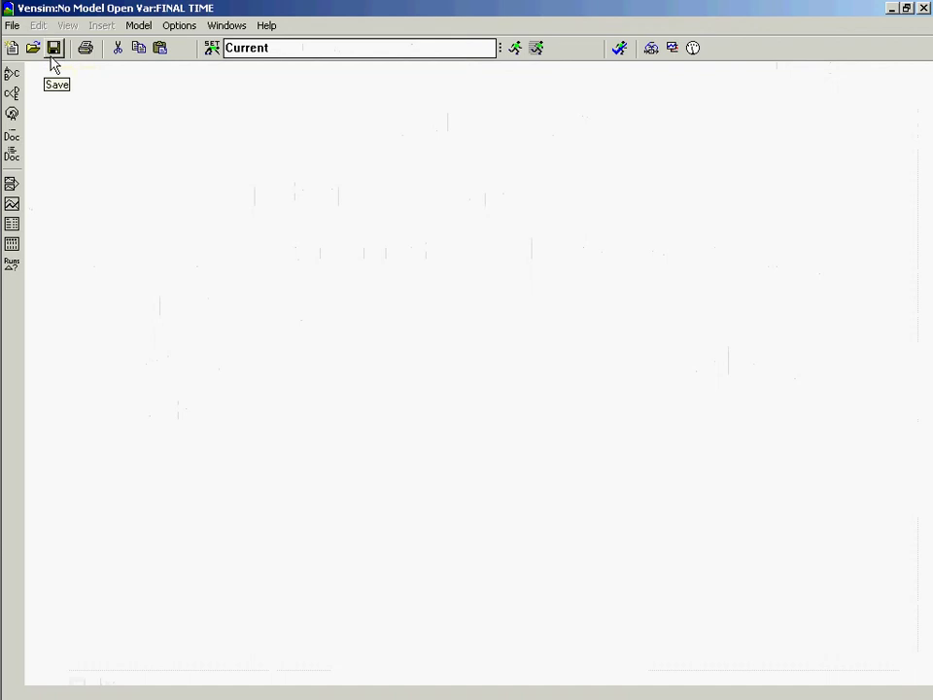
- Create a new model running from 0 to 100 Years, time step 1, with Euler integration
left_click(12, 26)
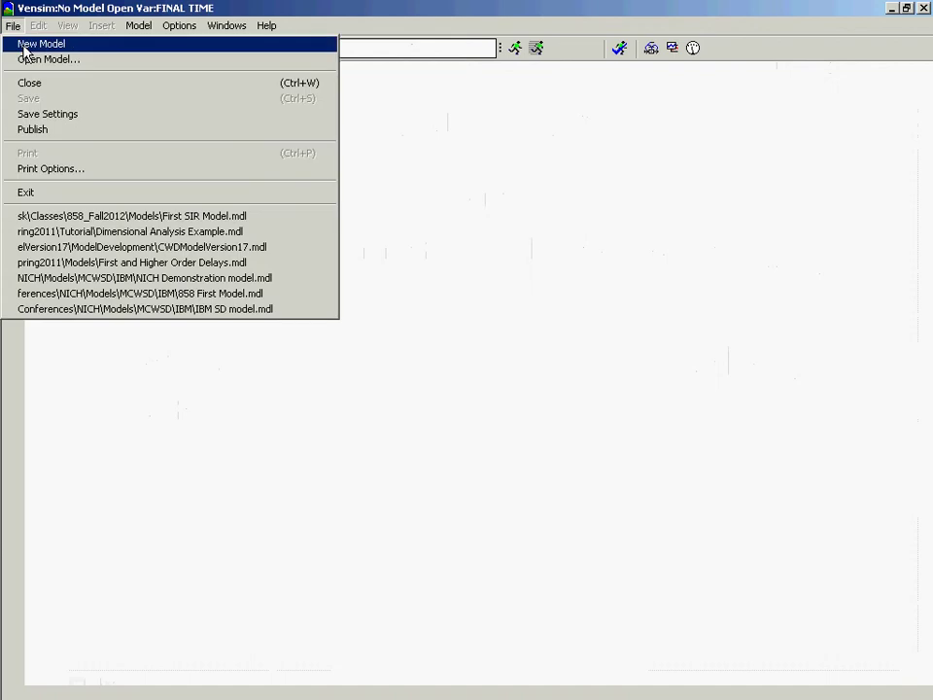
left_click(24, 46)
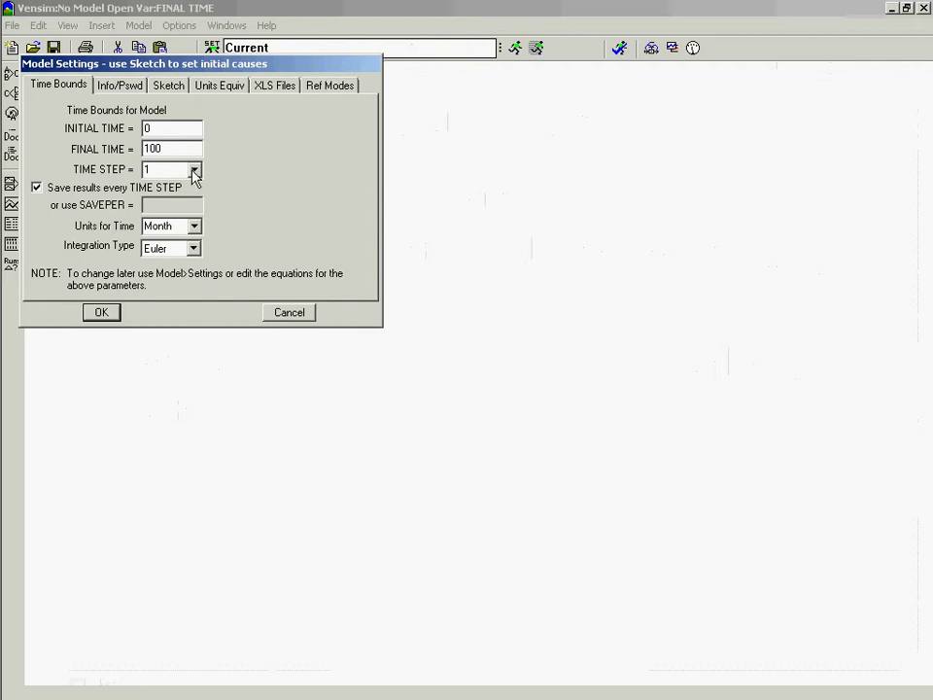
left_click(190, 226)
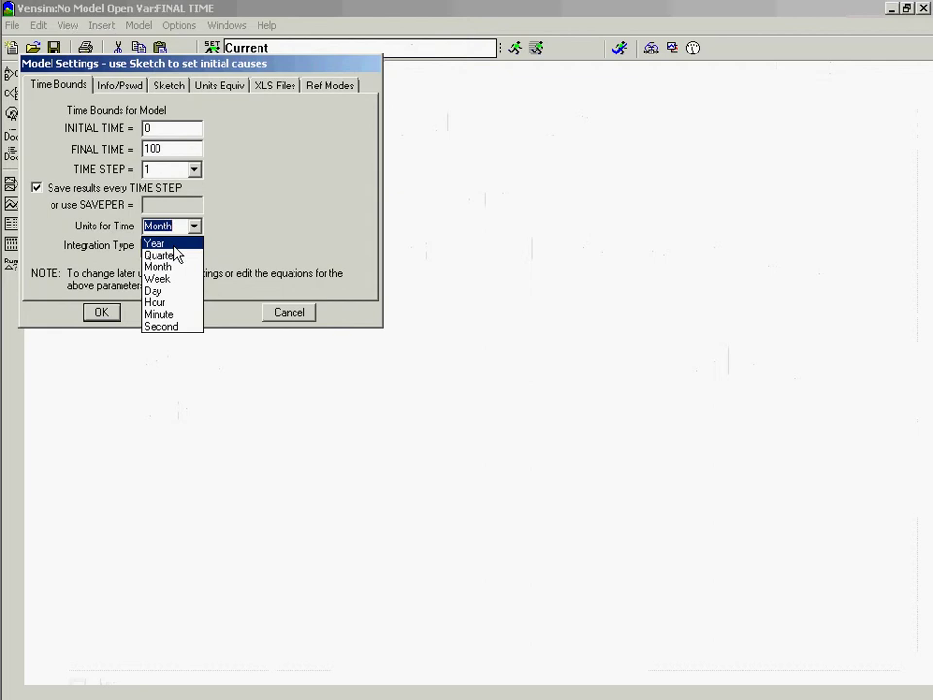
left_click(175, 245)
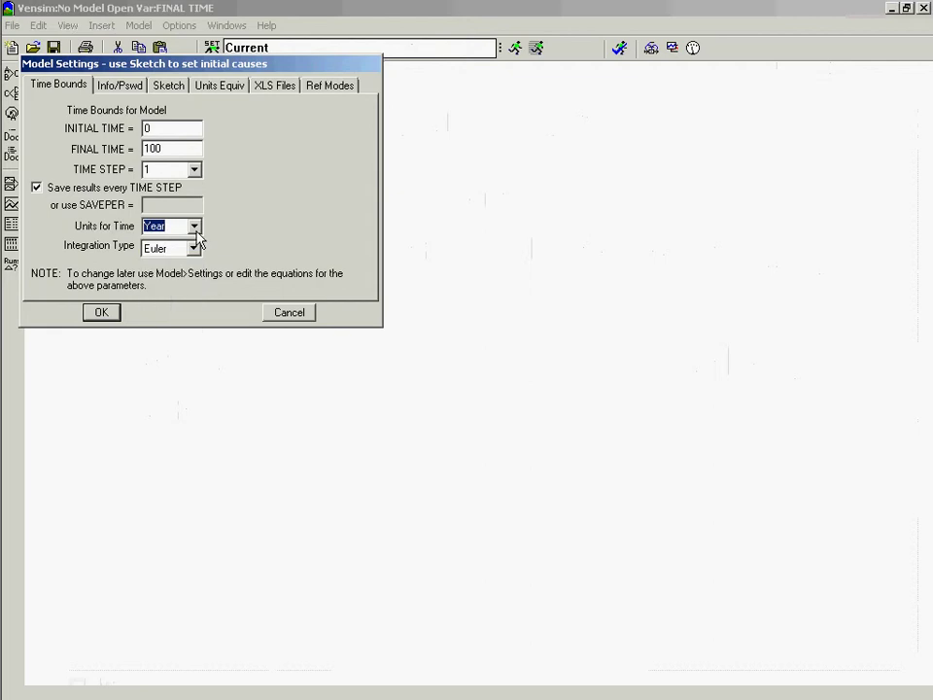
left_click(193, 249)
left_click(193, 249)
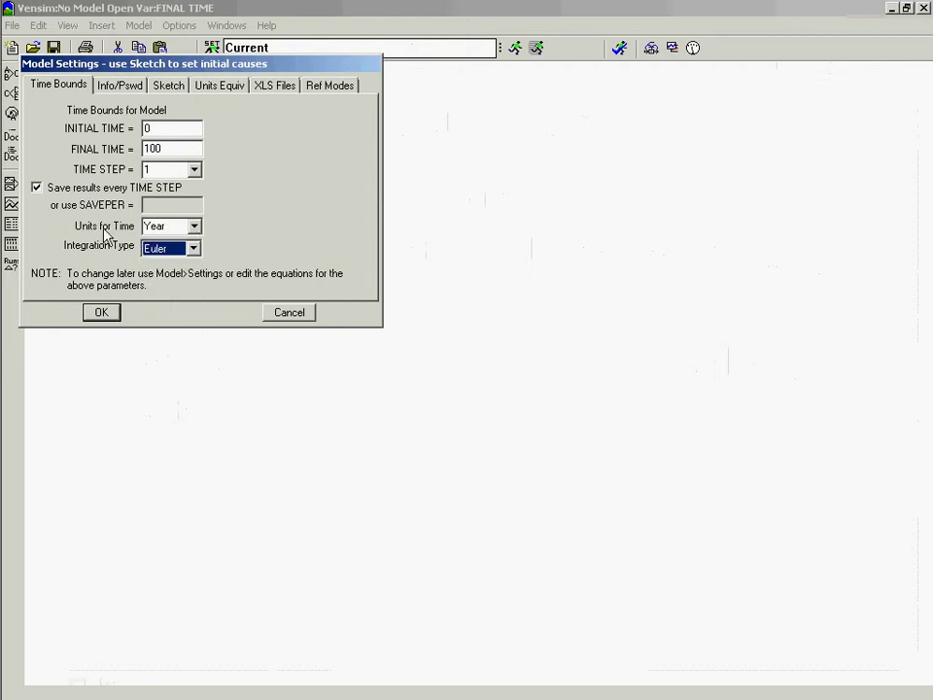
left_click(101, 316)
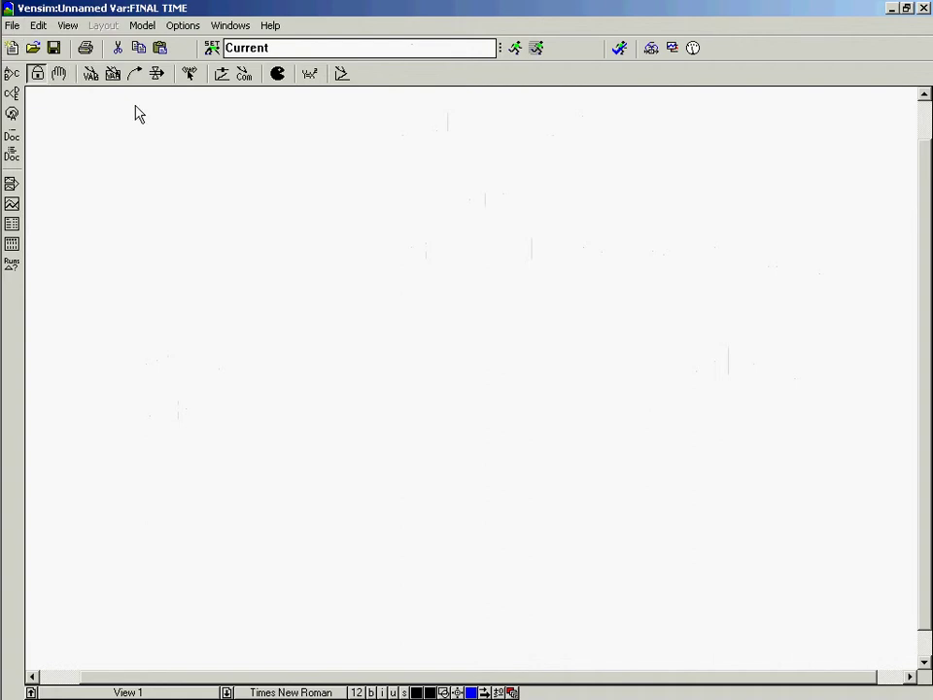
left_click(116, 79)
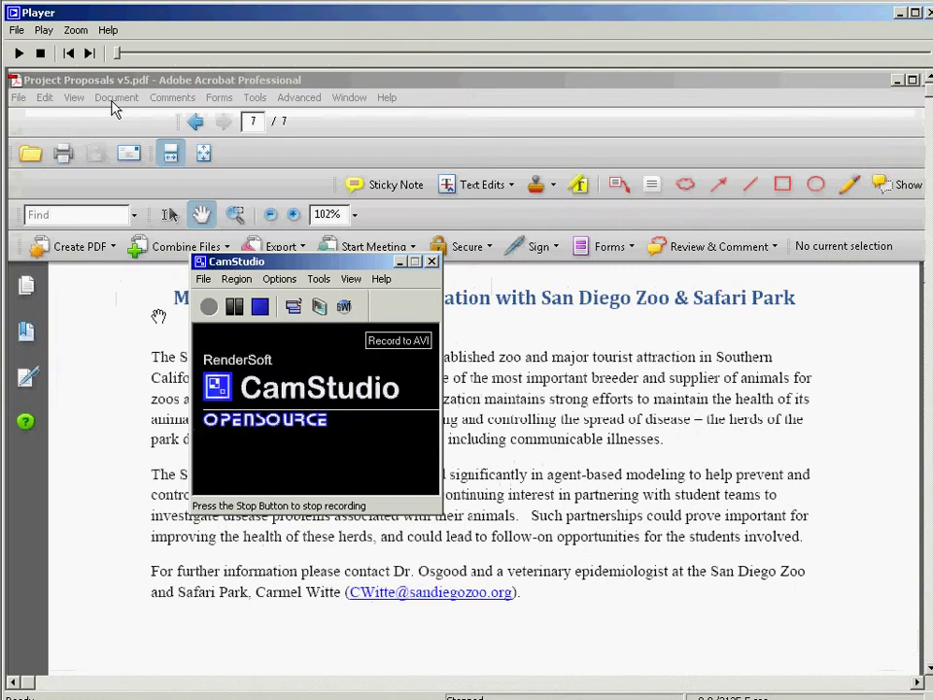
key("alt+Tab")
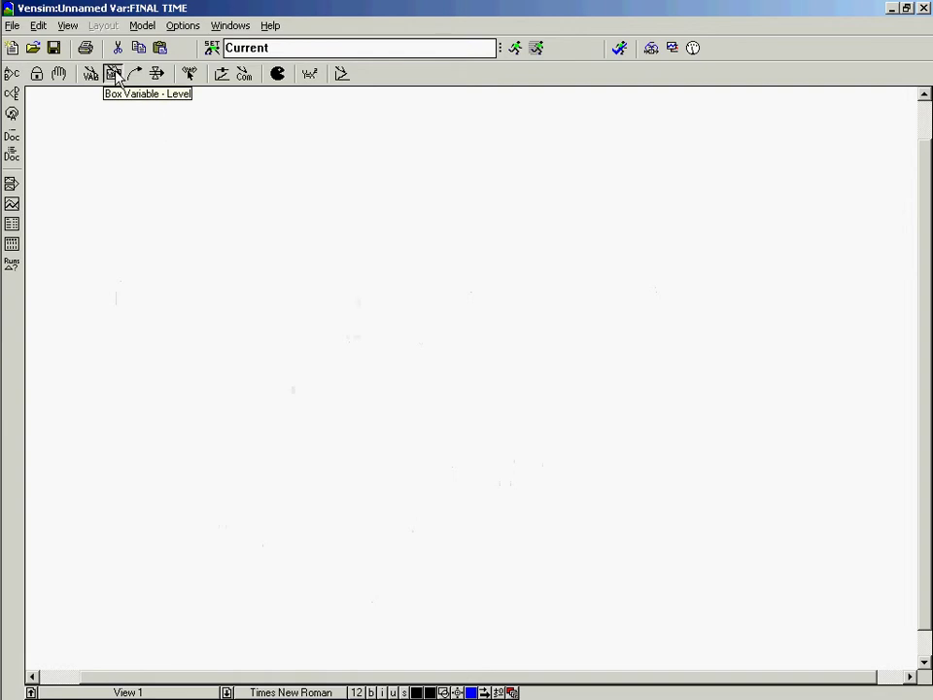
- Place a stock named People on the sketch canvas
left_click(114, 75)
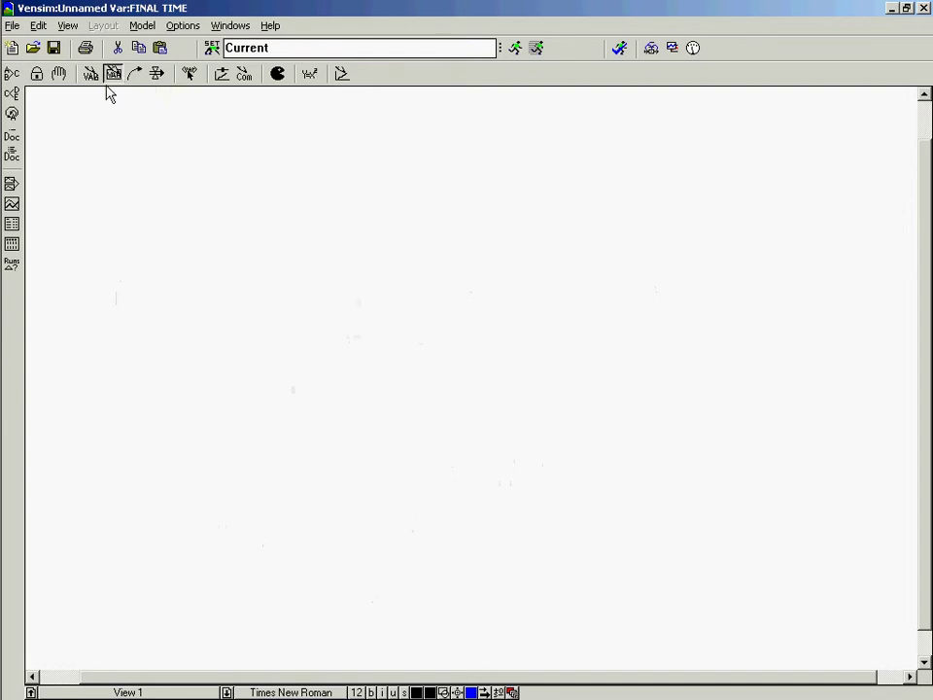
left_click(248, 238)
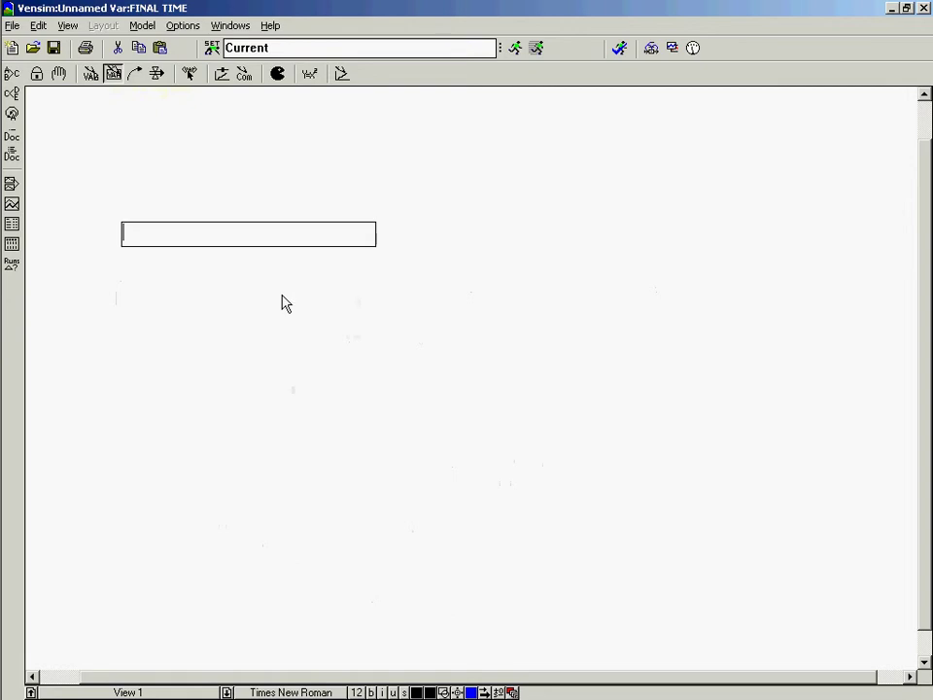
type("People")
key("Return")
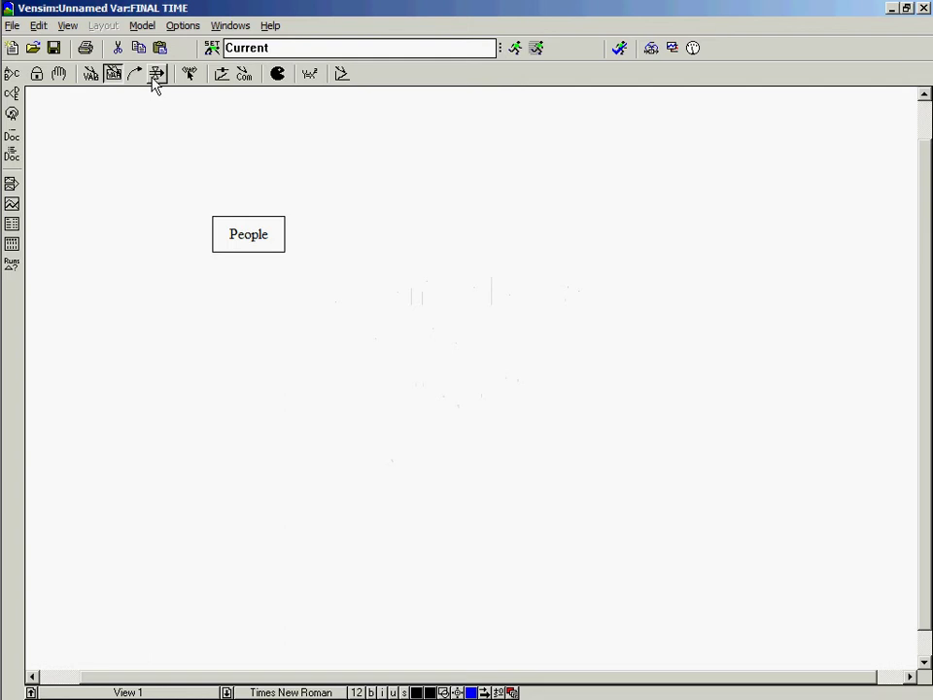
- Draw the outflow 'Incident Cases of Diabetes' from People into a cloud on the right
left_click(156, 75)
left_click(277, 247)
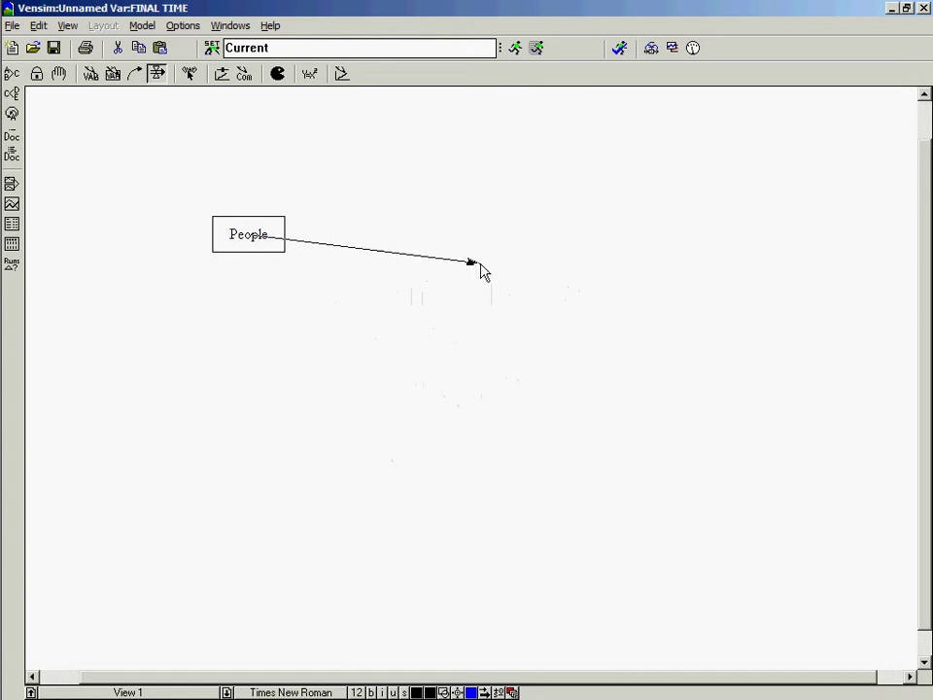
left_click(521, 235)
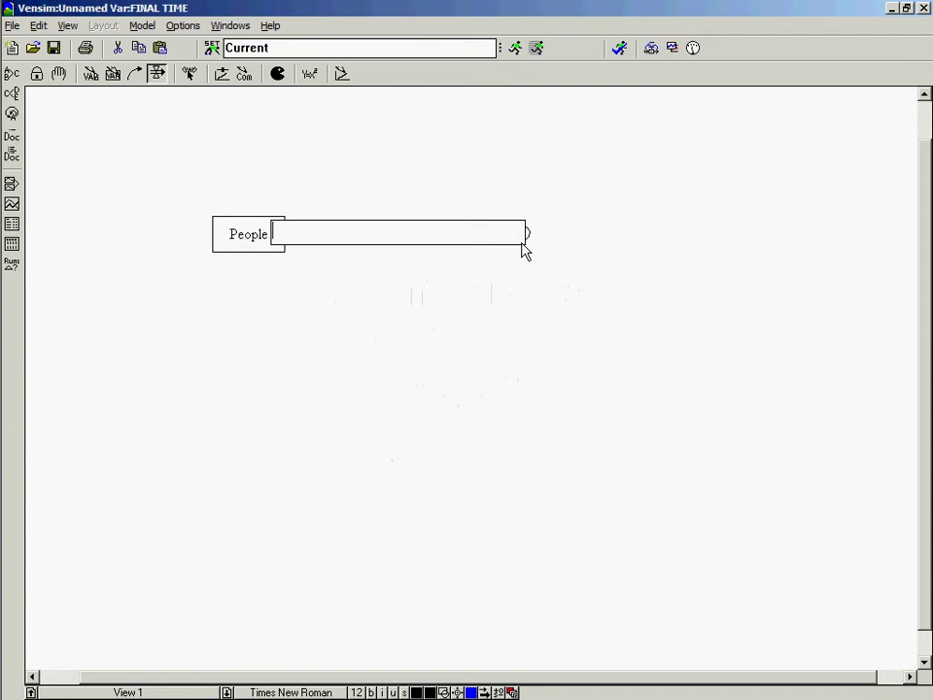
type("Incident Cases of Dia")
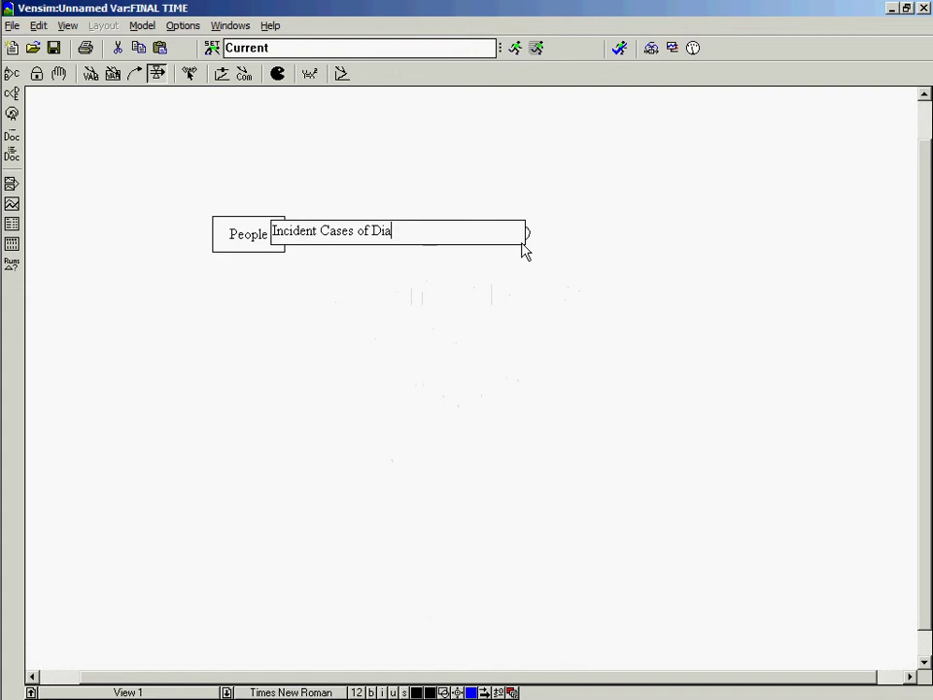
type("betes")
key("Return")
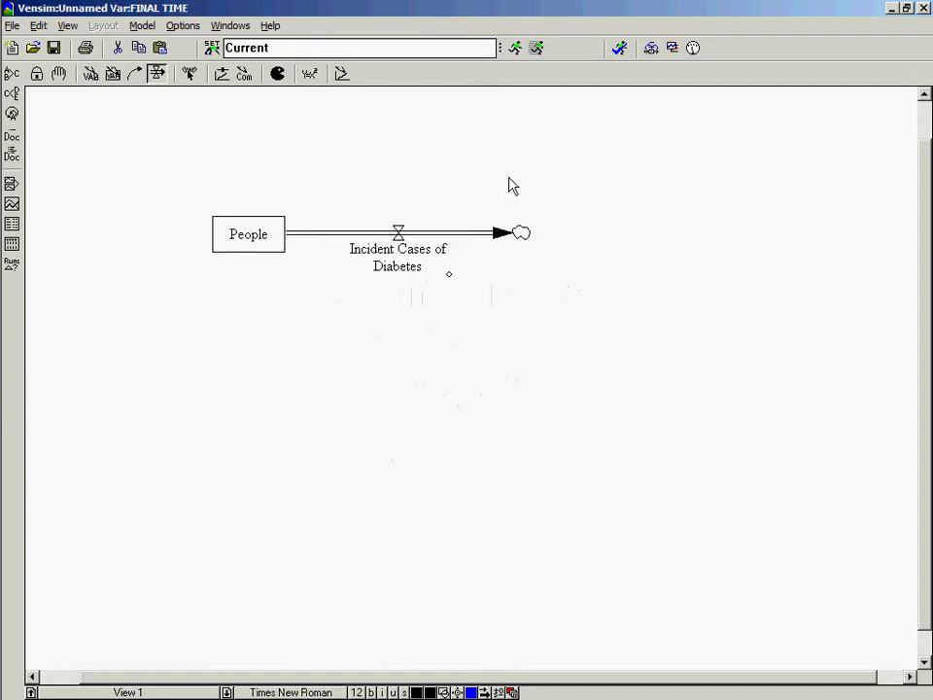
left_click(89, 75)
key("alt+Tab")
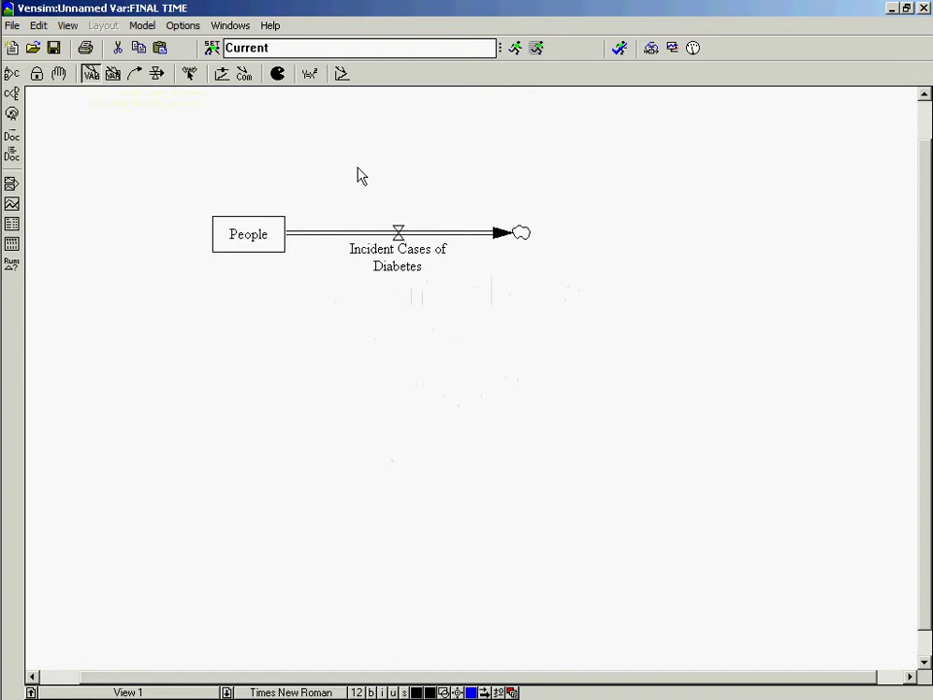
- Add the auxiliary variable 'Diabetes Incidence Rate' above the Incident Cases of Diabetes flow
left_click(331, 161)
type("D")
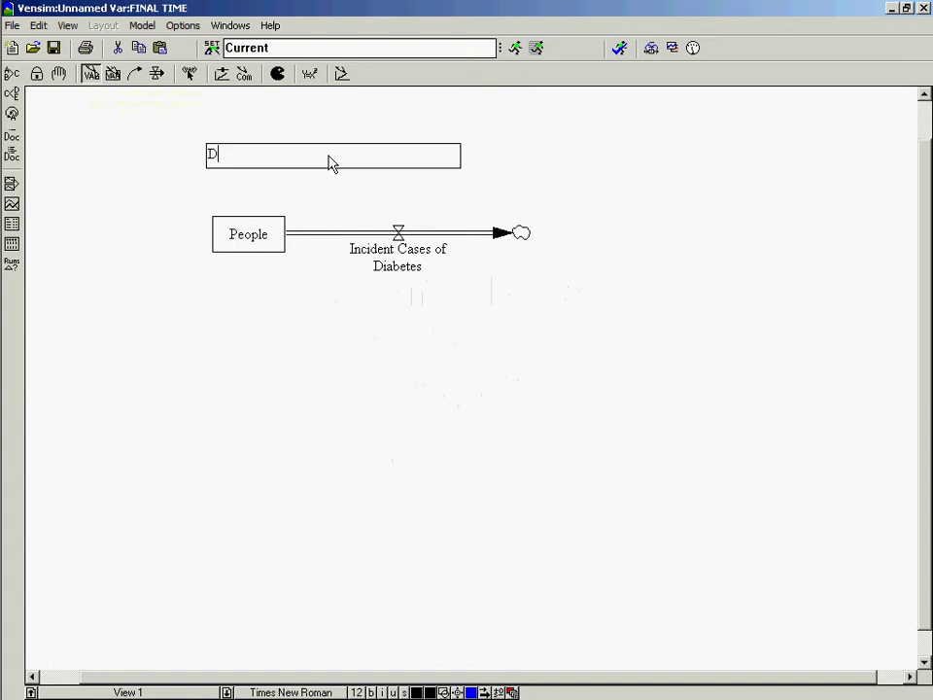
type("iabetes Incidence Rate")
key("Return")
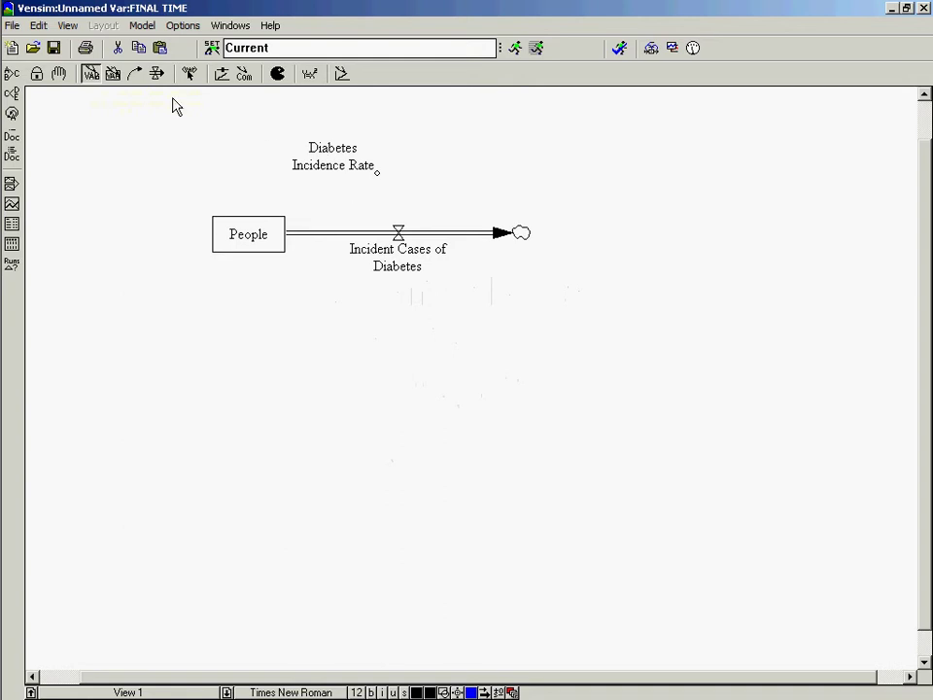
left_click(92, 75)
- Connect Diabetes Incidence Rate to the Incident Cases of Diabetes valve with a causal arrow
left_click(139, 82)
left_click(88, 83)
left_click(137, 82)
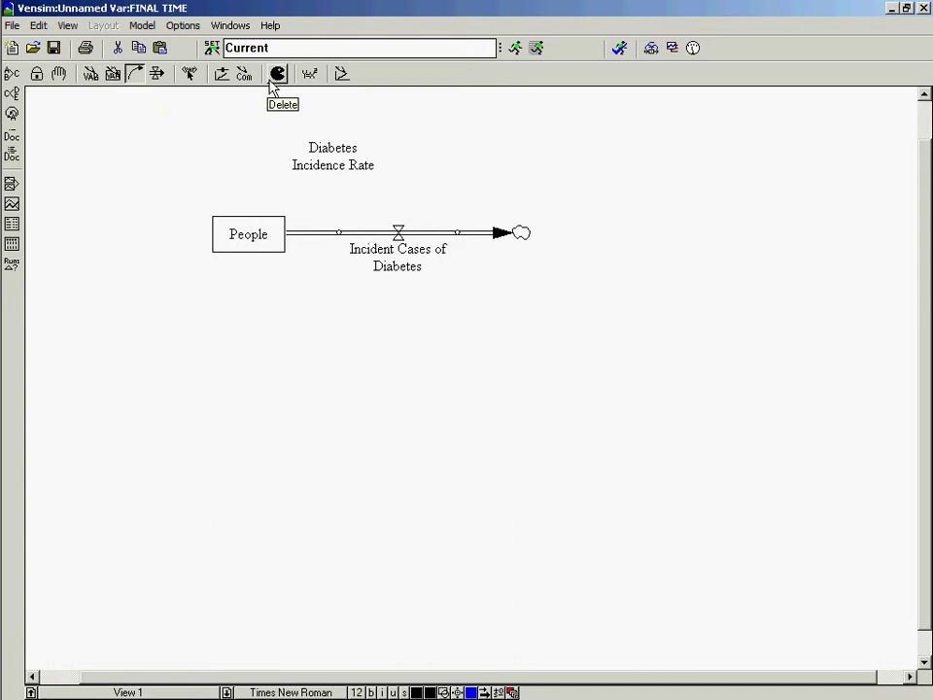
left_click(137, 76)
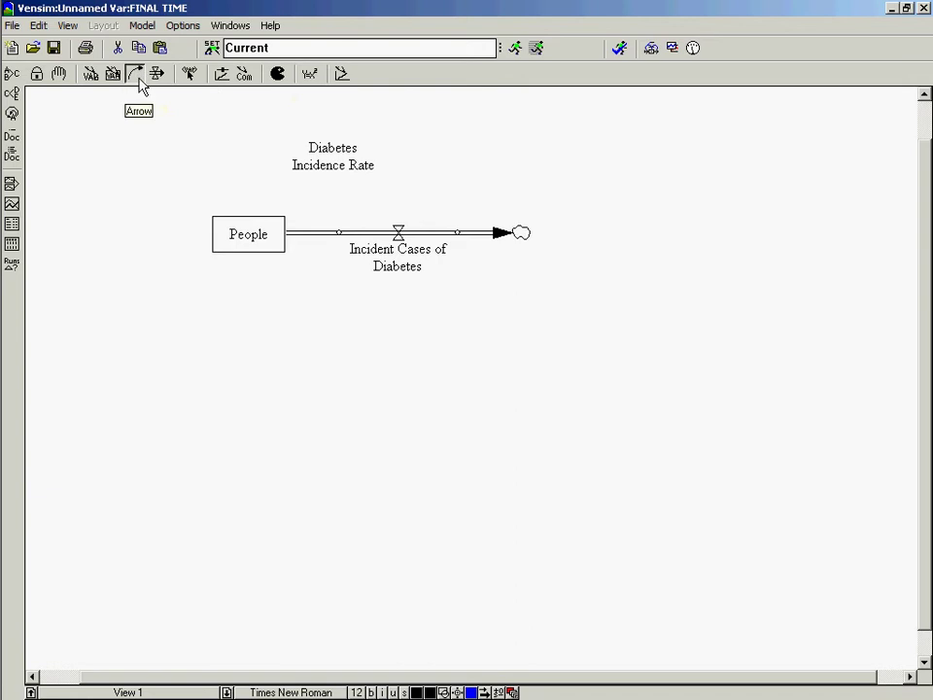
left_click(341, 169)
left_click(334, 171)
left_click(315, 171)
left_click(399, 250)
- Link the People stock to the Incident Cases of Diabetes valve with a causal arrow
left_click(274, 239)
left_click(384, 275)
key("ctrl+z")
left_click(254, 243)
left_click(396, 233)
- Curve the People and Diabetes Incidence Rate arrows and move the rate label upward
left_click_drag(331, 240, 343, 329)
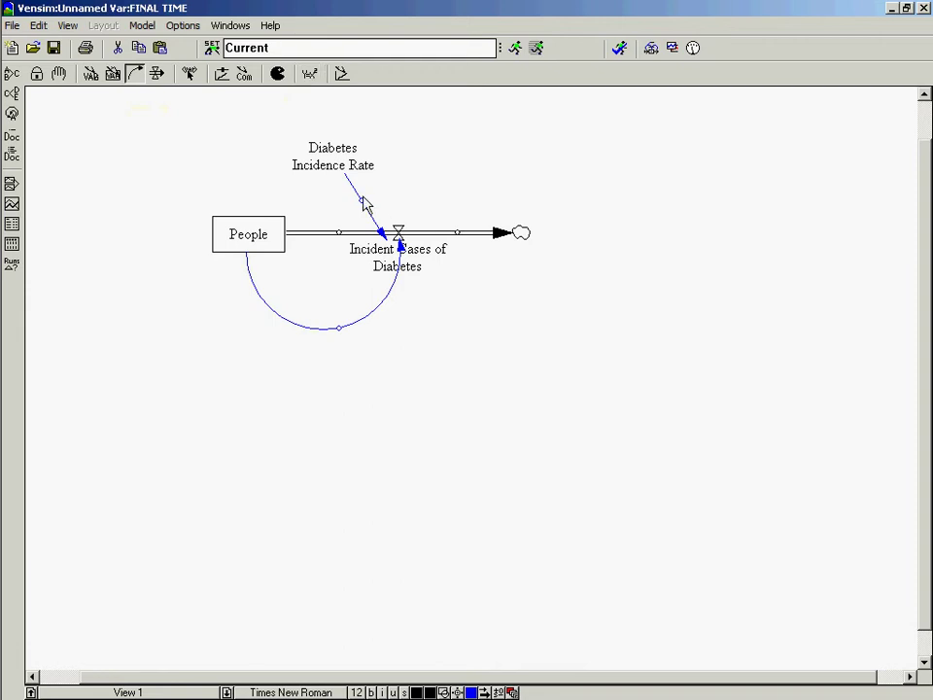
left_click_drag(364, 206, 407, 187)
left_click_drag(327, 177, 339, 142)
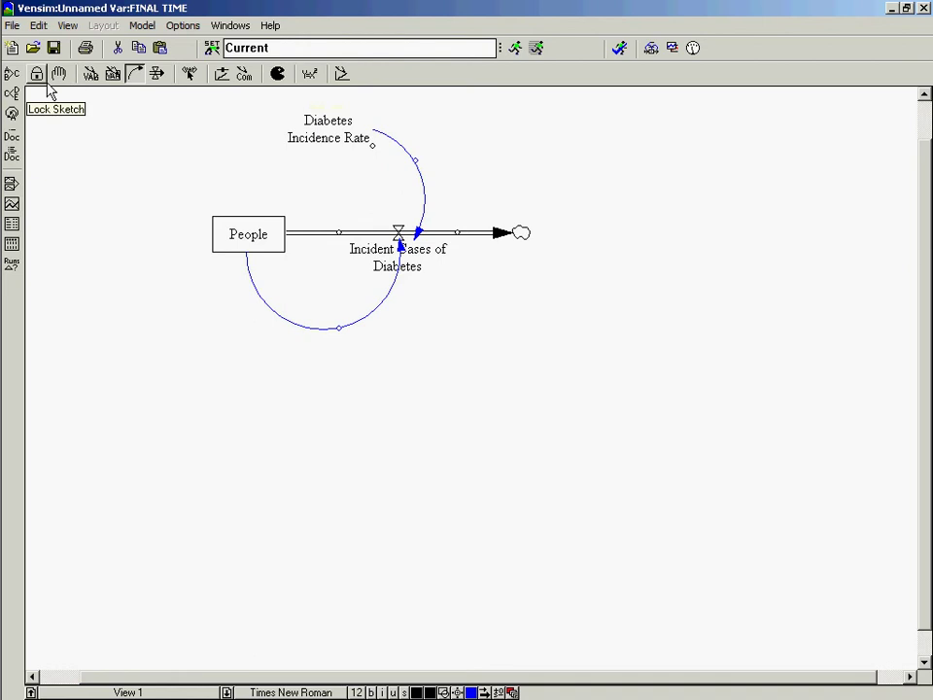
left_click(515, 50)
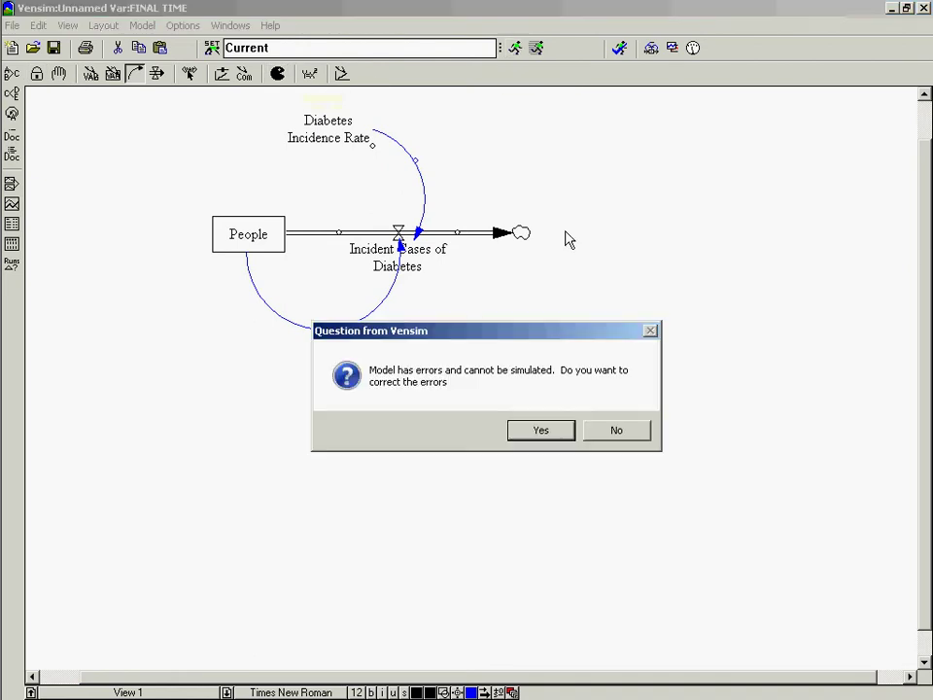
left_click(616, 429)
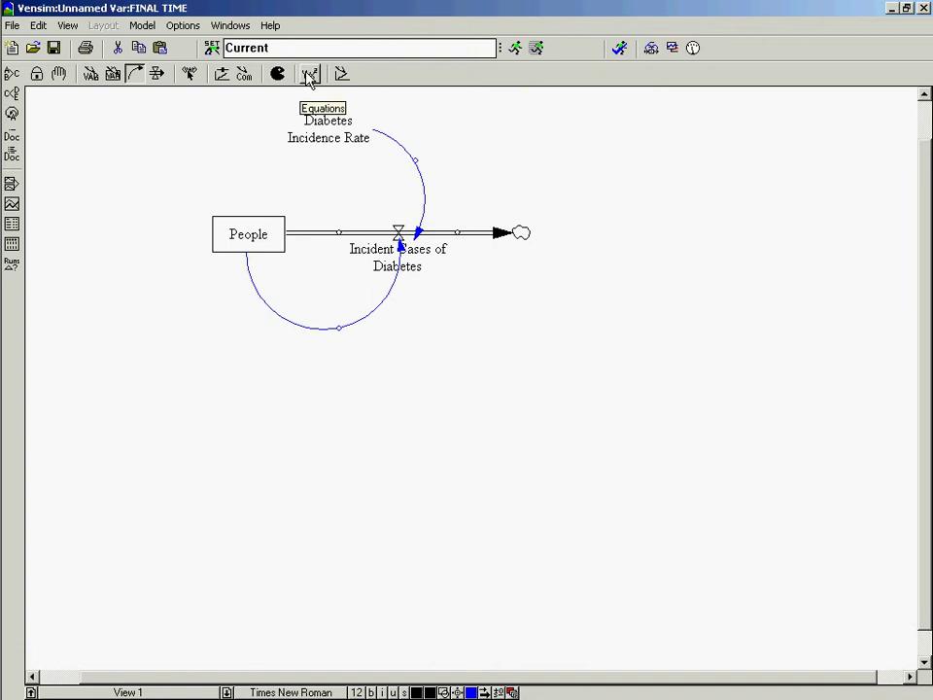
- Switch to the Equations tool and inspect the People stock's equation, closing it unchanged
left_click(308, 74)
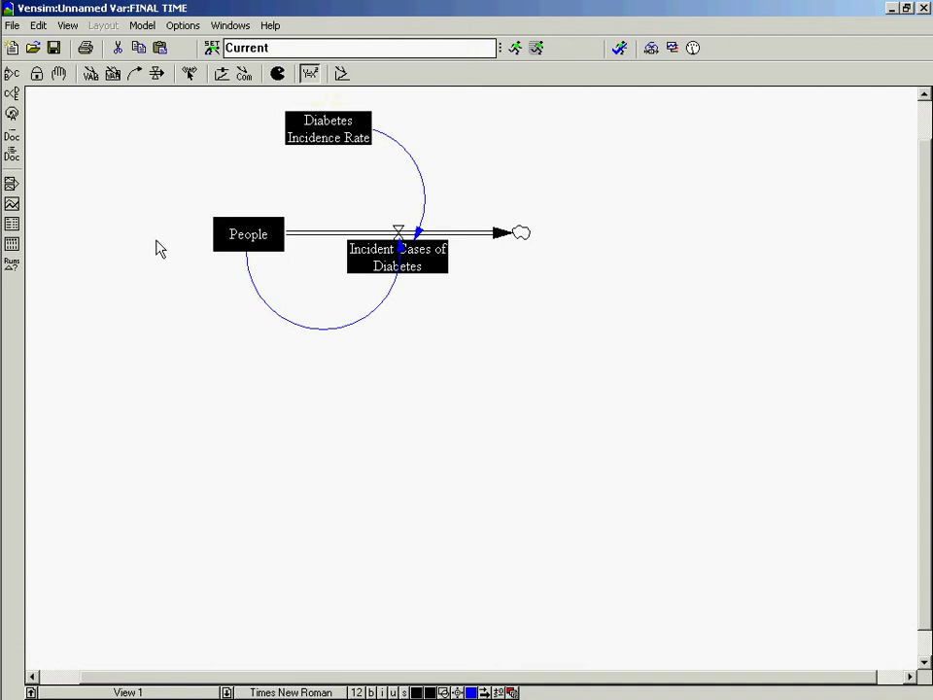
left_click(235, 243)
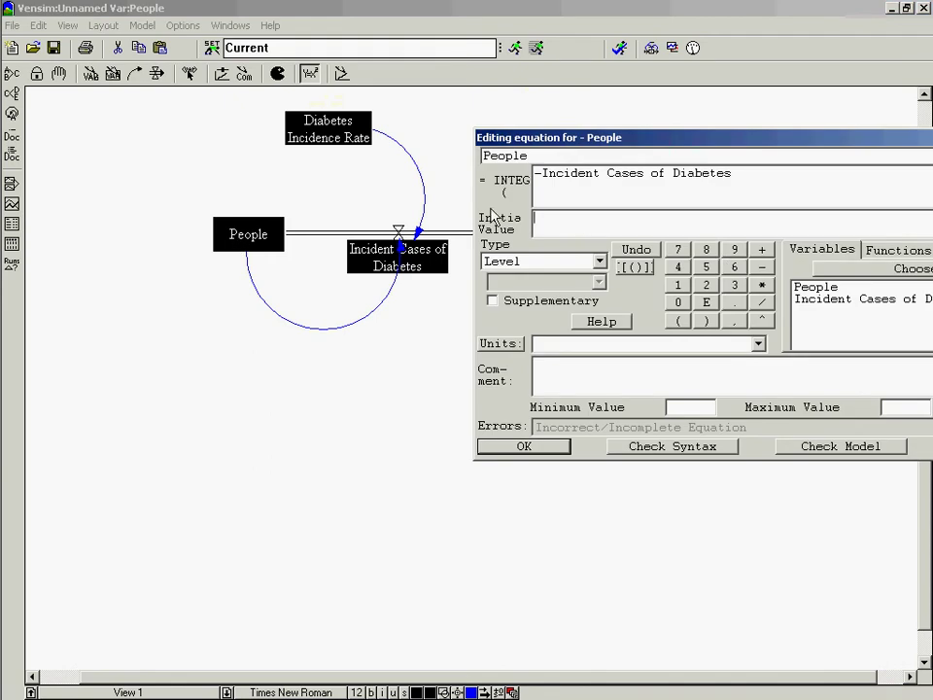
key("Escape")
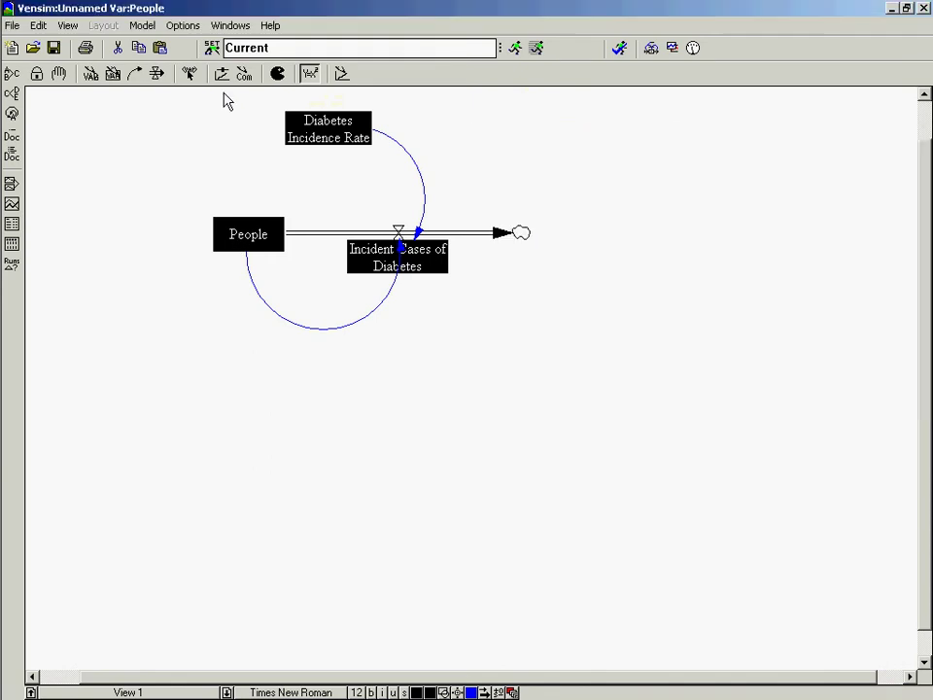
left_click(256, 244)
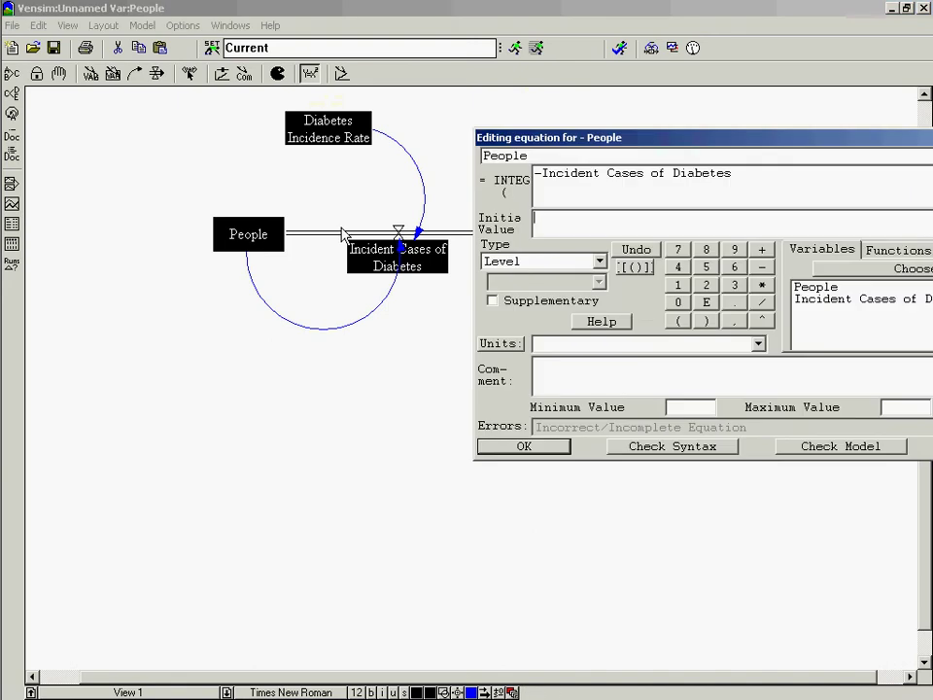
left_click(560, 231)
key("Escape")
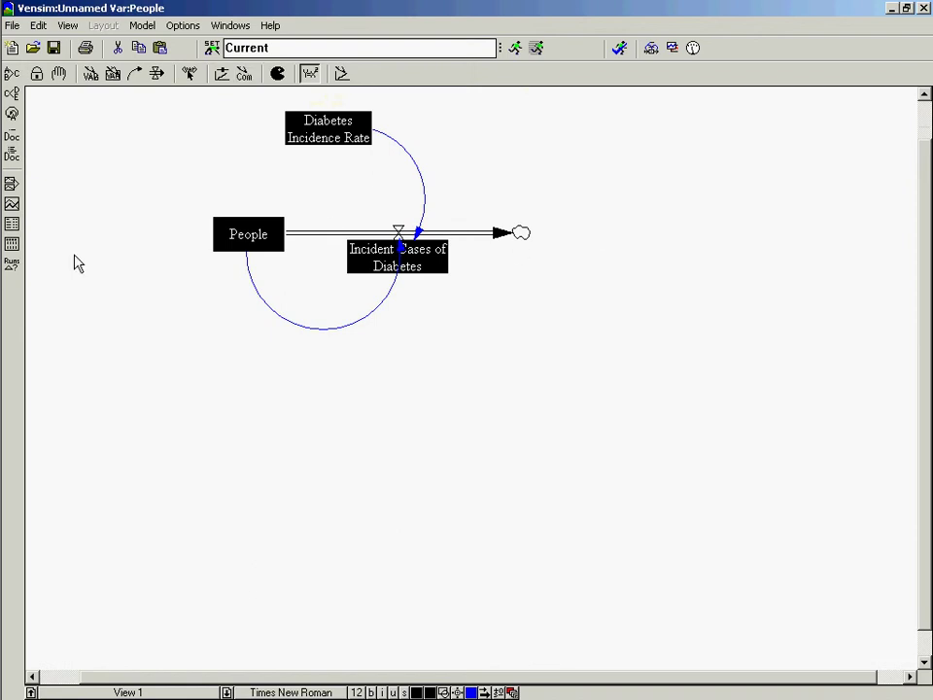
- Give the People stock an initial value of 1000
left_click(244, 235)
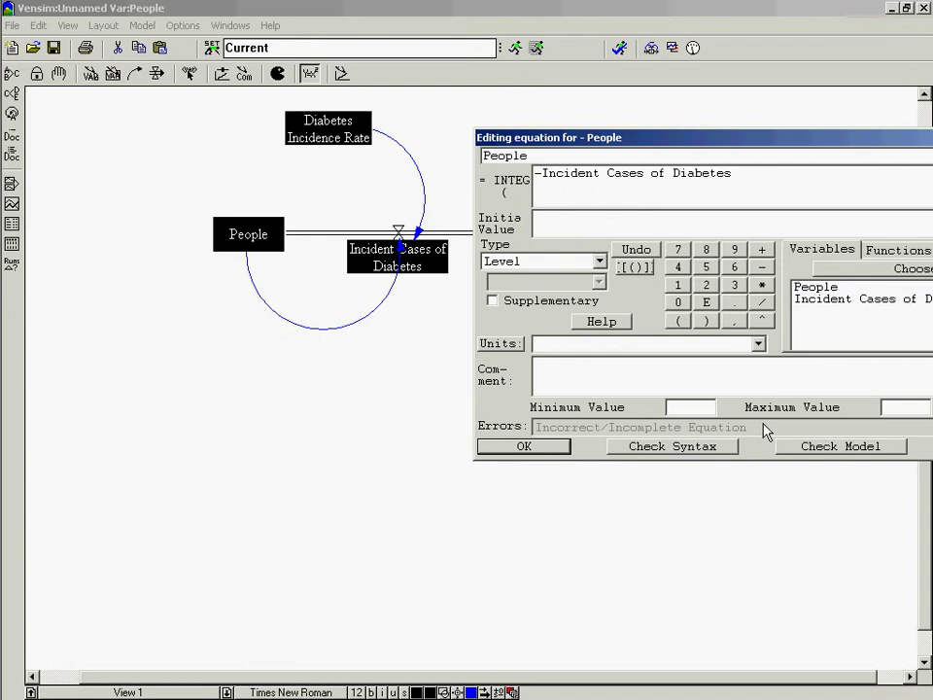
type("1000")
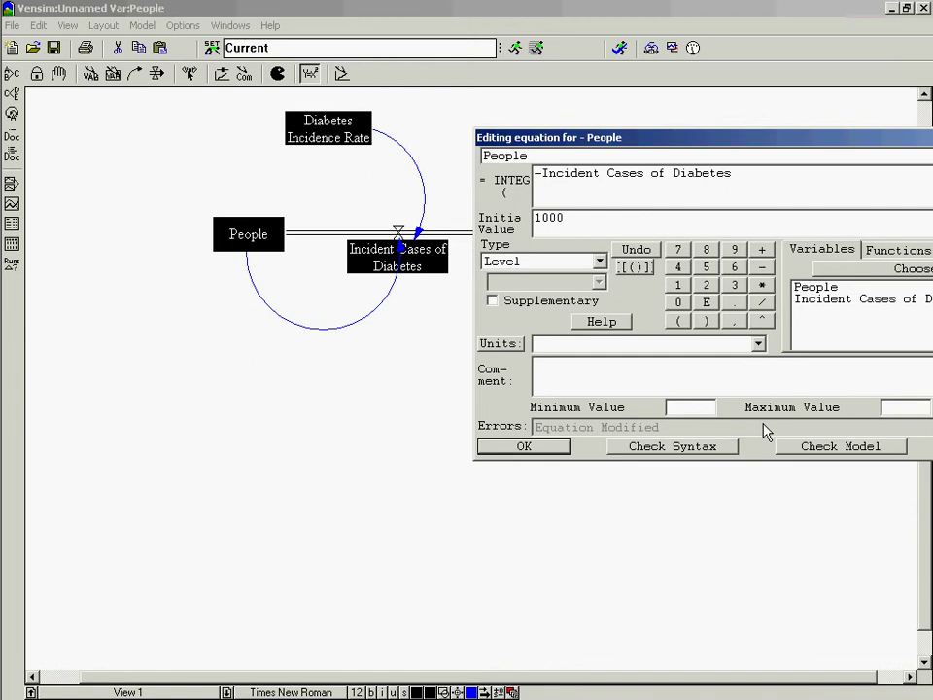
key("Return")
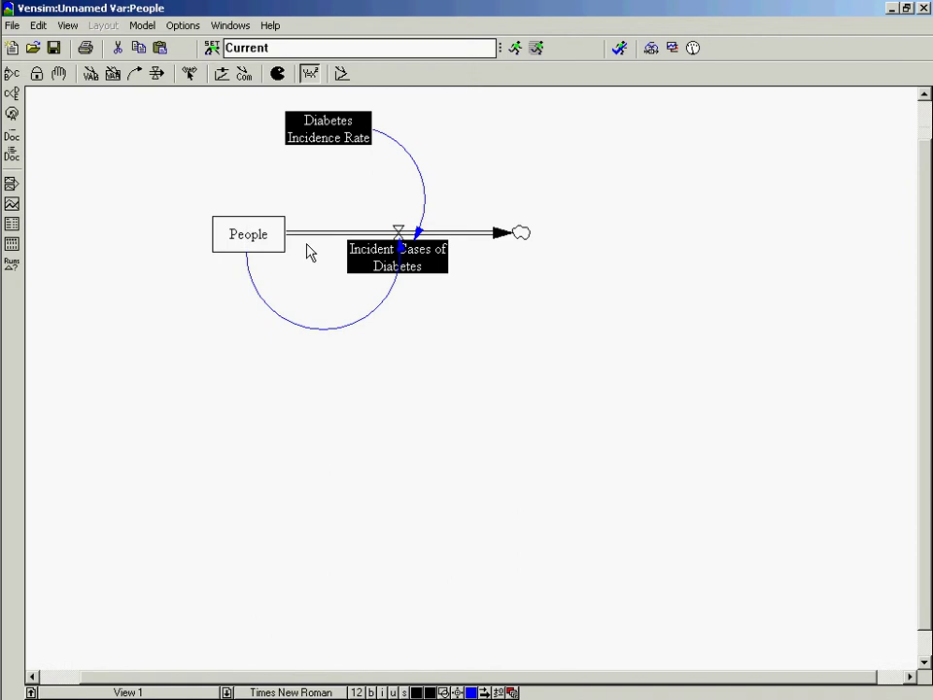
- Define Diabetes Incidence Rate as the constant 0.02
left_click(347, 141)
left_click(347, 141)
type("0.")
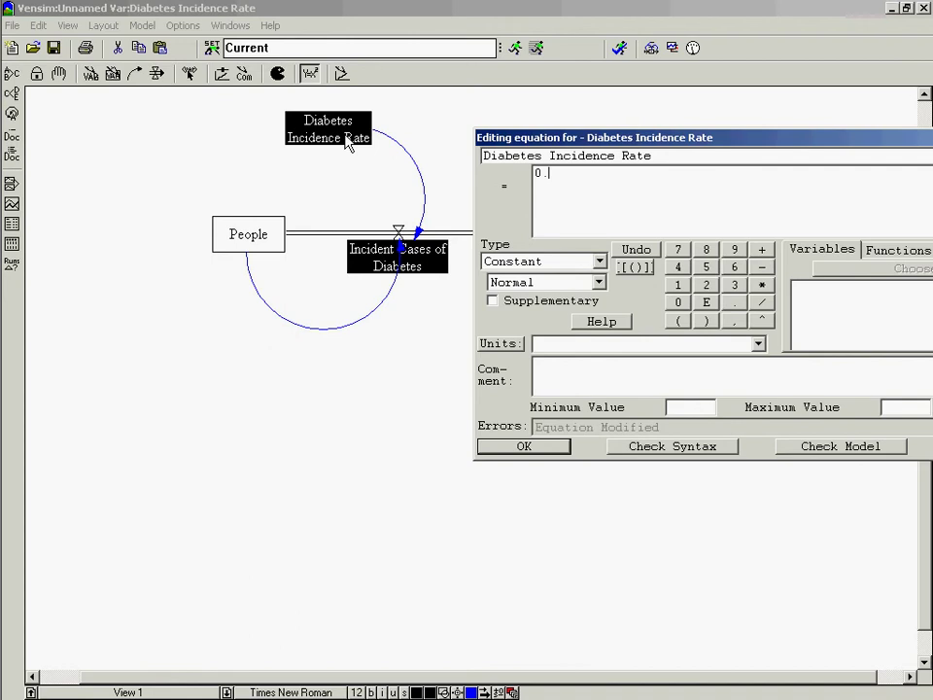
key("Return")
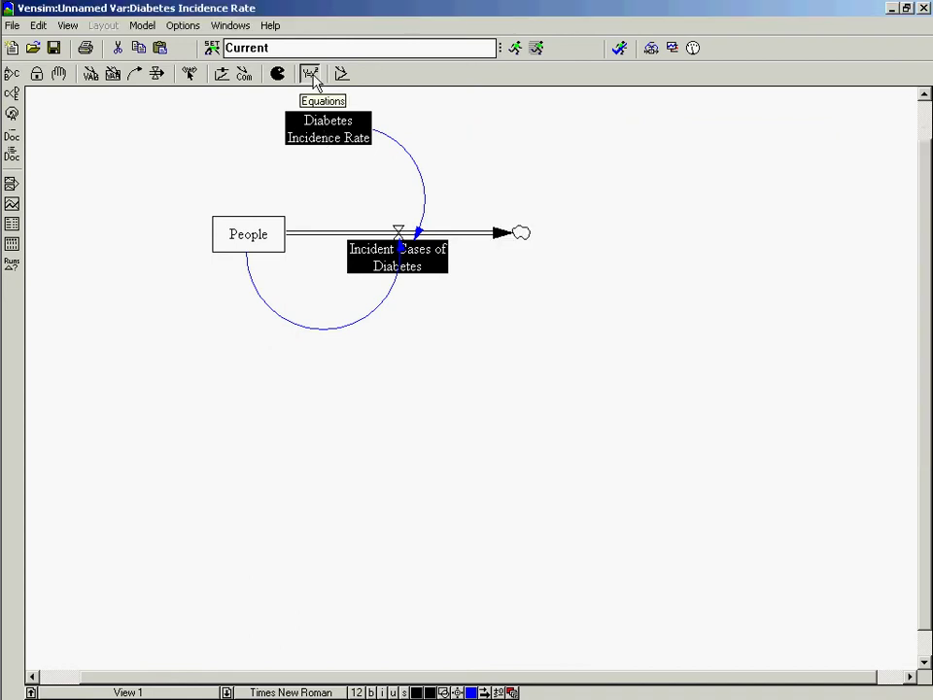
left_click(249, 235)
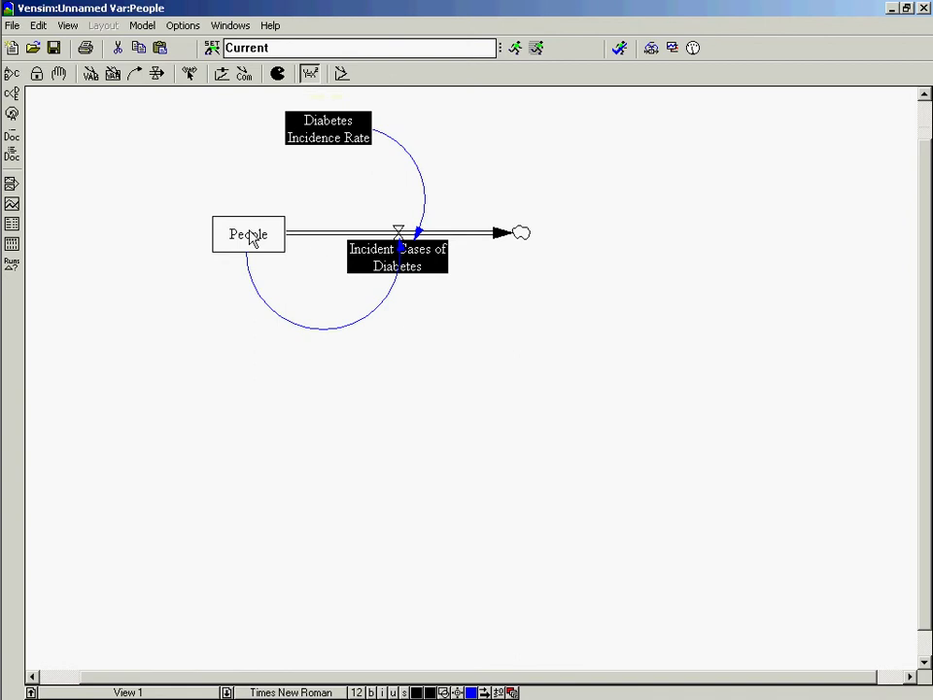
key("Return")
left_click(340, 134)
type("0.")
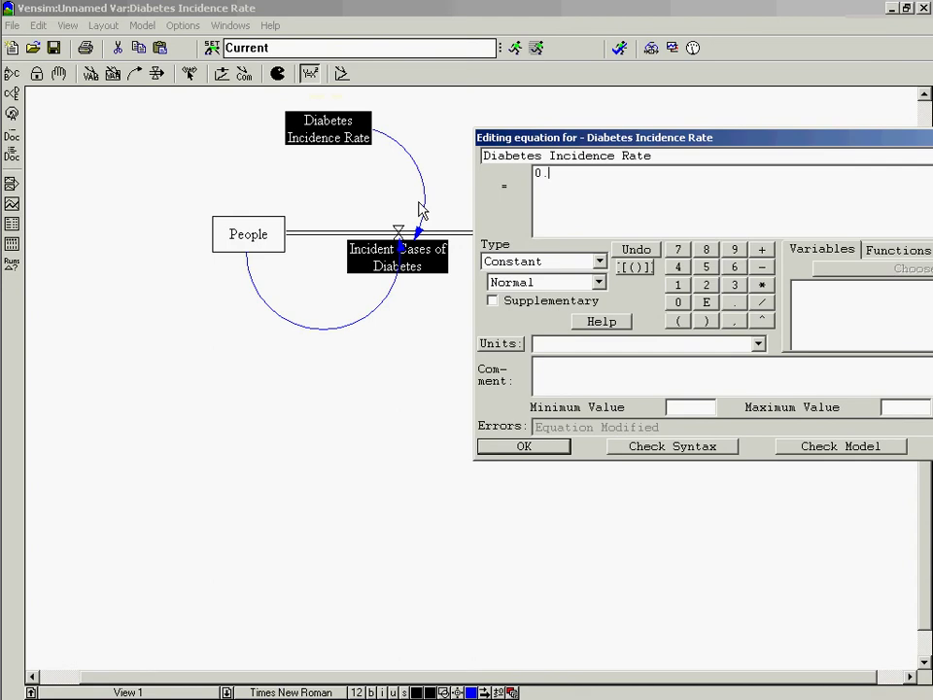
type("02")
key("Return")
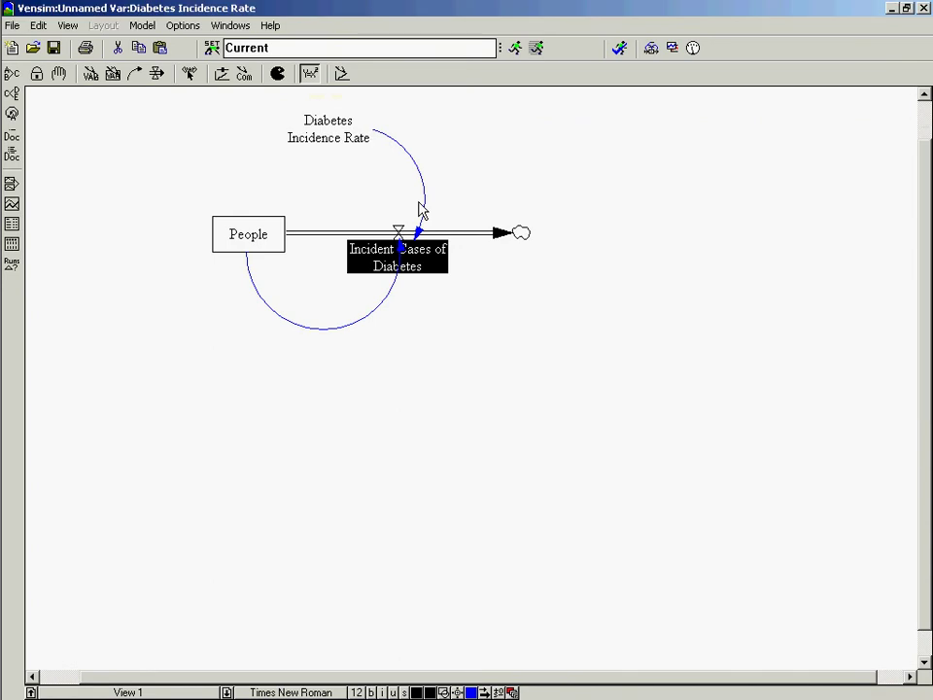
- Open the Incident Cases of Diabetes equation and enter Diabetes Incidence Rate*People
left_click(409, 273)
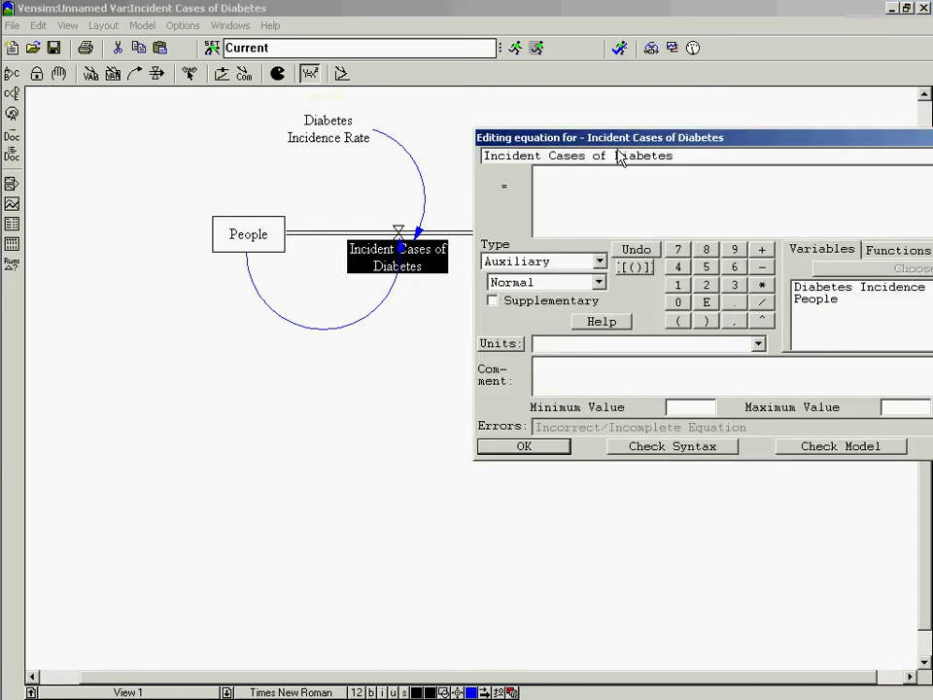
left_click_drag(615, 137, 364, 282)
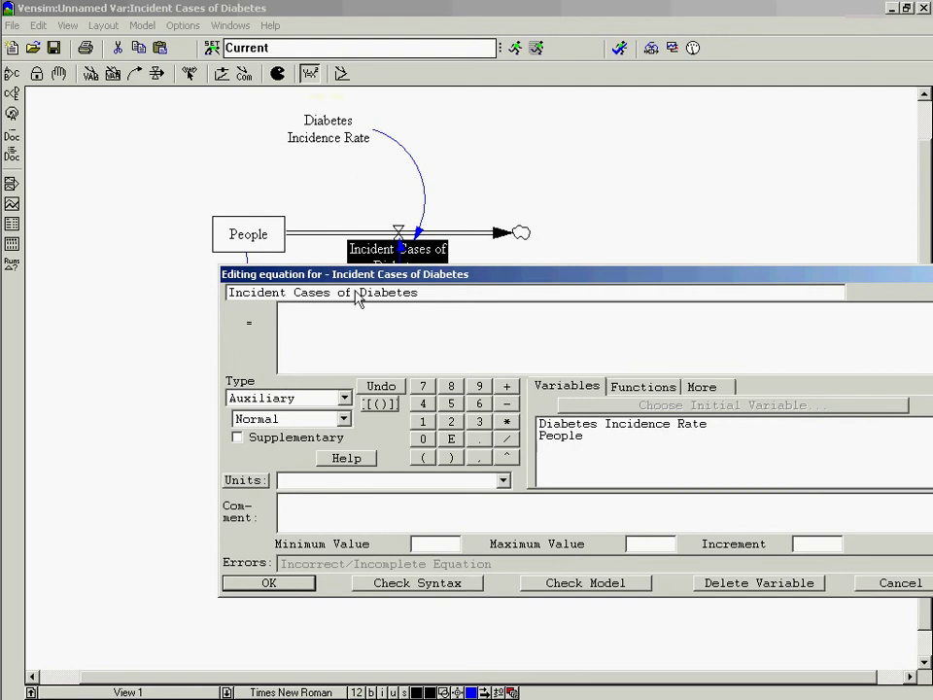
left_click_drag(370, 296, 366, 358)
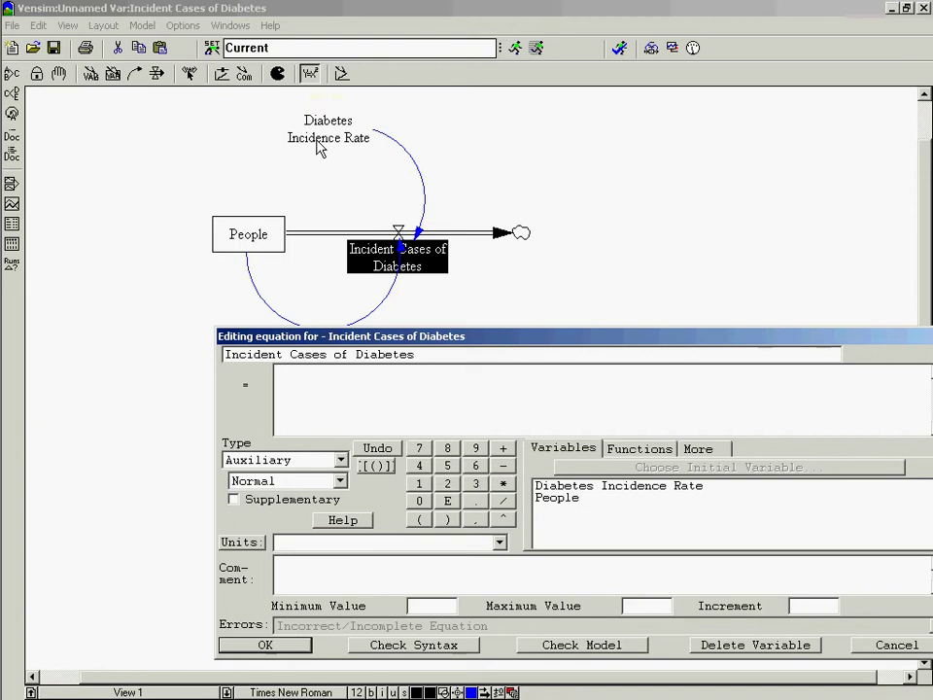
left_click(575, 486)
type("*")
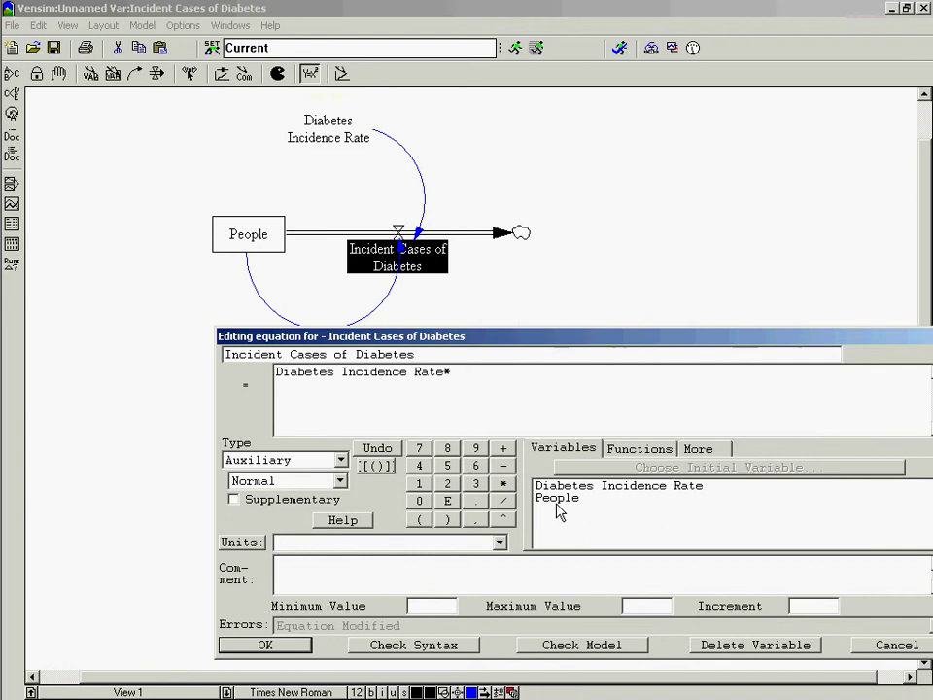
left_click(558, 502)
- Move People to the front so the equation reads People*Diabetes Incidence Rate
key("shift+Left")
key("shift+Left")
key("shift+Left")
key("shift+Left")
key("shift+Left")
key("shift+Left")
key("shift+Left")
key("shift+Left")
key("shift+Left")
key("shift+Left")
key("shift+Left")
key("shift+Right")
key("shift+Right")
key("shift+Right")
key("shift+Right")
key("shift+Right")
key("shift+Right")
key("shift+Right")
key("shift+Right")
key("shift+Right")
key("shift+Right")
key("shift+Left")
key("shift+Left")
key("shift+Left")
key("shift+Left")
key("shift+Left")
key("shift+Left")
key("shift+Right")
key("ctrl+x")
key("BackSpace")
key("Home")
key("ctrl+v")
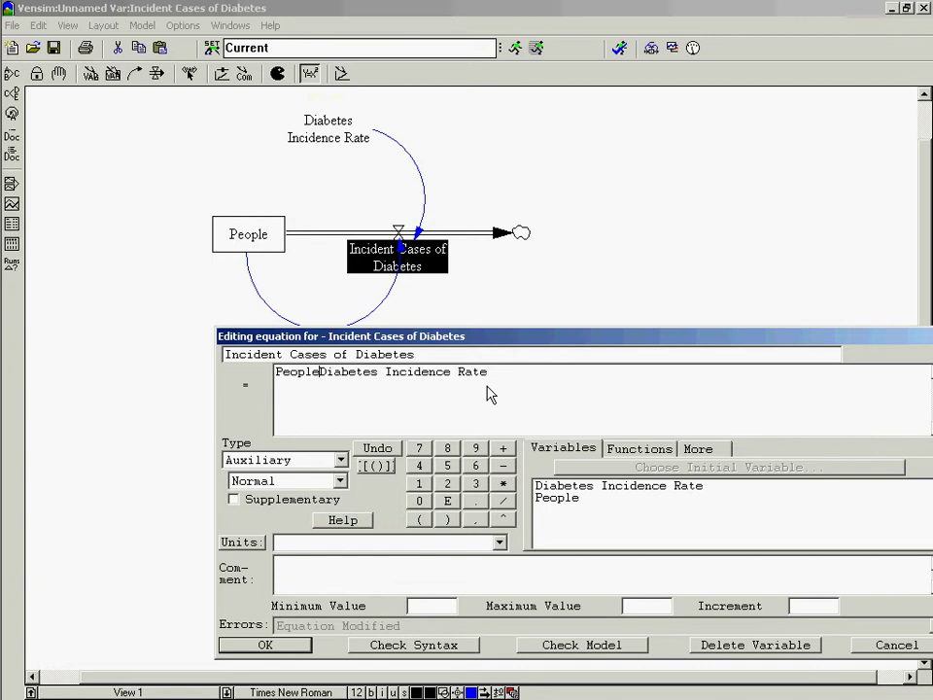
type("*")
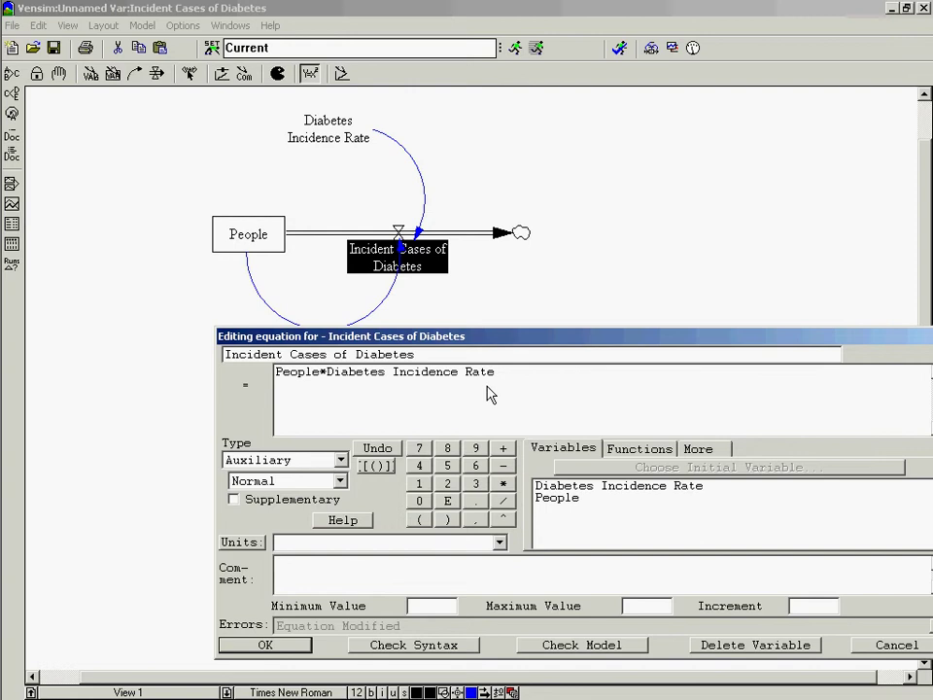
- Briefly try a division sign, then restore the multiplication between People and Diabetes Incidence Rate
key("BackSpace")
type("/")
key("ctrl+shift+Right")
key("ctrl+shift+Right")
key("ctrl+shift+Right")
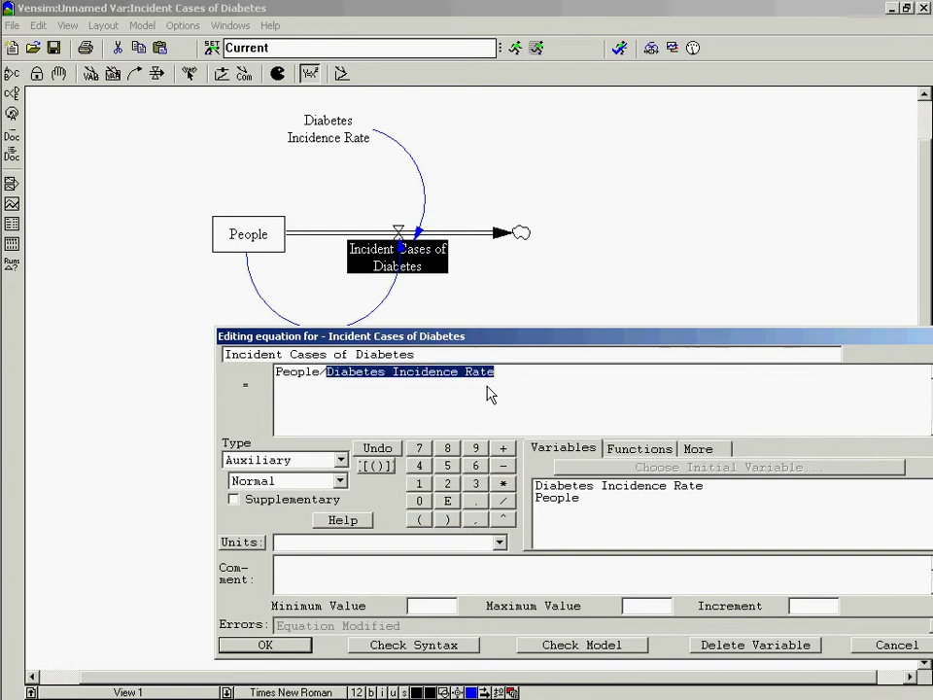
key("Delete")
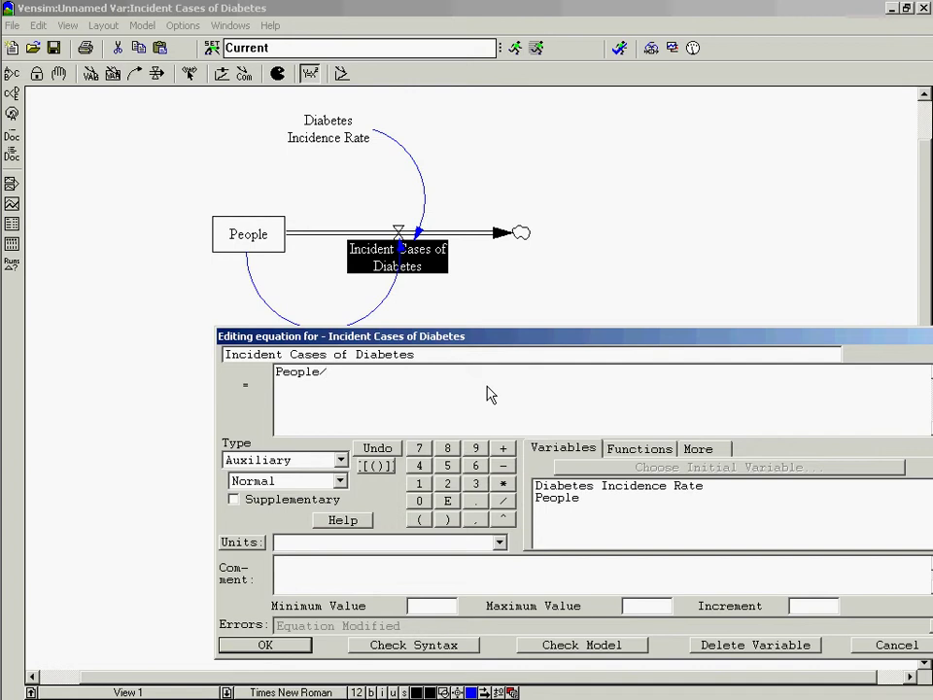
key("ctrl+z")
double_click(488, 387)
key("shift+Home")
key("ctrl+shift+Right")
key("ctrl+shift+Right")
key("ctrl+shift+Right")
key("ctrl+shift+Left")
key("Left")
key("shift+Right")
type("*")
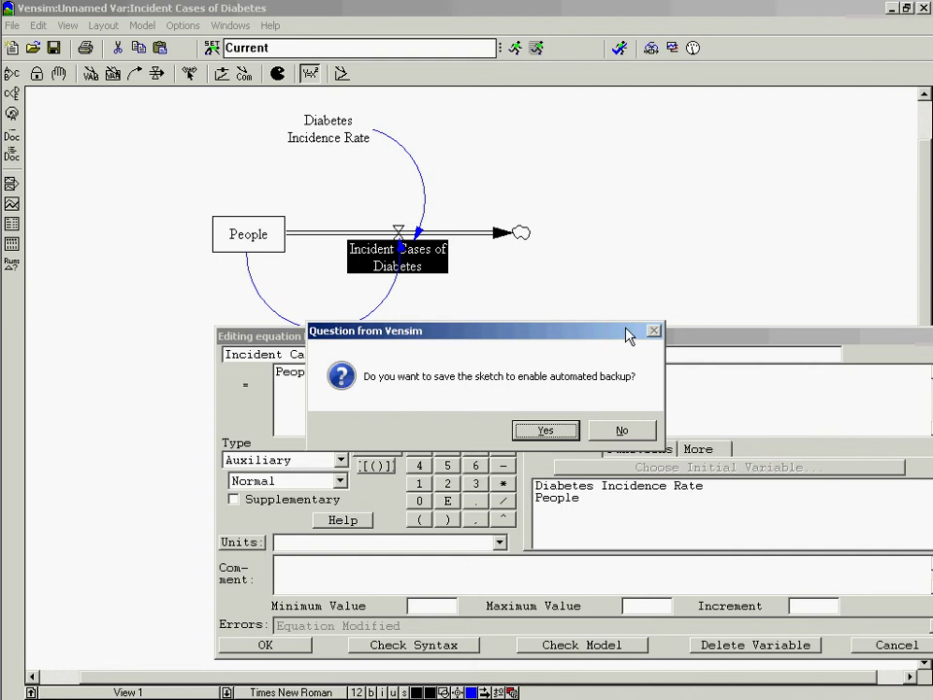
- Decline saving the sketch for automated backup
left_click(614, 430)
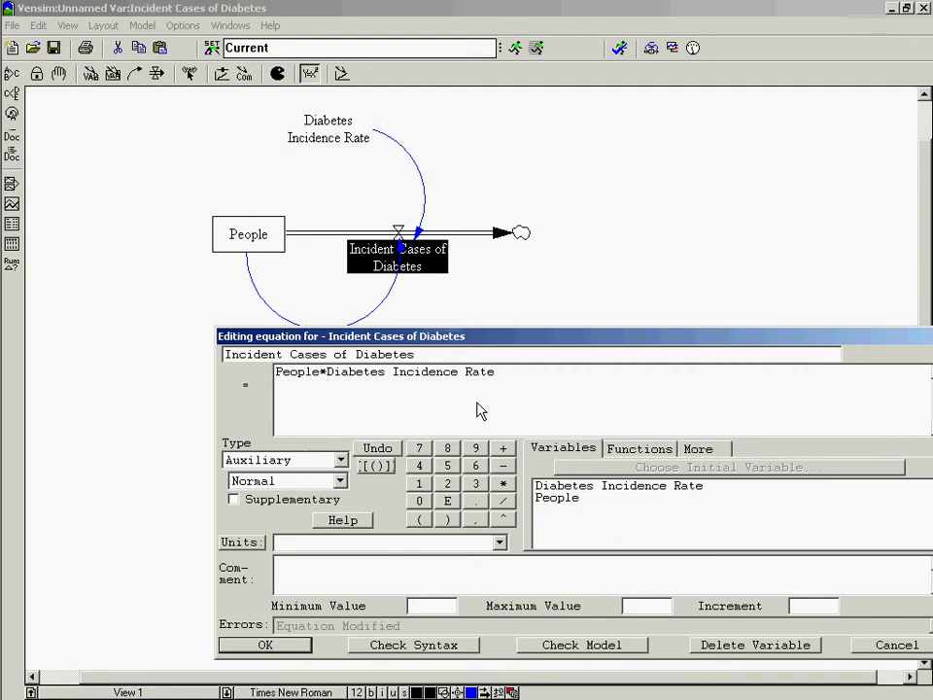
- Accept People*Diabetes Incidence Rate as the Incident Cases of Diabetes equation
left_click(232, 650)
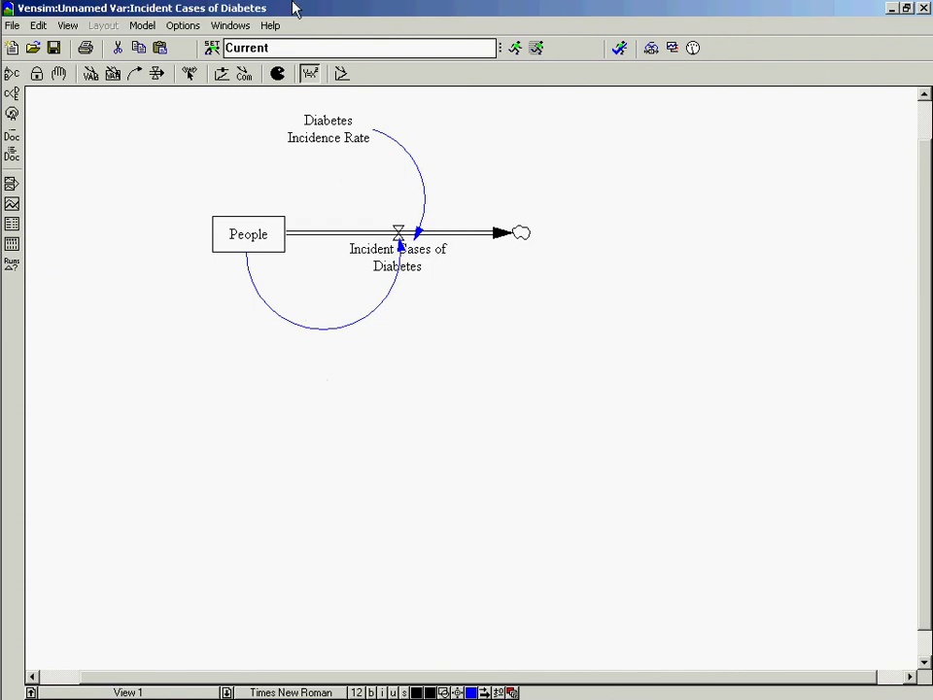
- Review the Diabetes Incidence Rate (0.02), Incident Cases of Diabetes and People (initial 1000) equations
left_click(306, 141)
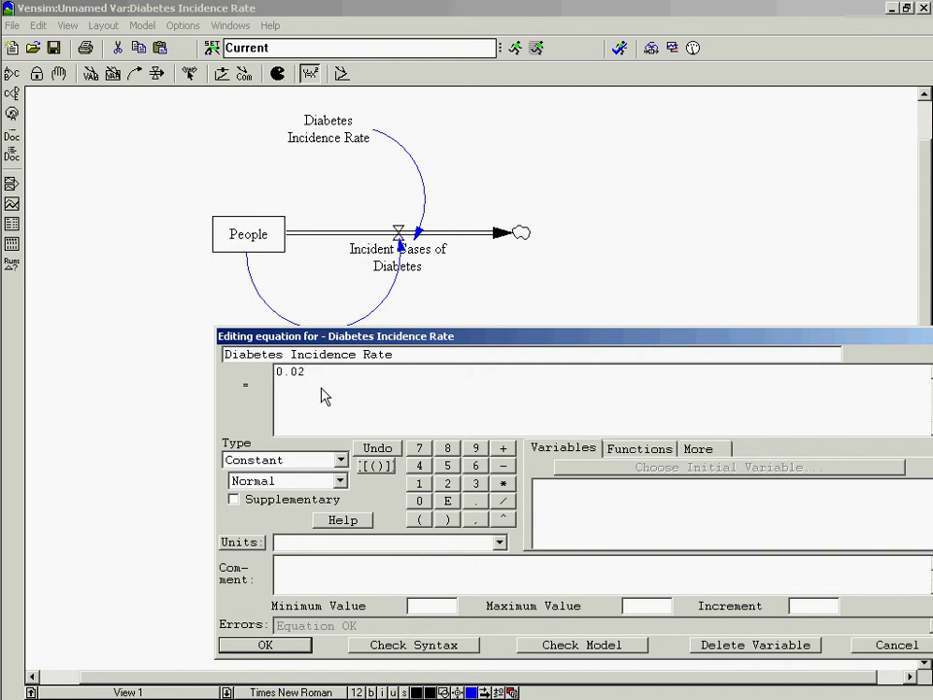
left_click_drag(324, 402, 251, 382)
left_click(238, 641)
left_click(398, 274)
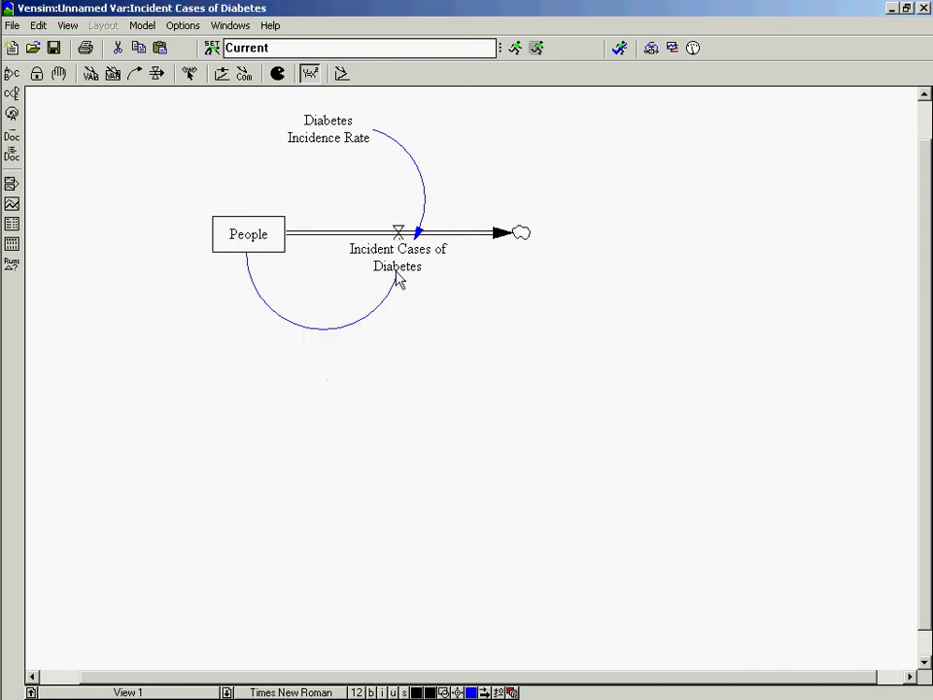
left_click(269, 648)
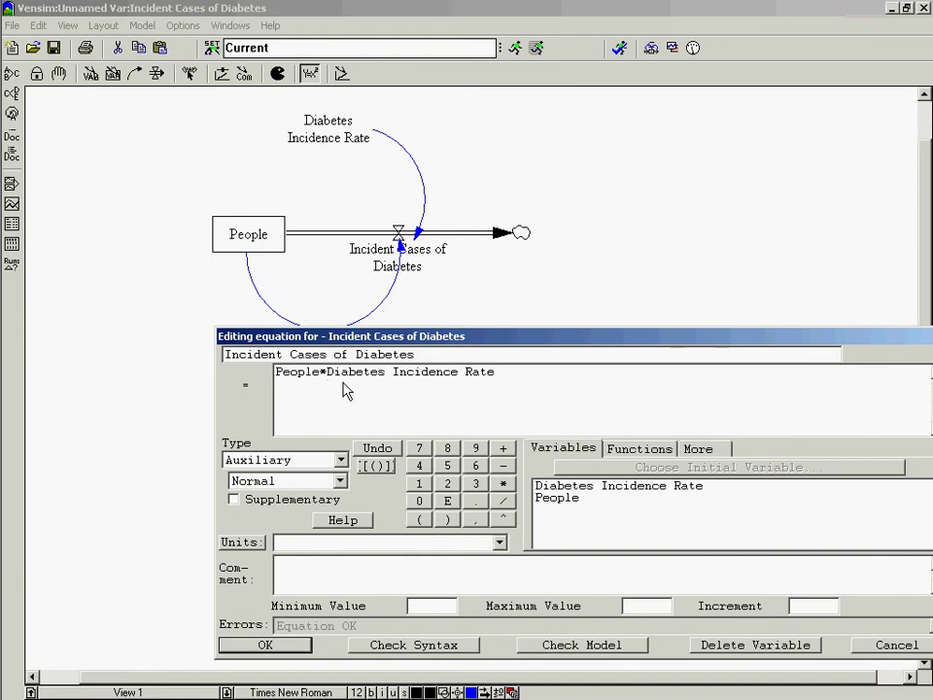
left_click_drag(326, 373, 299, 373)
left_click_drag(564, 392, 358, 377)
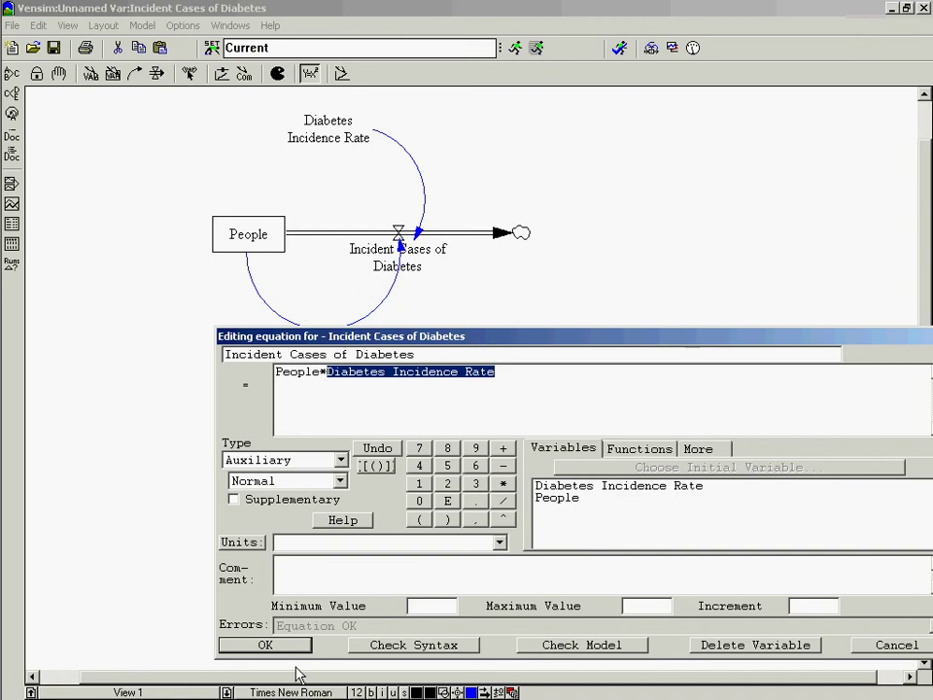
left_click(243, 646)
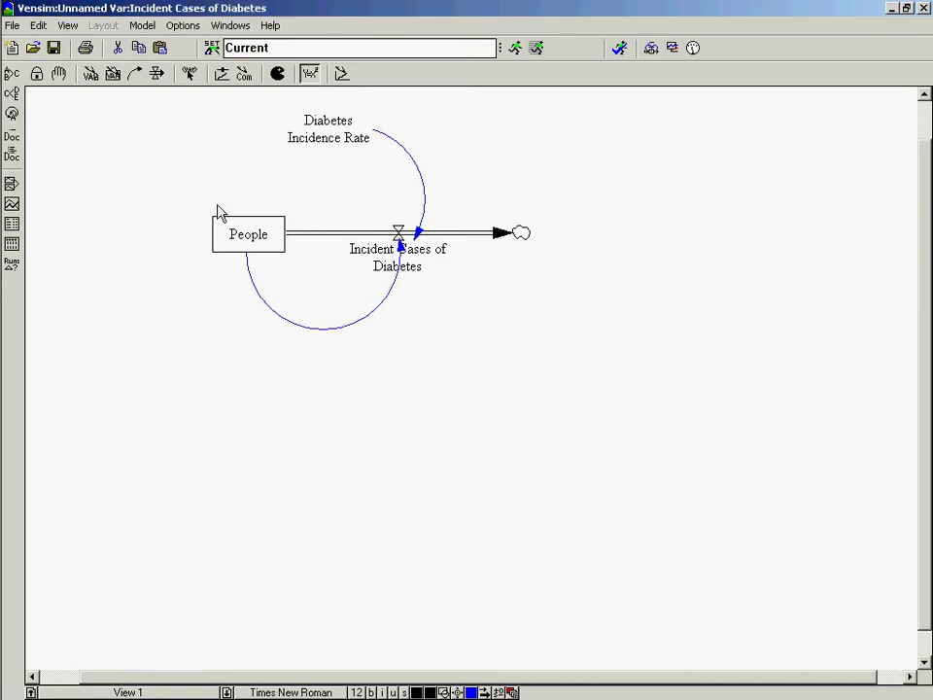
left_click(233, 241)
left_click(233, 241)
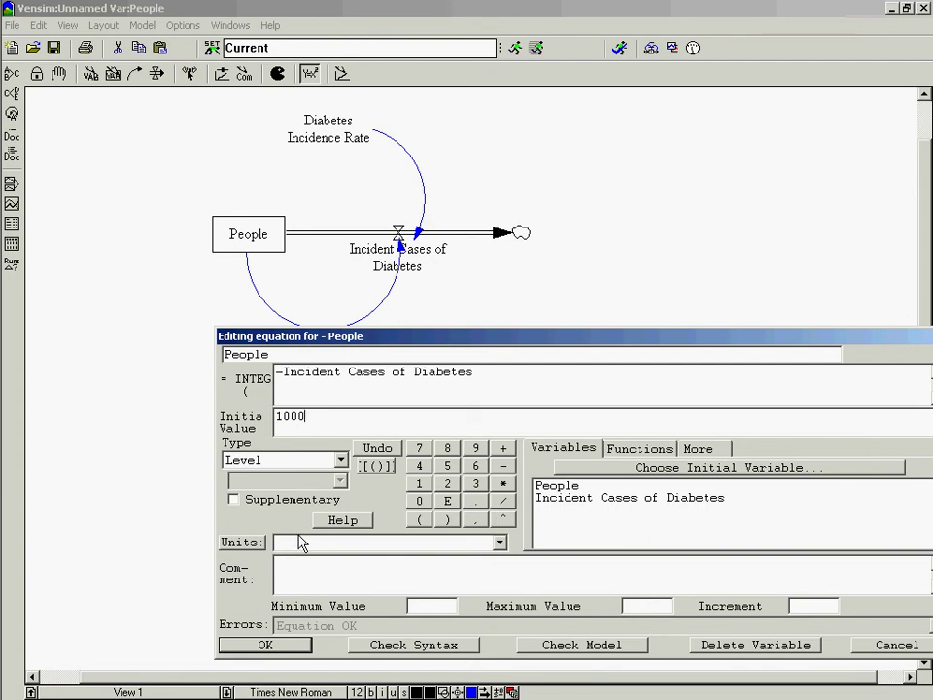
left_click(260, 644)
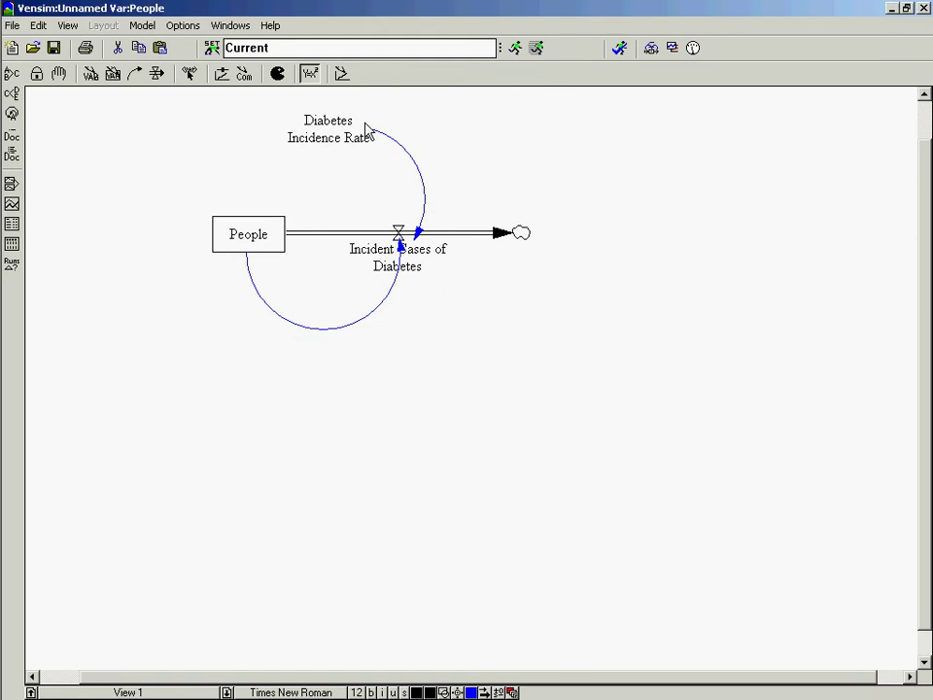
- Run the simulation without saving and view the People graph
left_click(516, 54)
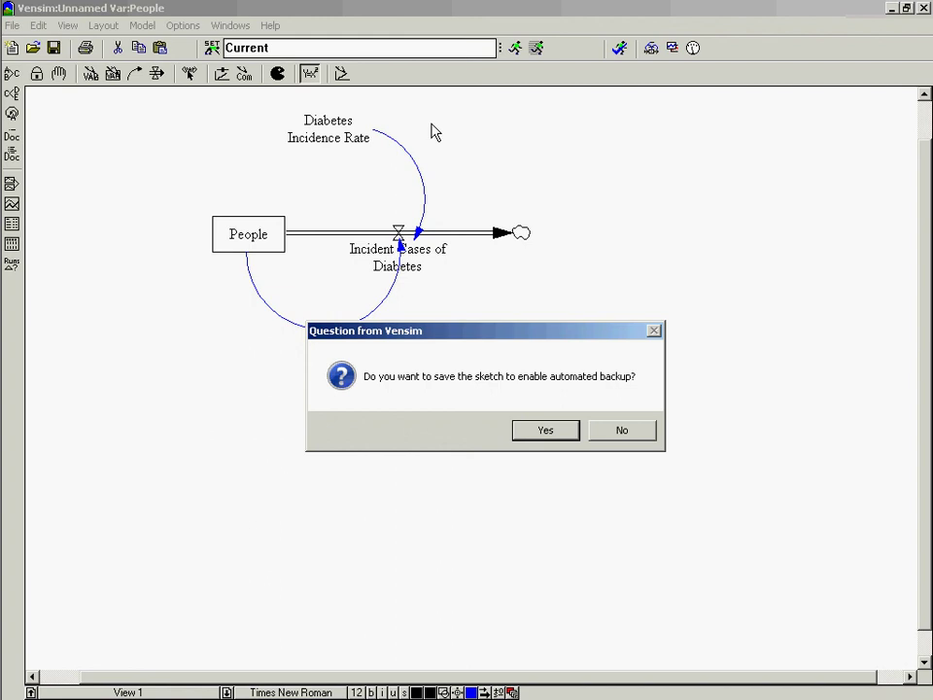
key("n")
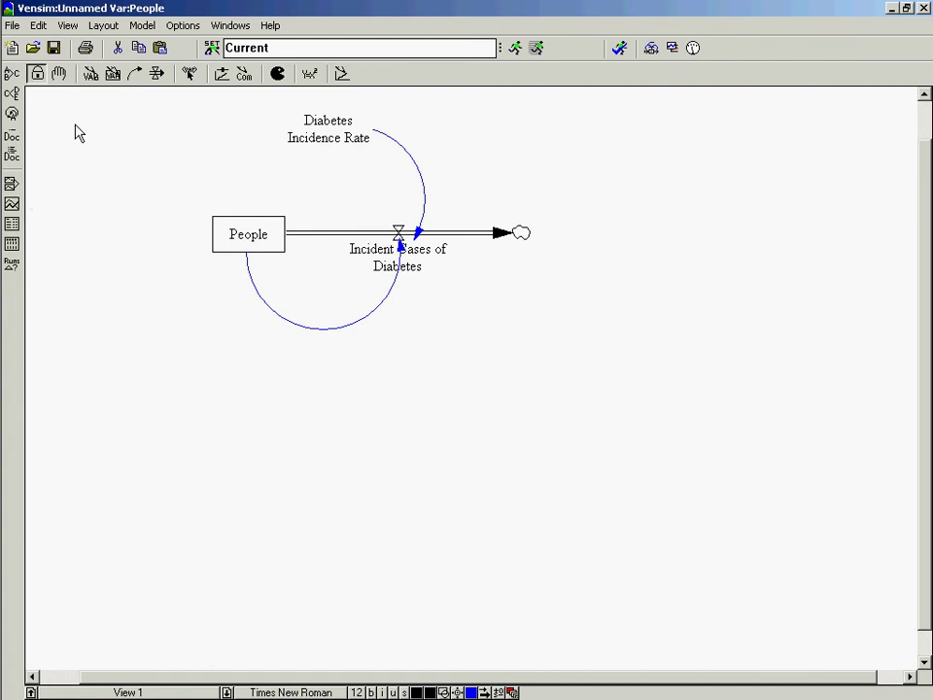
left_click(58, 73)
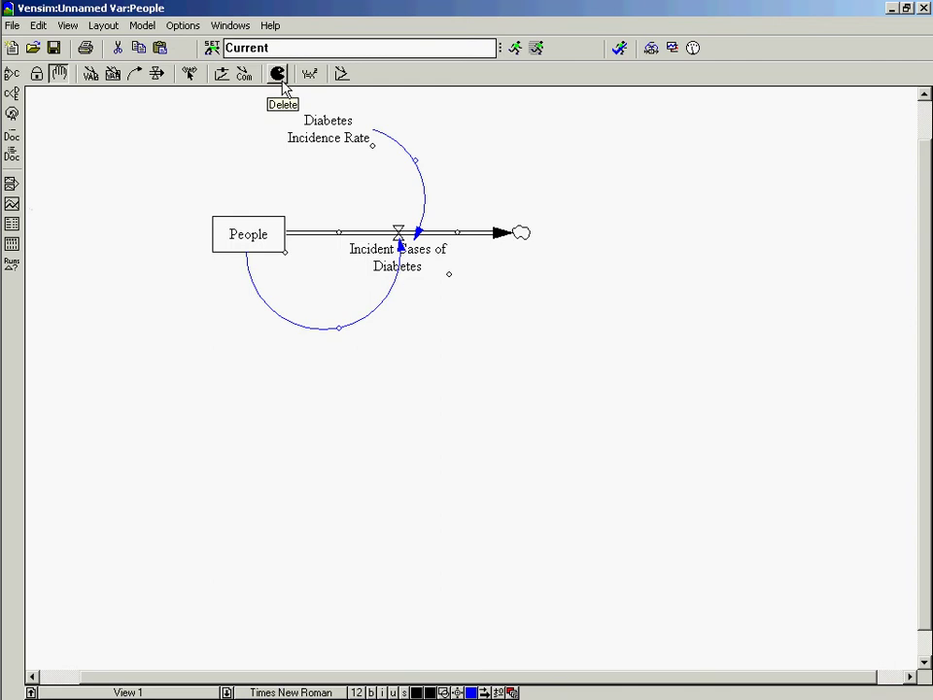
left_click(243, 246)
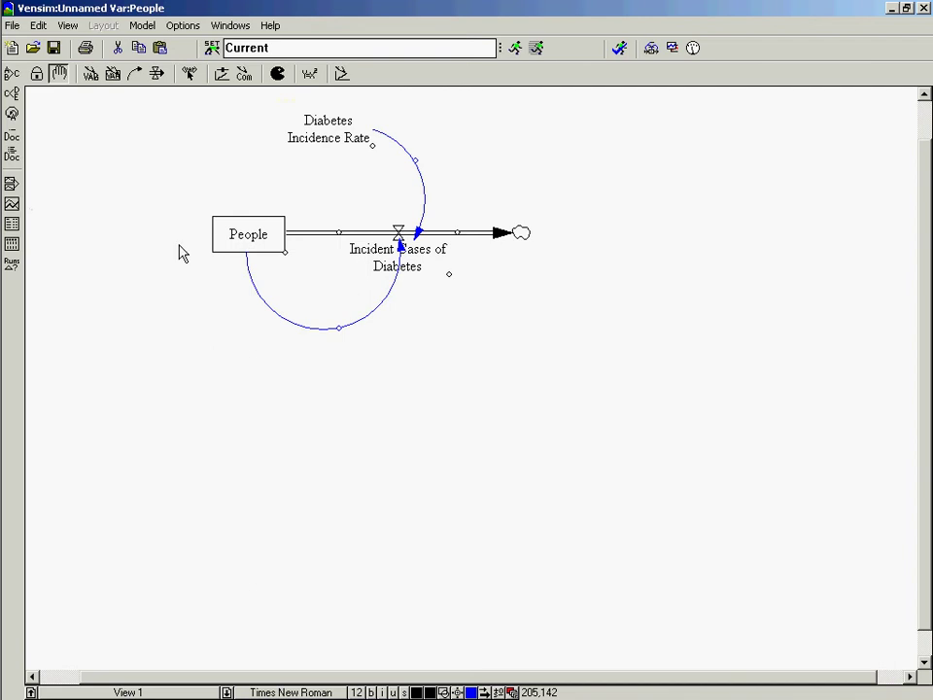
left_click(13, 204)
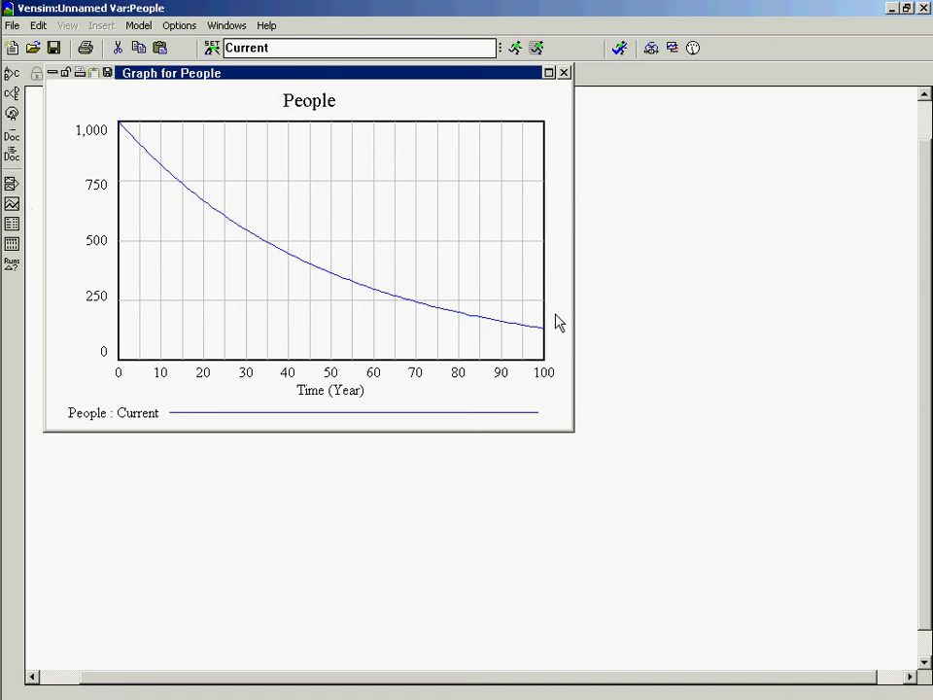
left_click(563, 72)
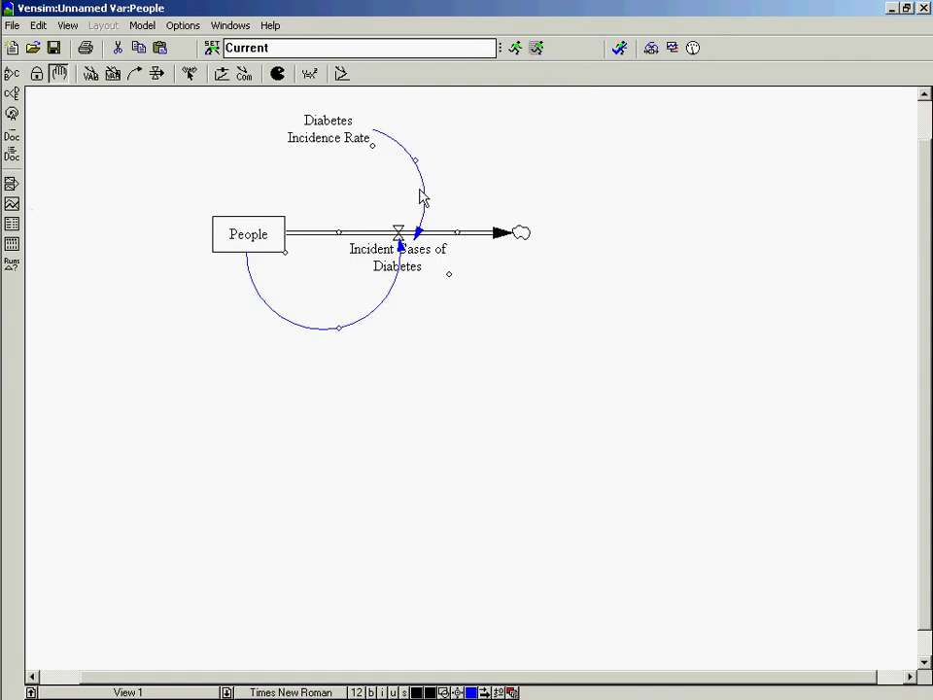
- View the graph of Incident Cases of Diabetes over time
left_click(397, 254)
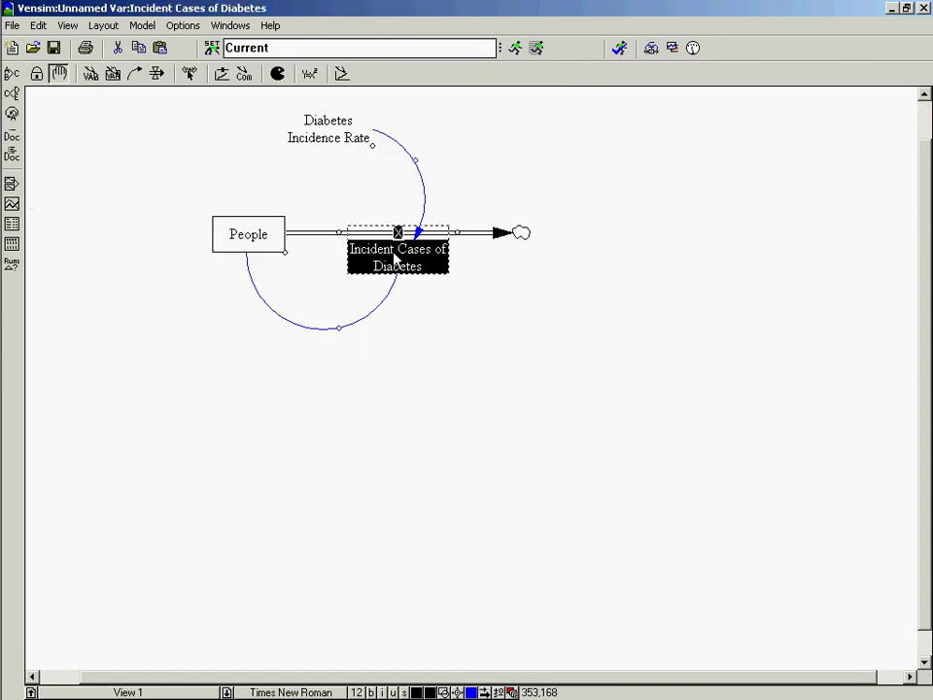
left_click(12, 204)
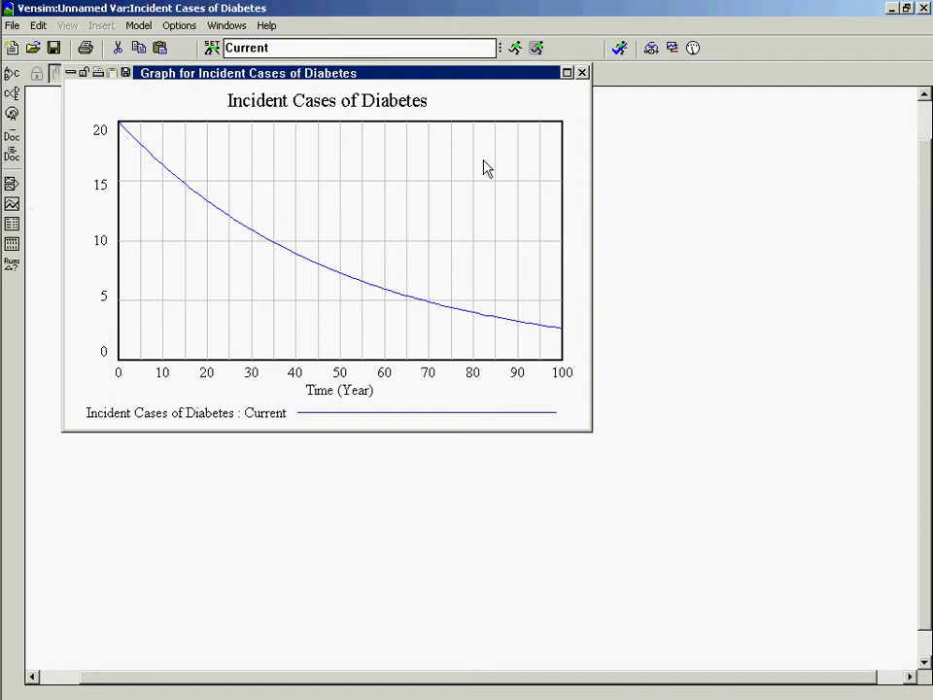
left_click(583, 74)
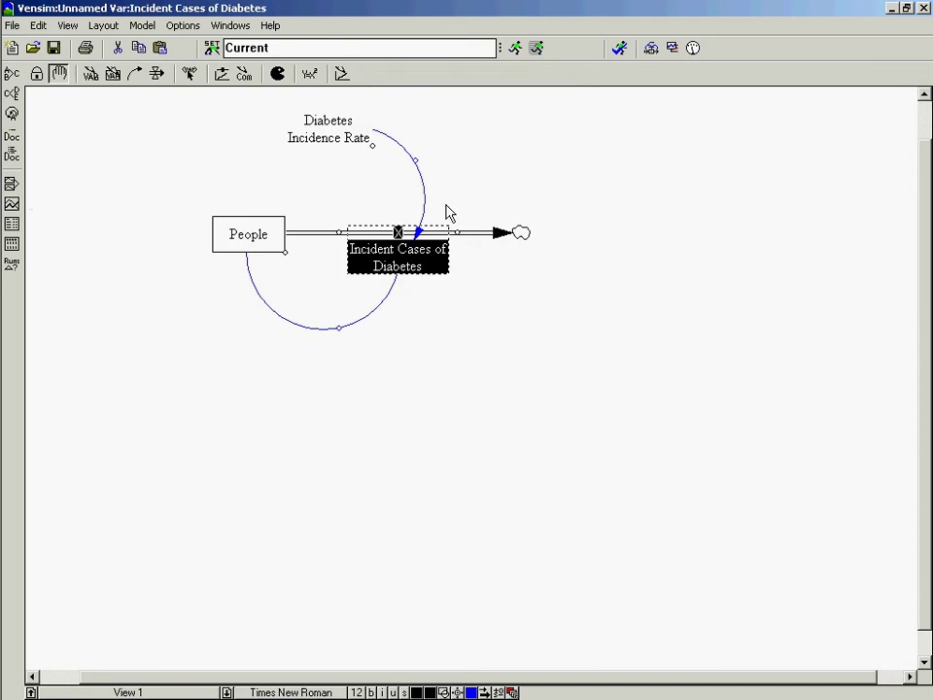
- Reselect the People stock and view its decay graph again
left_click(248, 234)
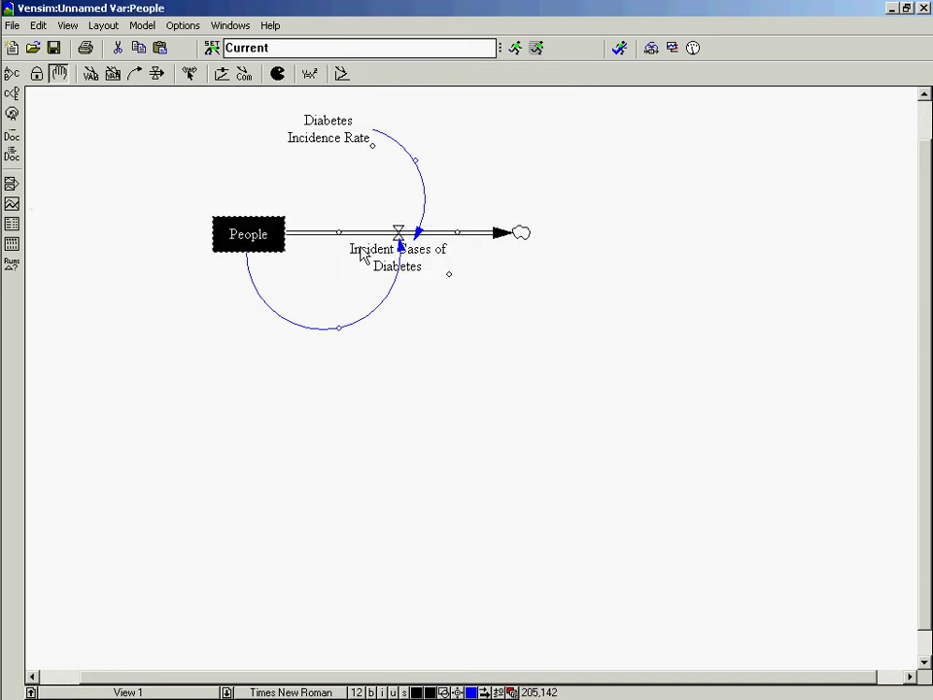
left_click(401, 249)
left_click(434, 272)
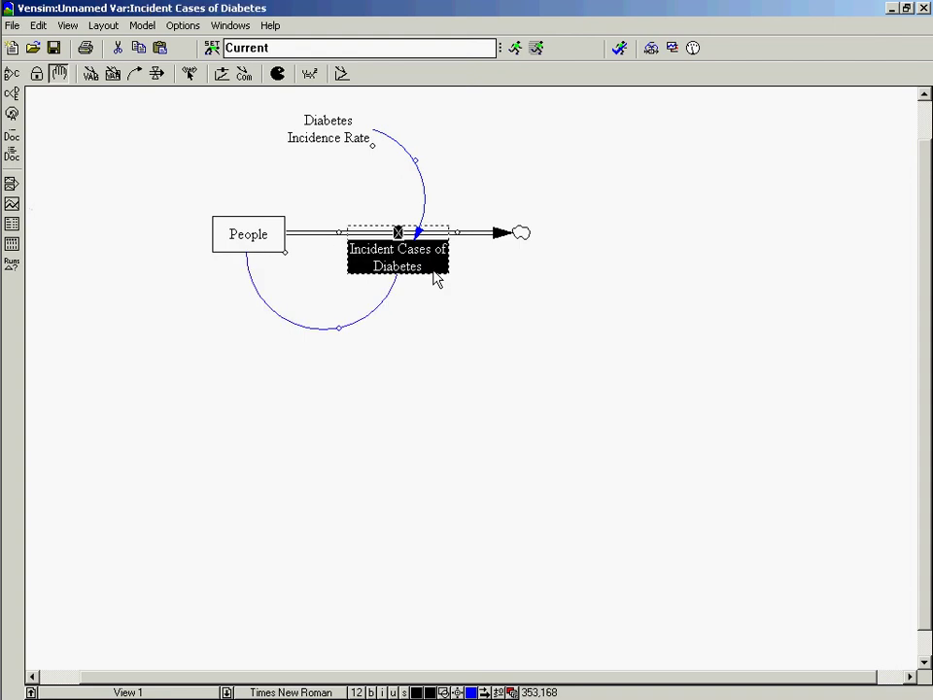
left_click(316, 148)
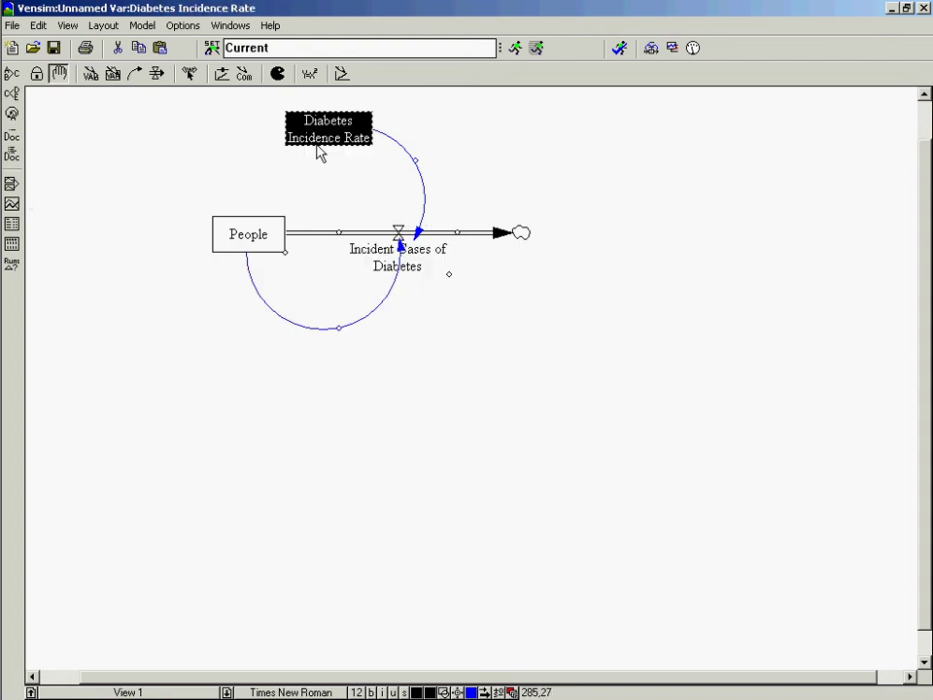
left_click(396, 275)
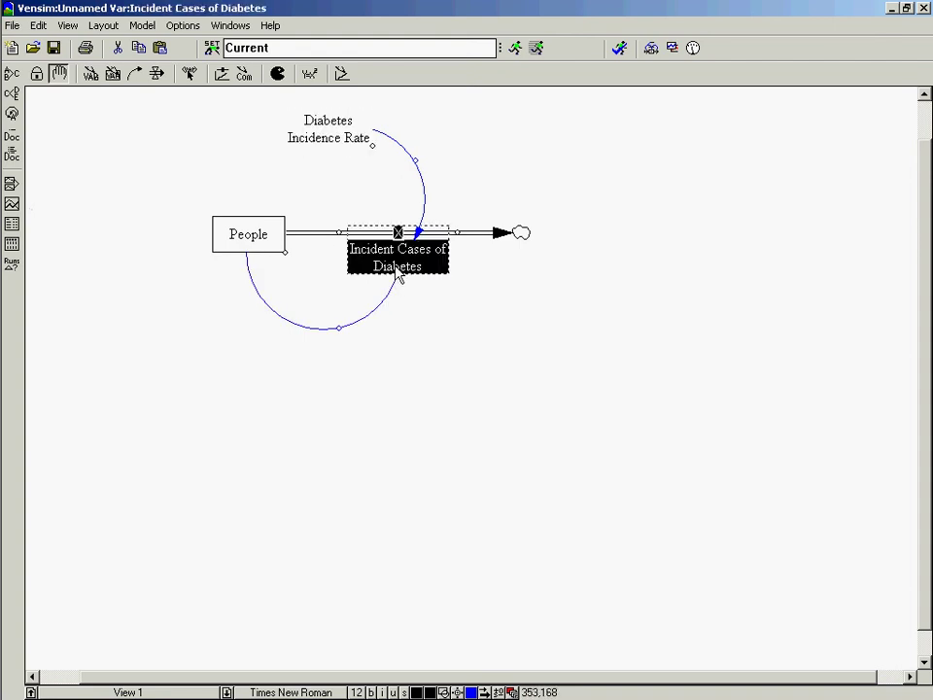
left_click(258, 250)
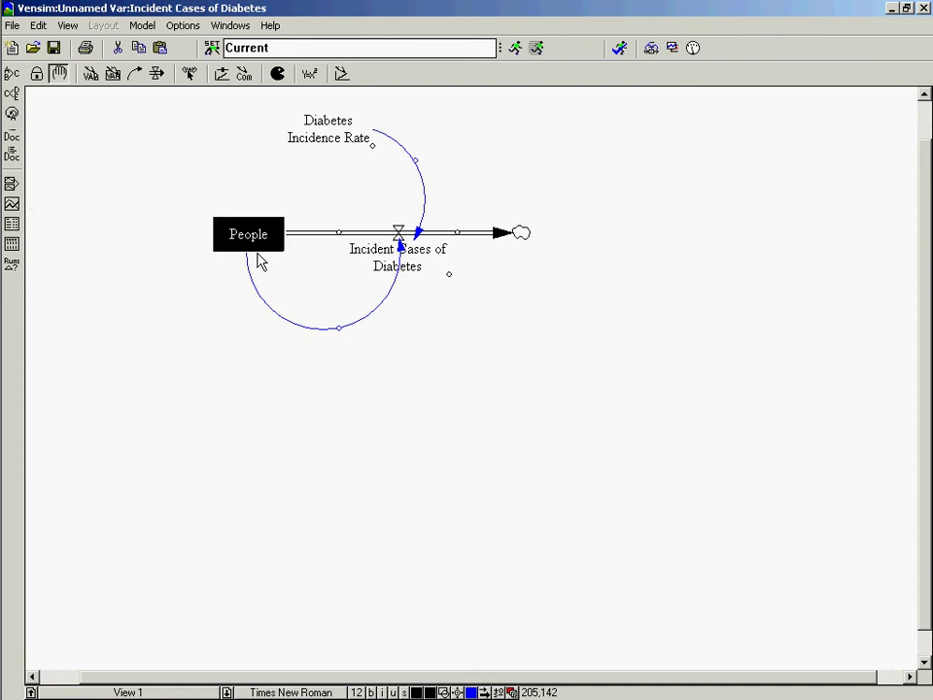
left_click(395, 272)
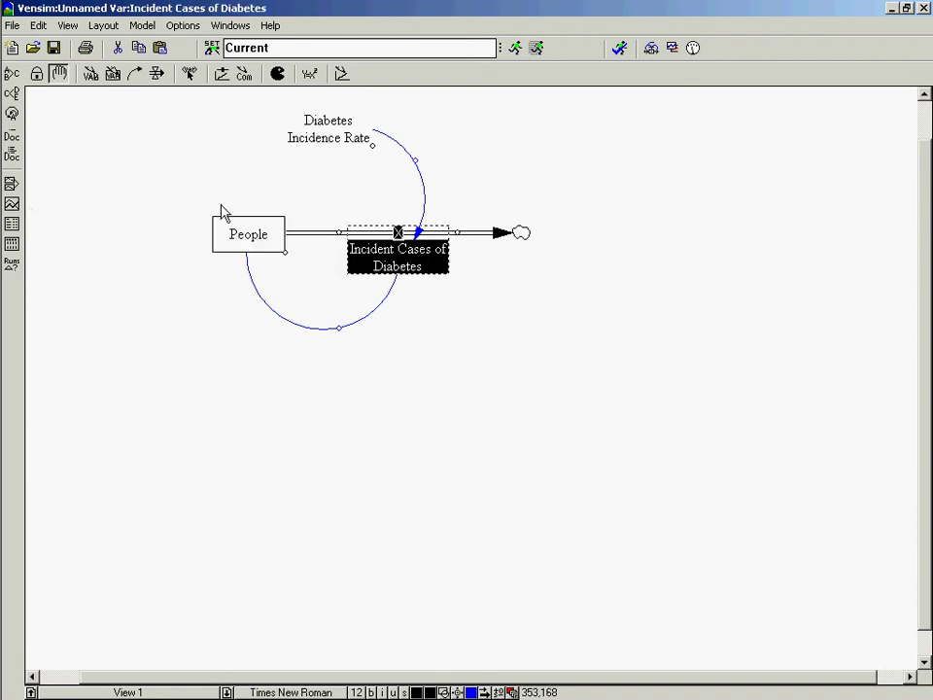
left_click(253, 243)
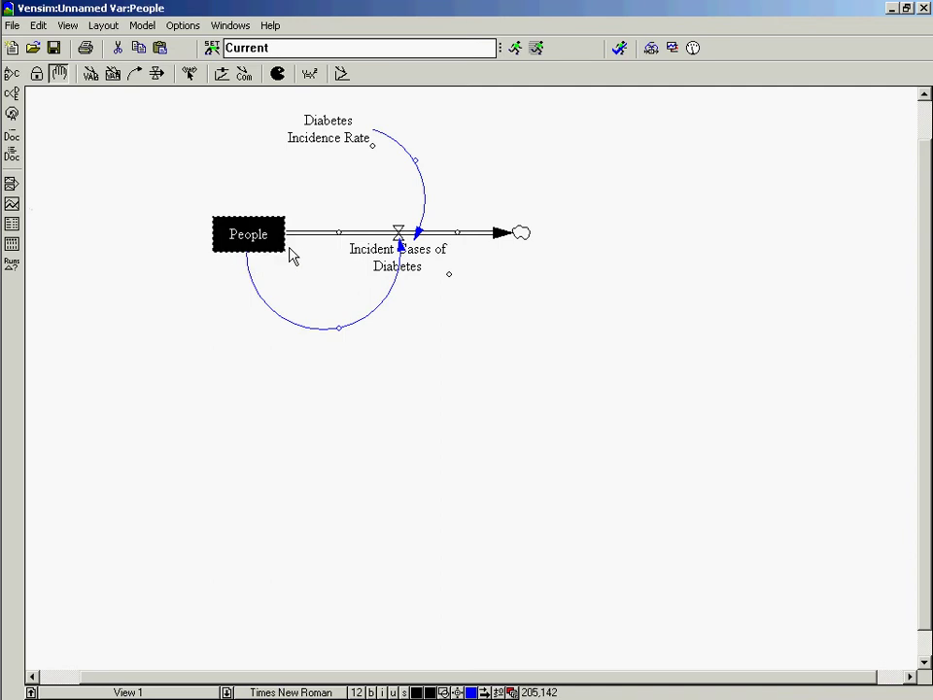
left_click(12, 203)
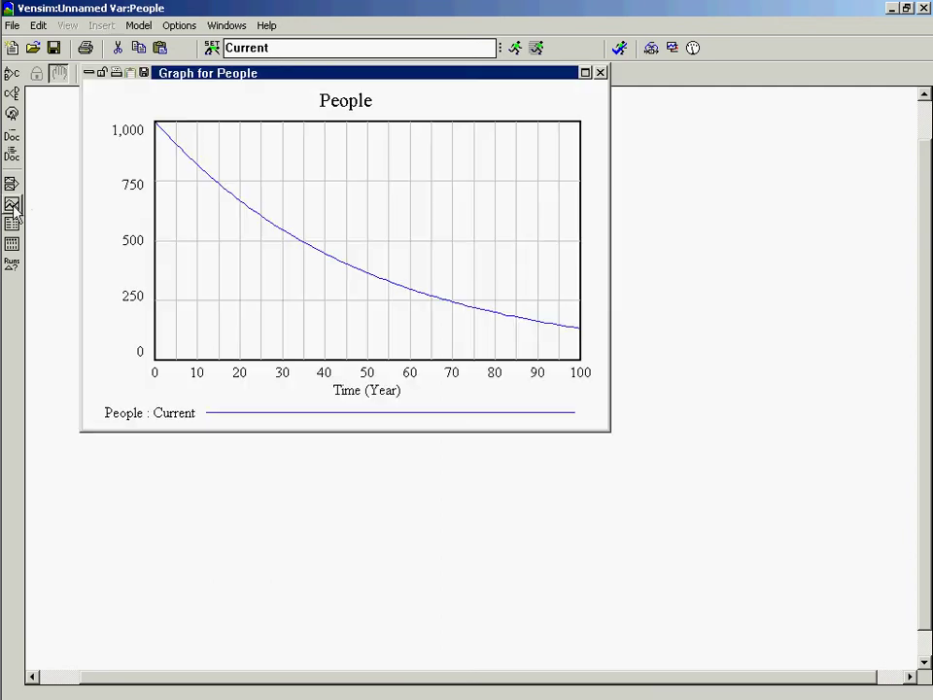
left_click(600, 72)
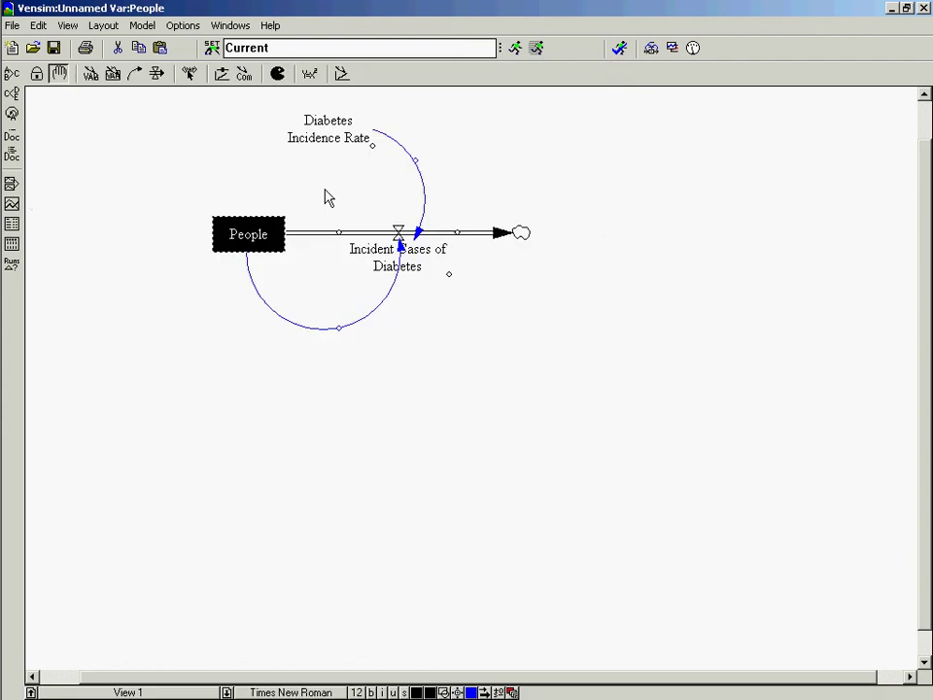
left_click(281, 210)
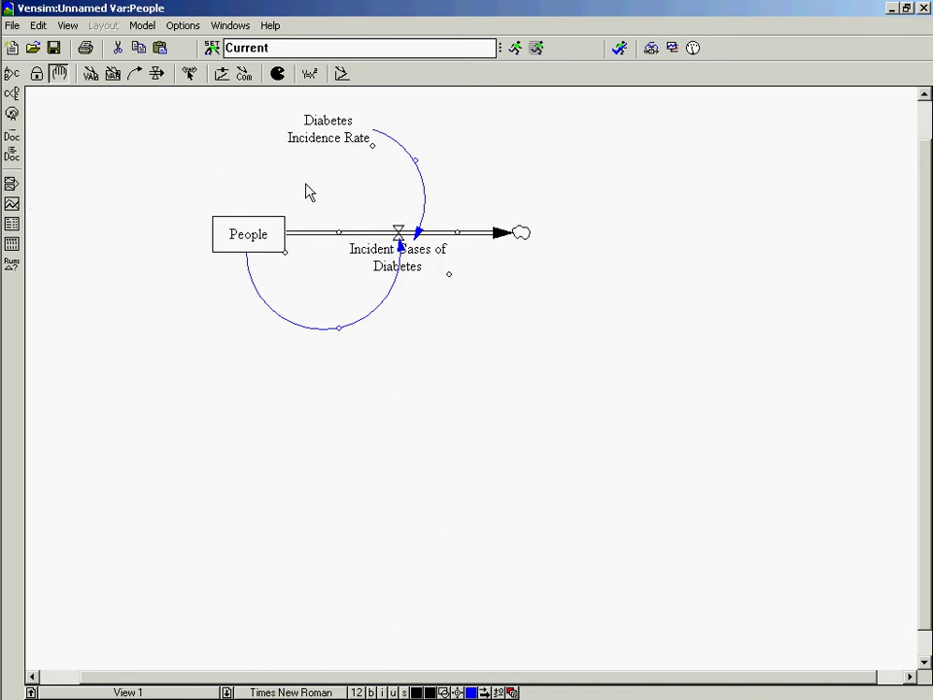
- Start SyntheSim, overwriting the Current dataset
left_click(532, 56)
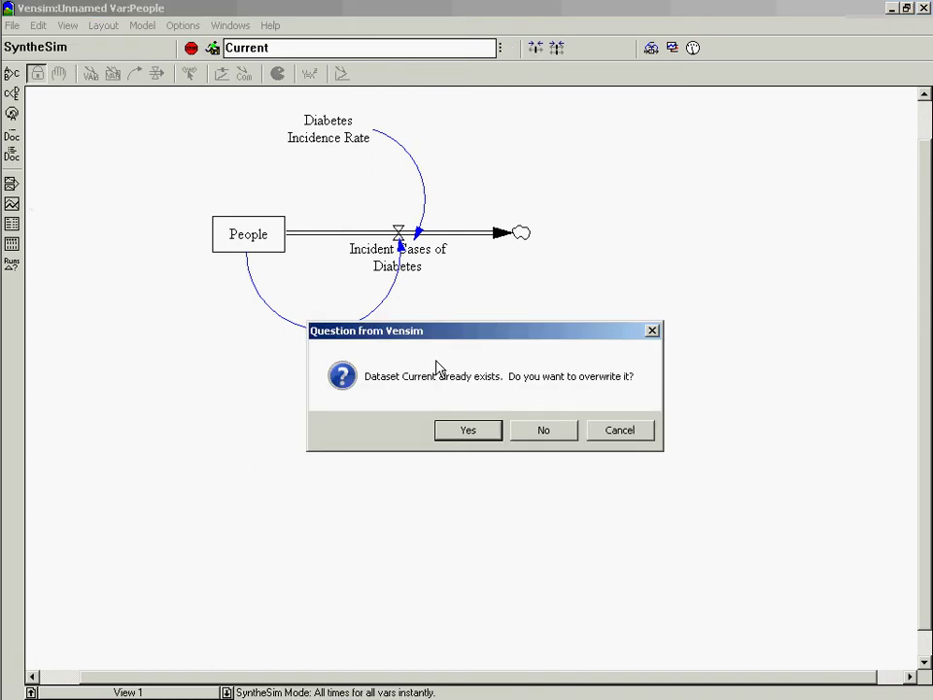
left_click(477, 439)
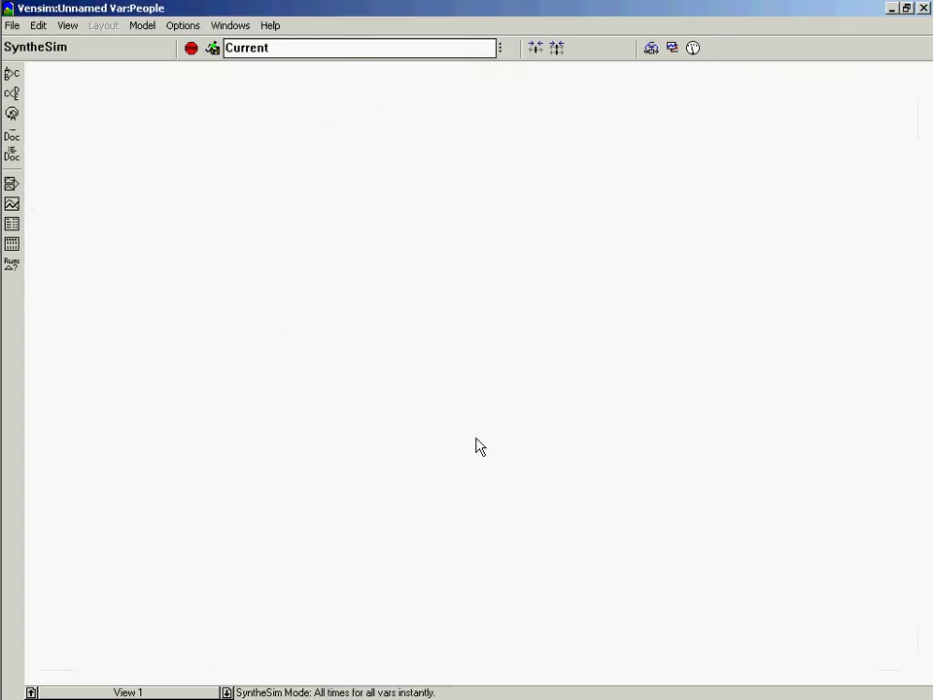
mouse_move(334, 158)
left_mouse_down()
mouse_move(352, 162)
mouse_move(330, 162)
left_mouse_up()
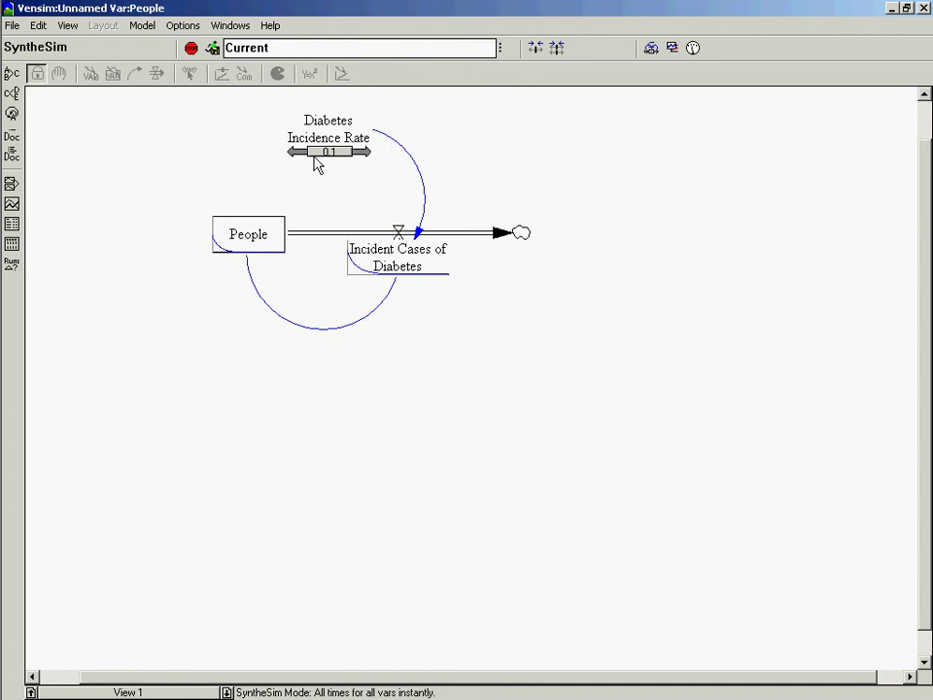
- Set the Diabetes Incidence Rate slider to 0, then 1, then slide it down to about 0.42
right_click(300, 154)
type("0")
key("Return")
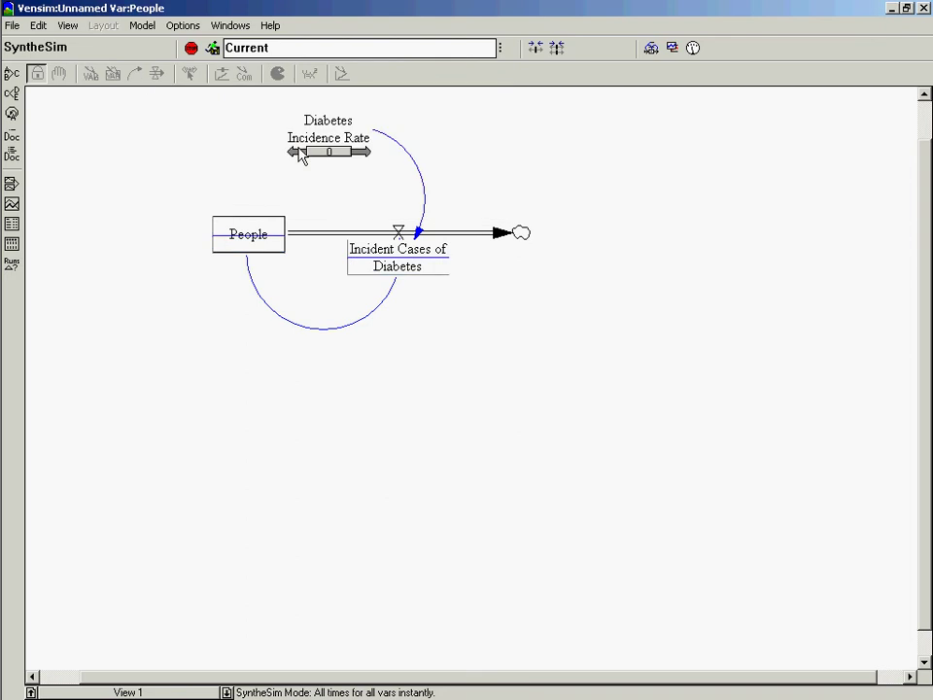
right_click(362, 153)
type("1")
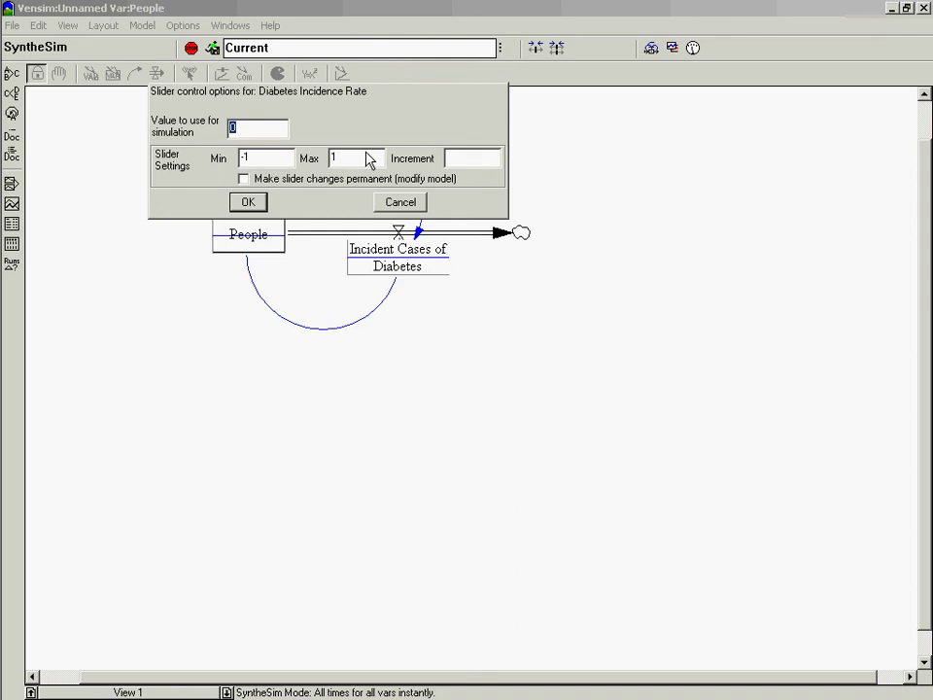
key("Return")
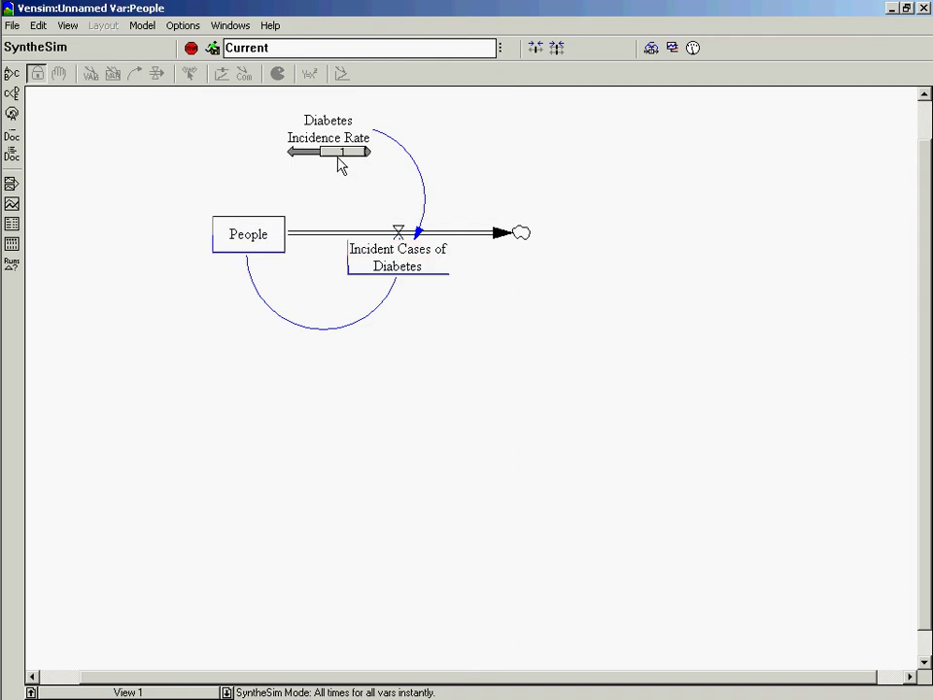
left_click(359, 156)
left_click(359, 157)
left_click_drag(359, 157, 333, 156)
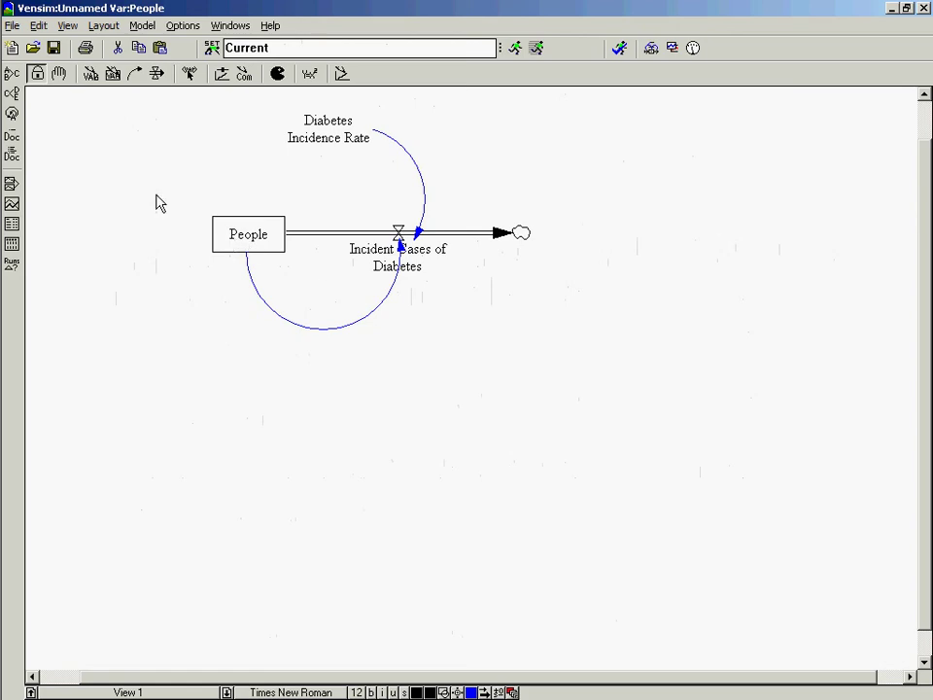
left_click(55, 76)
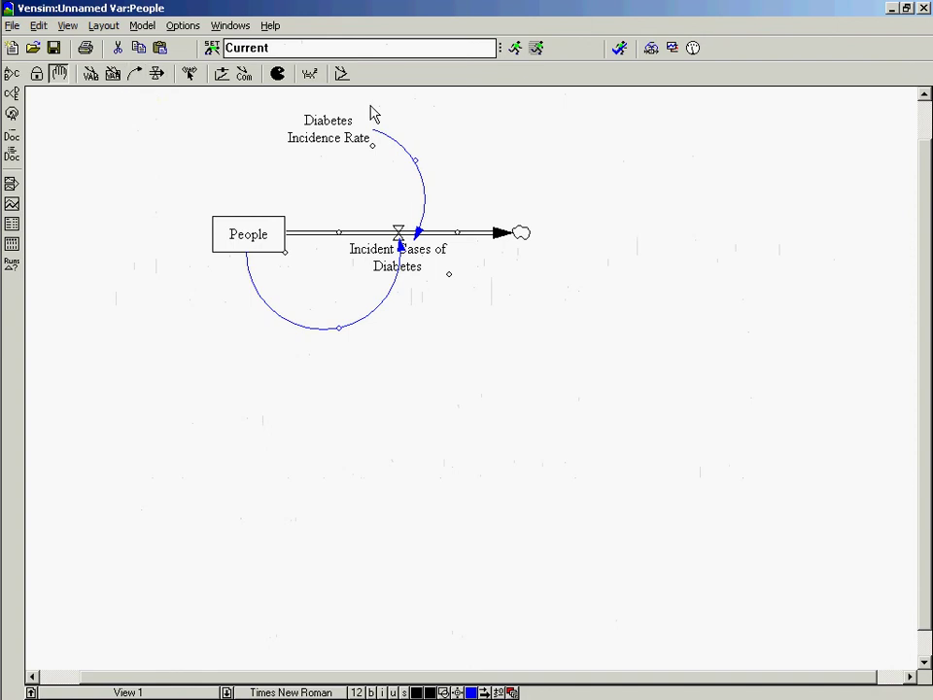
left_click(534, 51)
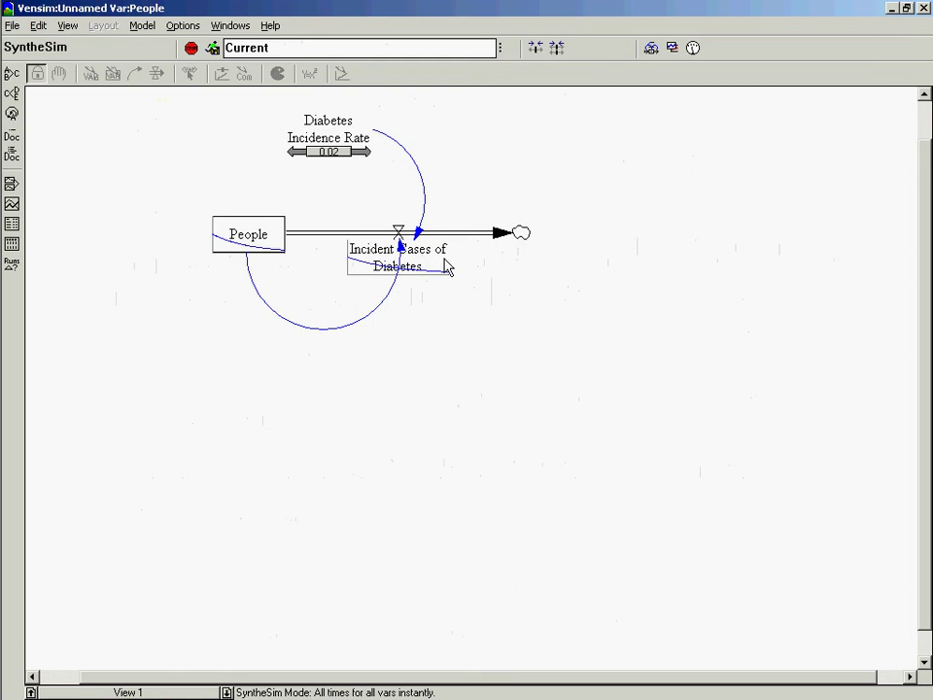
left_click(192, 49)
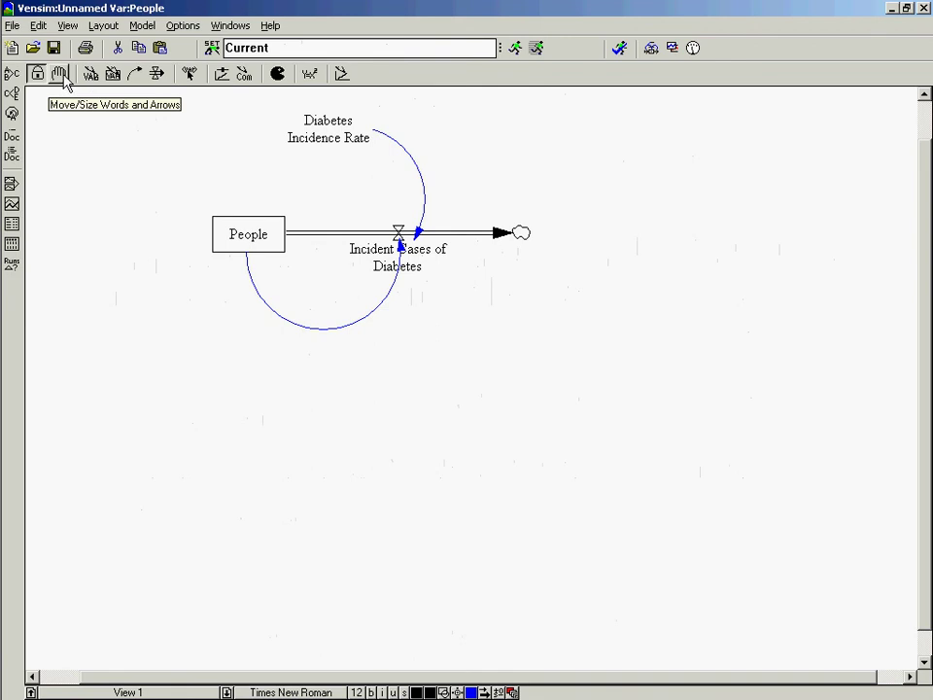
left_click(59, 74)
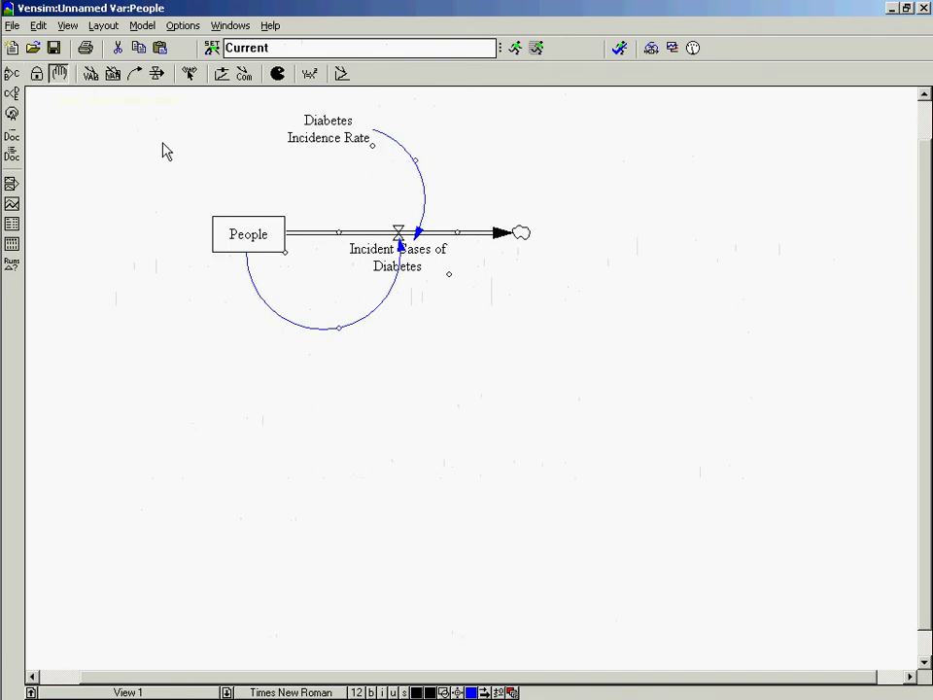
- Draw an outflow named Death from People straight down to a cloud
left_click(156, 74)
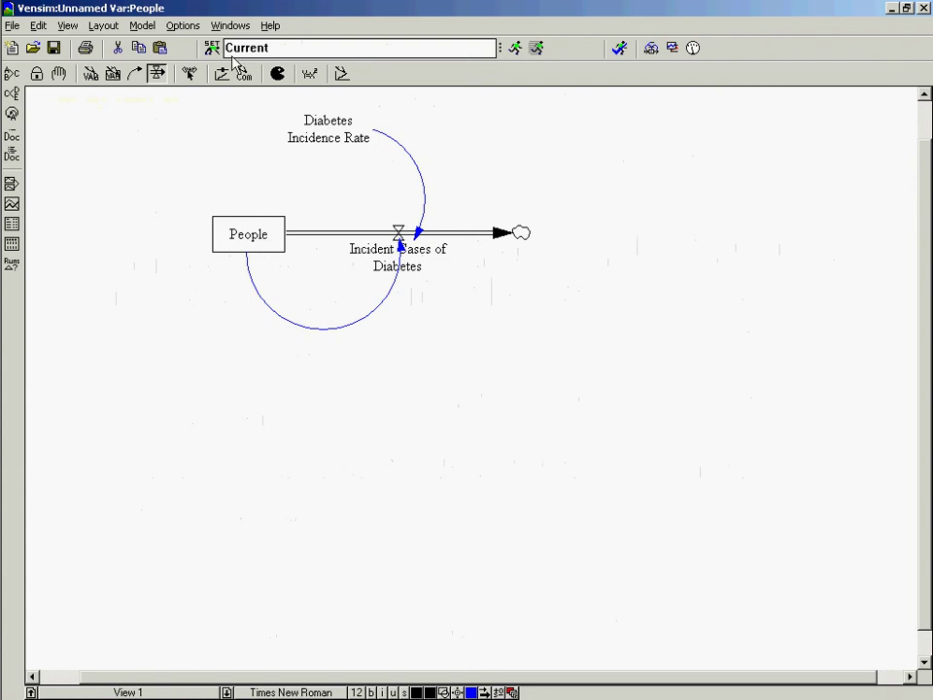
left_click(251, 246)
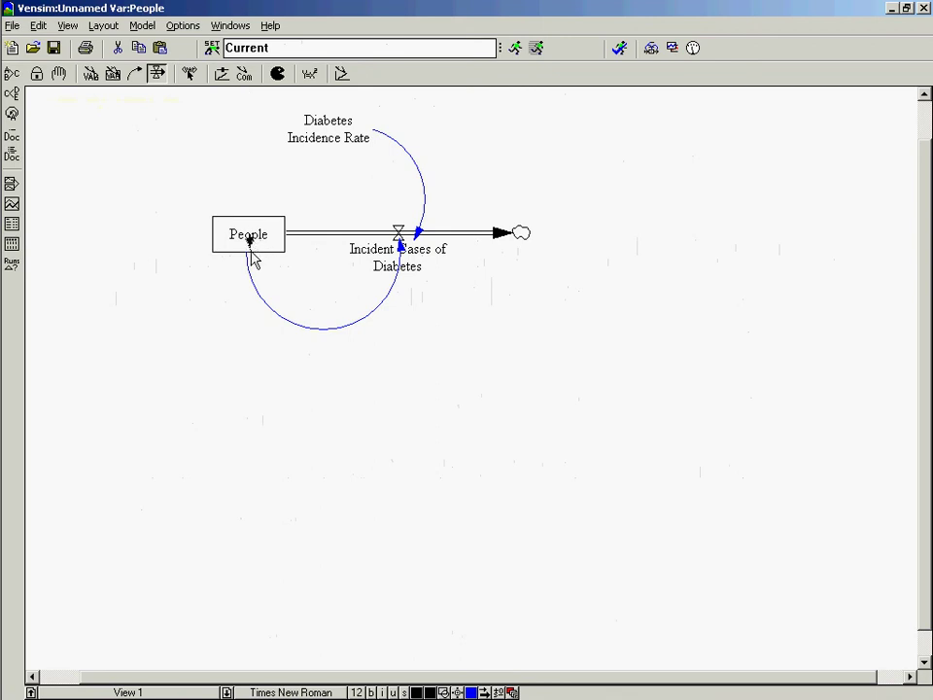
left_click(249, 400)
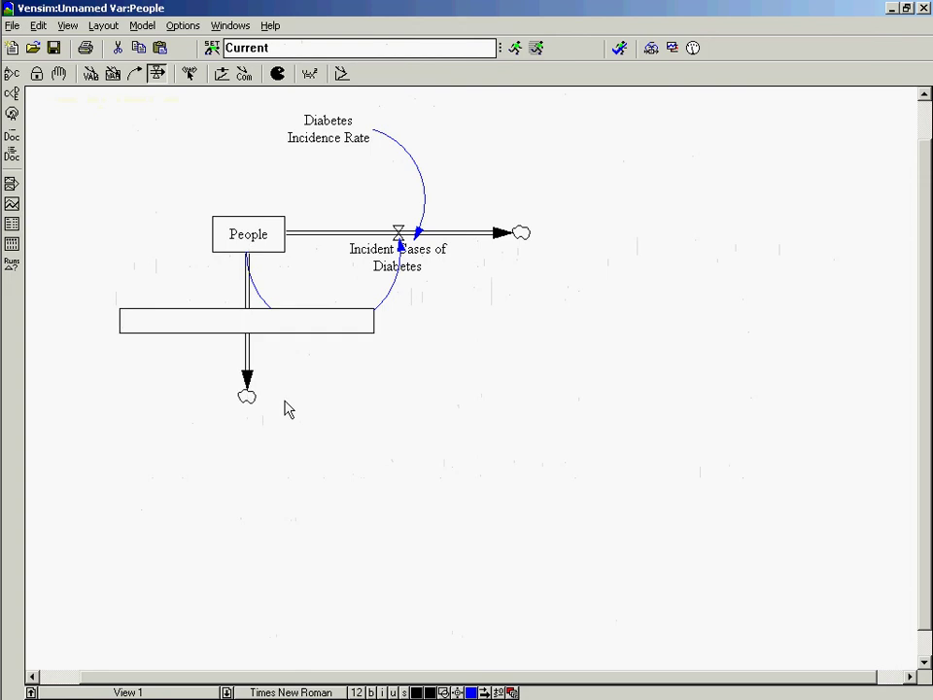
type("Death")
key("Return")
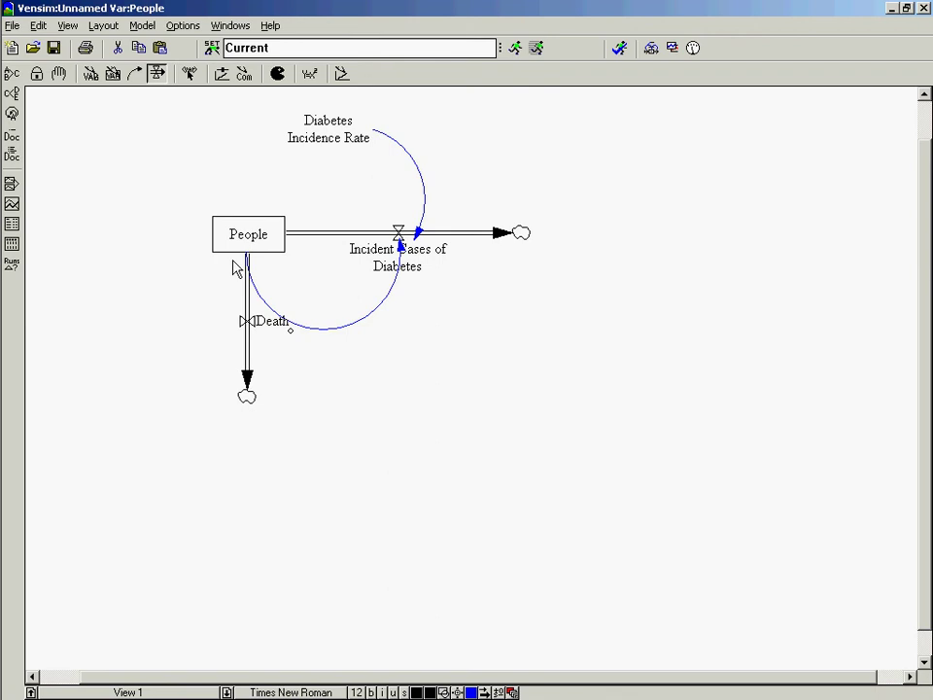
key("alt+Tab")
key("alt+shift+Tab")
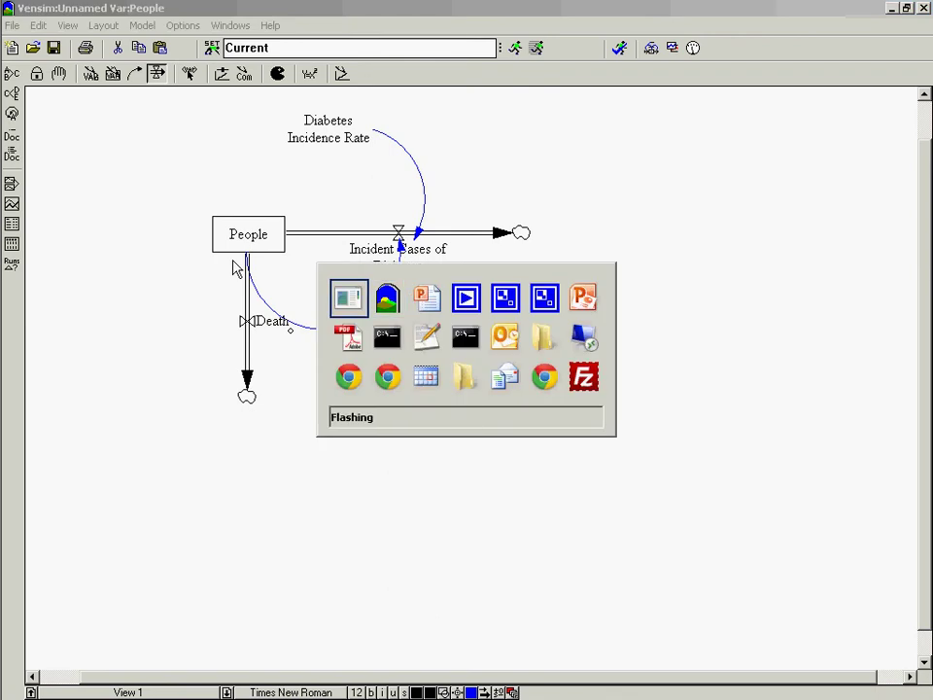
left_click(89, 74)
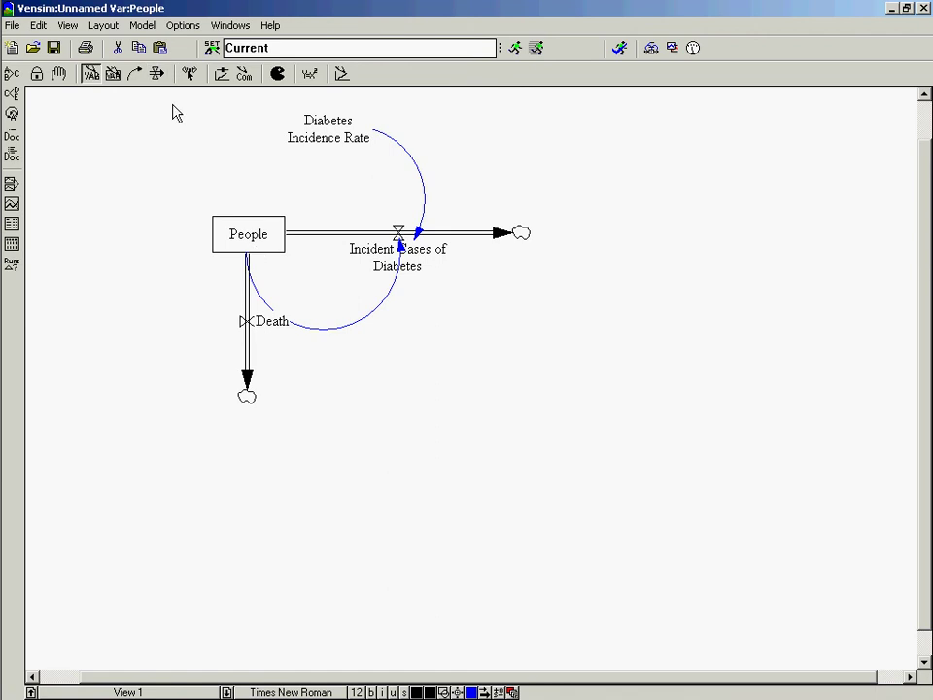
left_click(156, 73)
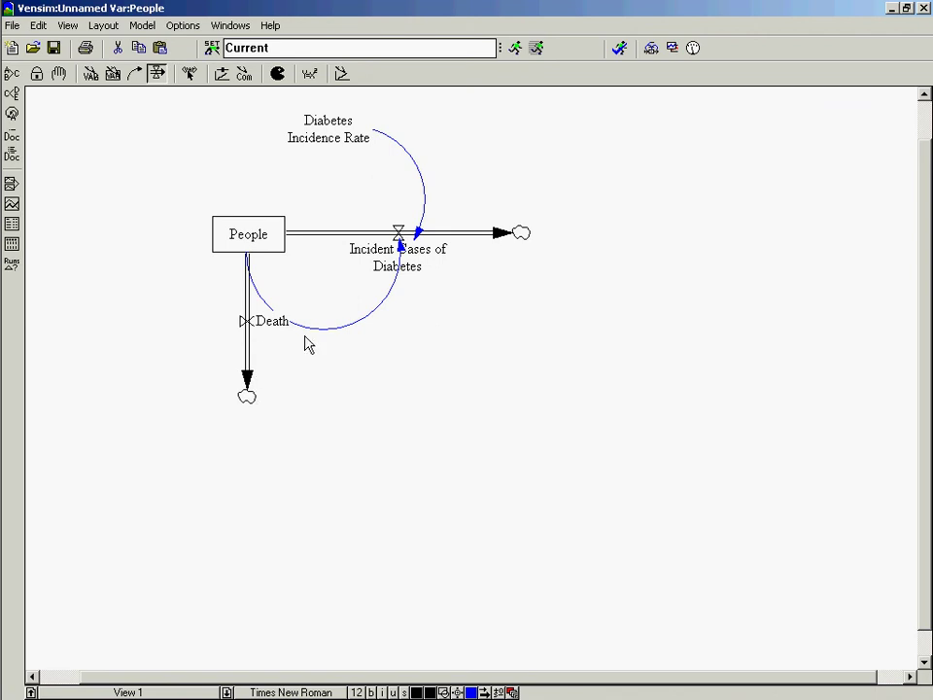
left_click(95, 76)
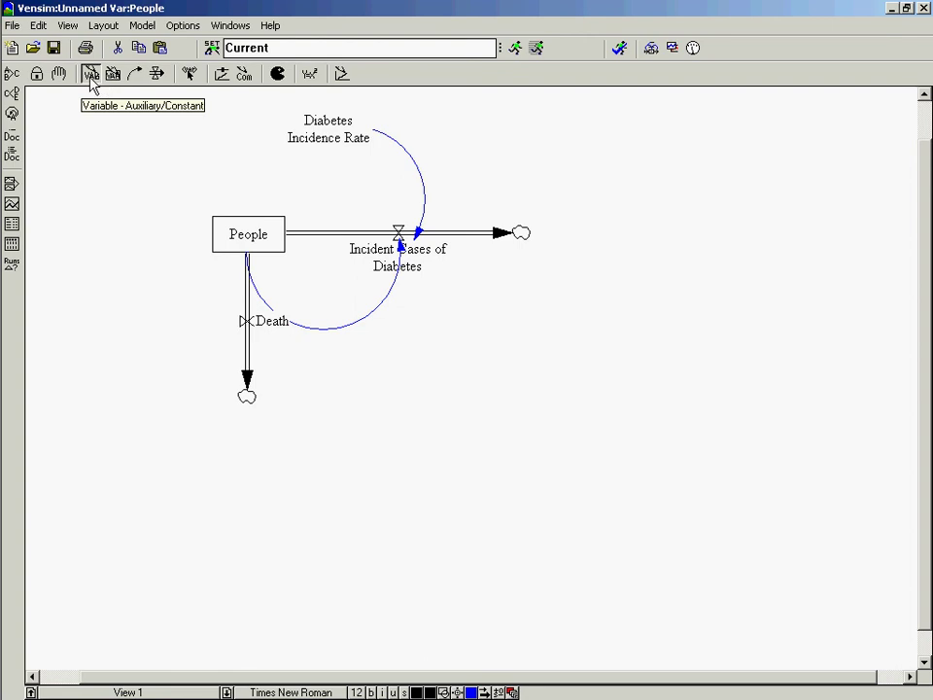
- Place an auxiliary variable named Mortality Rate to the left of the Death flow
left_click(153, 307)
type("Mortality Rate")
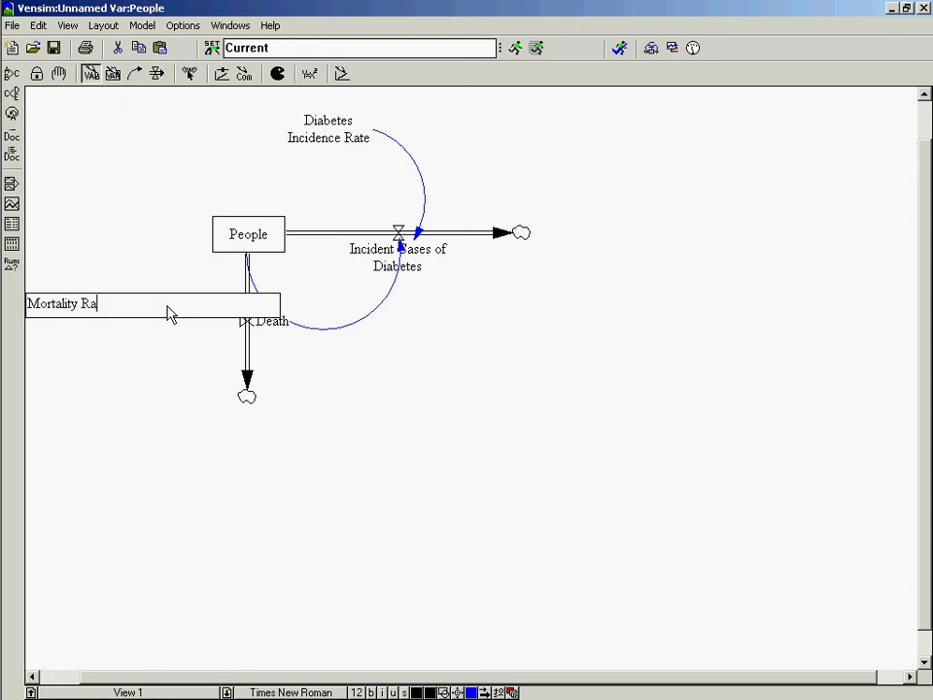
key("Return")
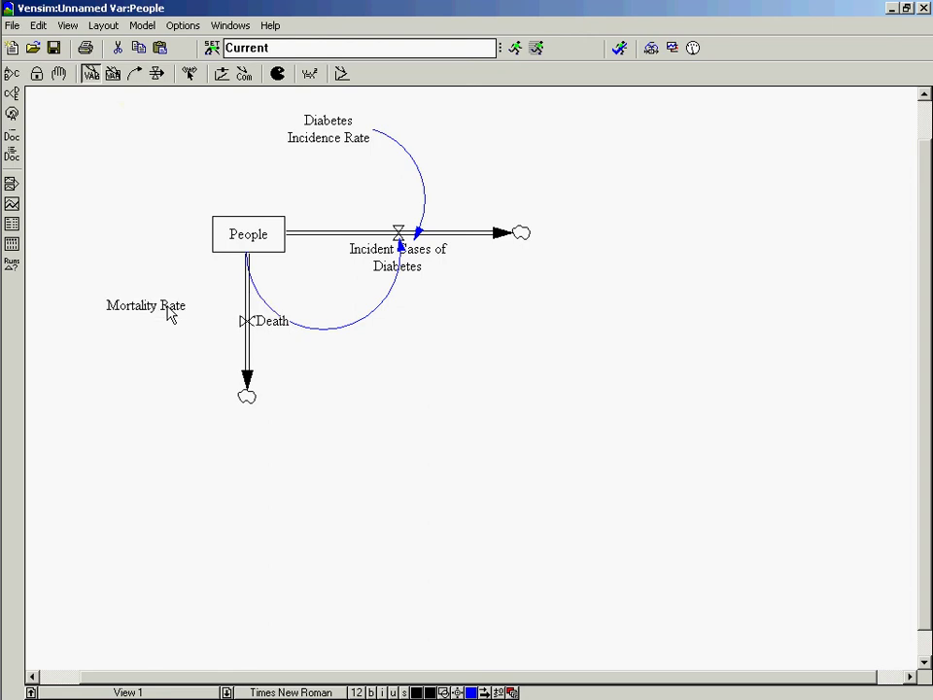
left_click(277, 74)
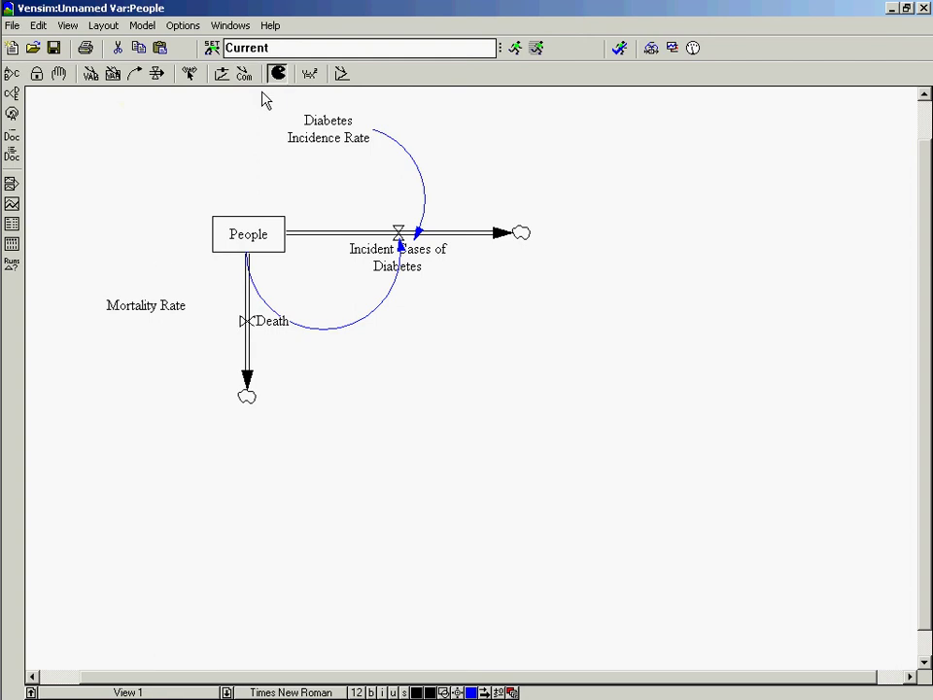
- Delete Mortality Rate and add a variable named Mean Lifespan in its place
left_click(139, 309)
left_click(59, 75)
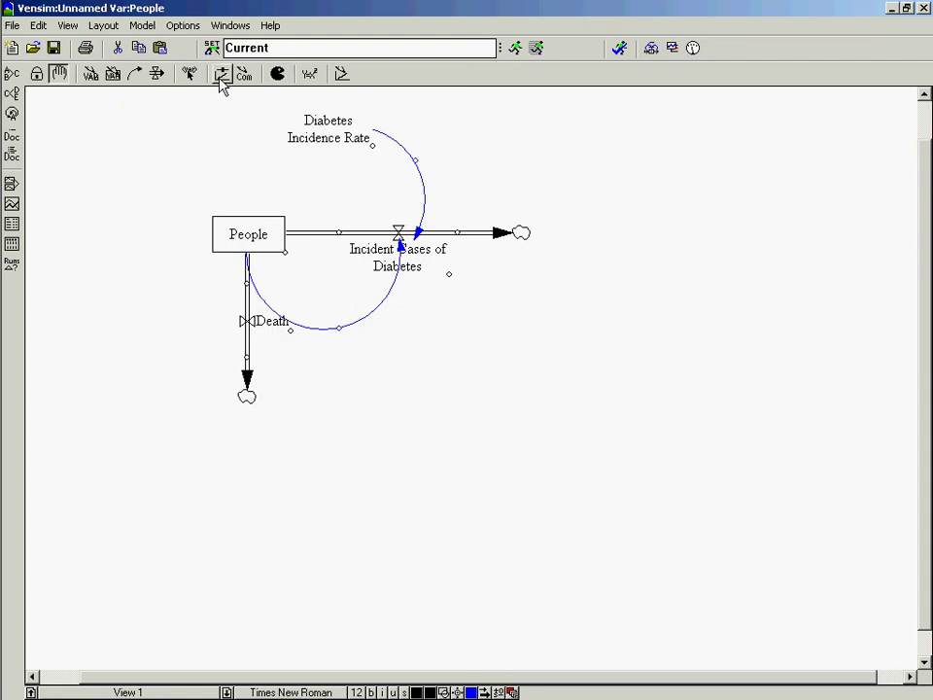
left_click(90, 76)
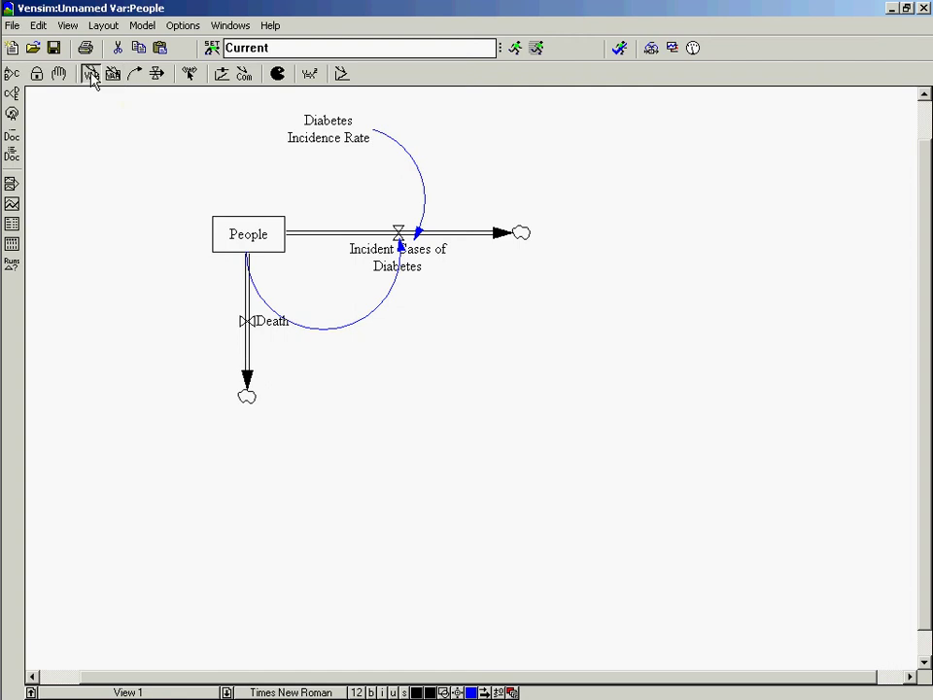
left_click(150, 317)
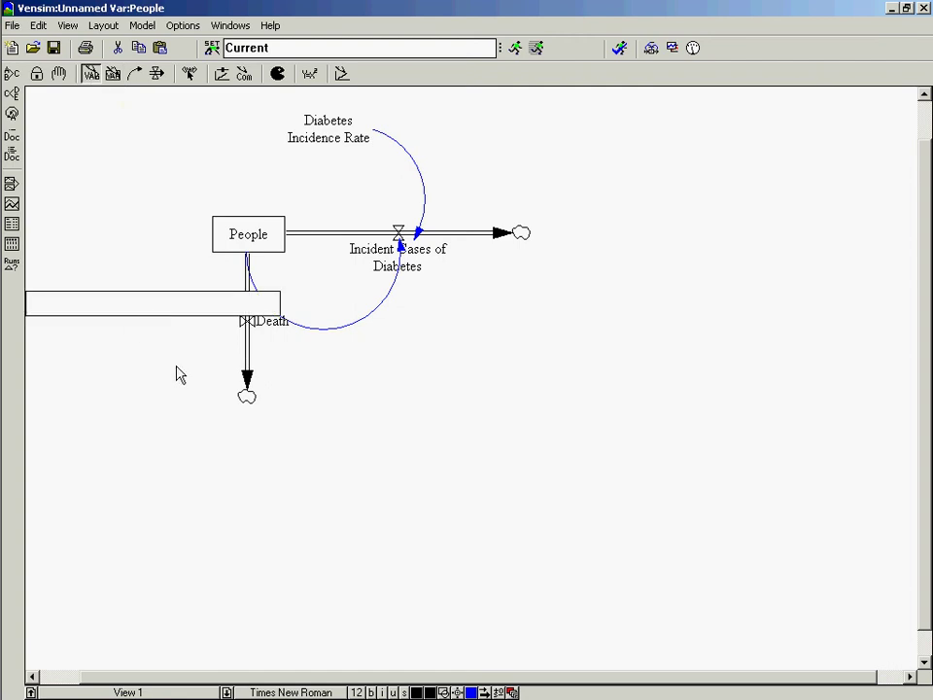
type("Mean Lifespan")
key("Return")
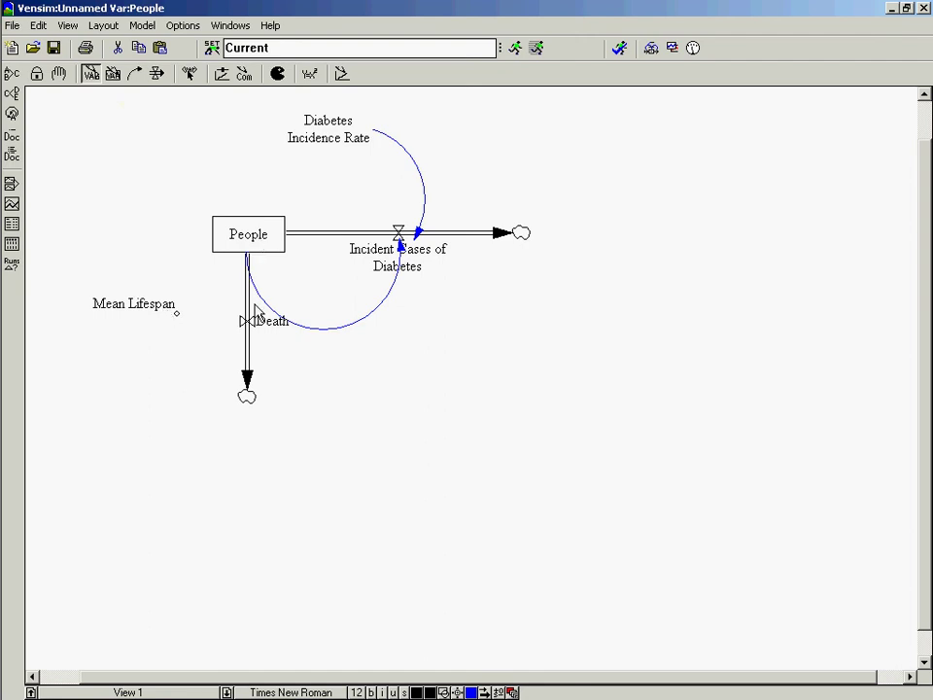
left_click(136, 75)
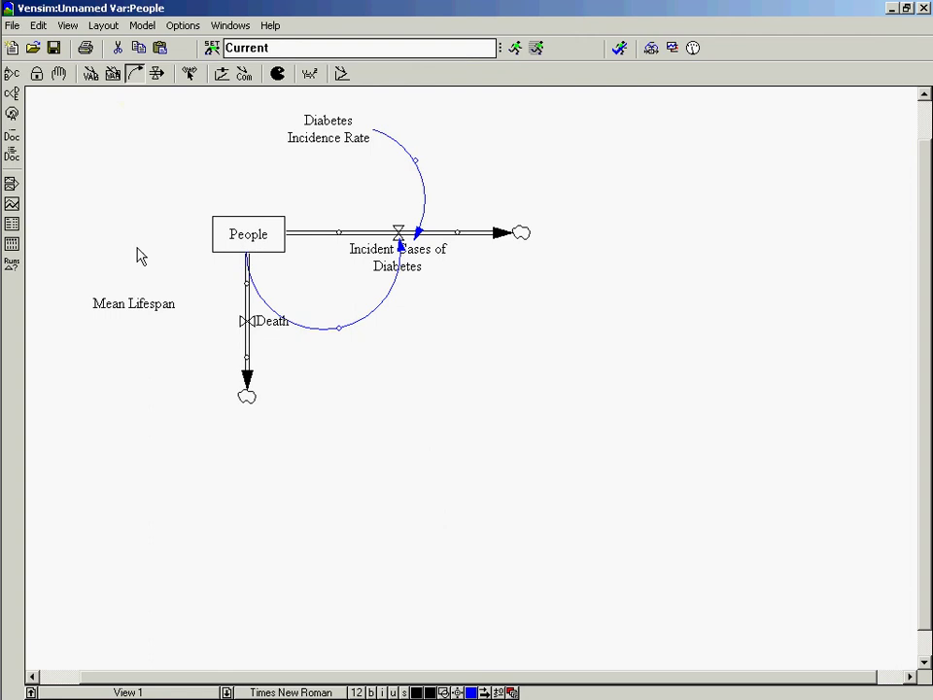
- Link Mean Lifespan and People to Death with curved arrows, then open Death's equation
left_click(157, 304)
left_click(253, 330)
left_click(264, 250)
left_click(274, 333)
left_click_drag(258, 278, 283, 267)
left_click_drag(202, 314, 201, 339)
left_click(310, 74)
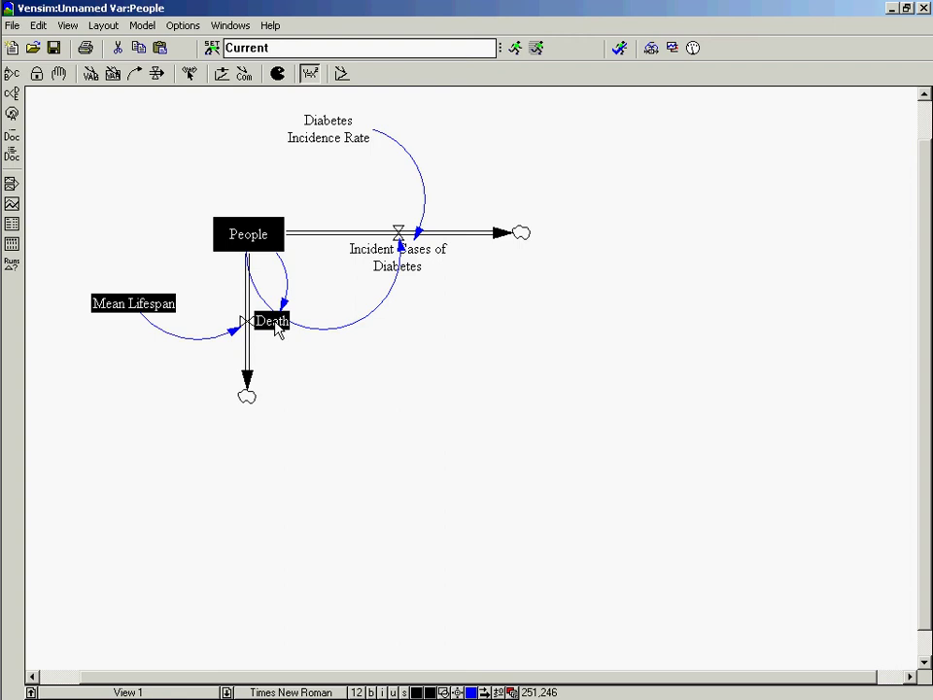
left_click(277, 328)
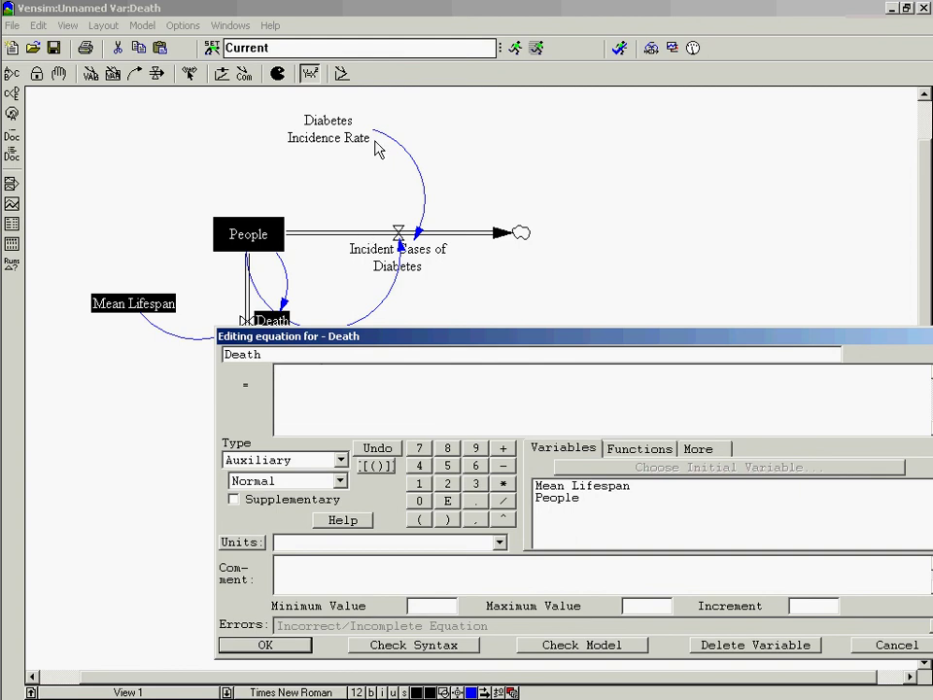
- Define Death as People/Mean Lifespan and set Mean Lifespan to the constant 80
left_click(570, 500)
type("/")
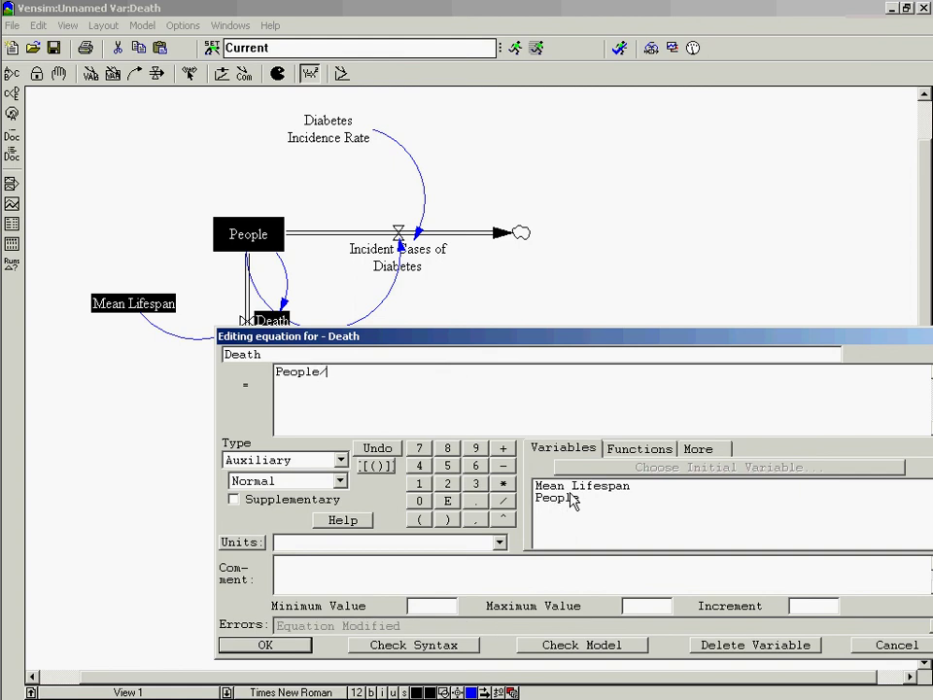
type("Mean Lifespan")
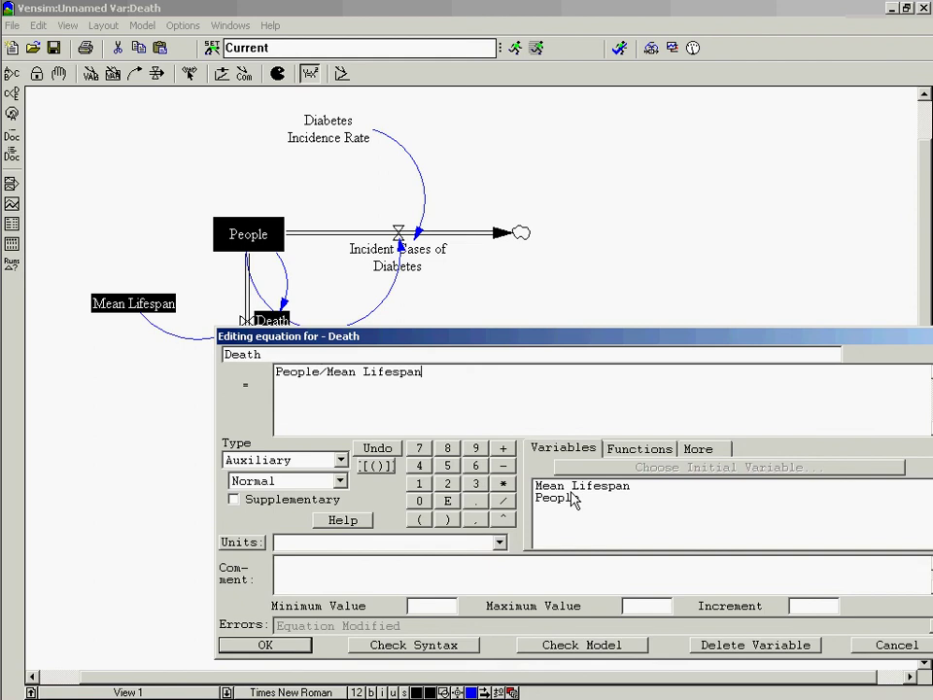
key("Return")
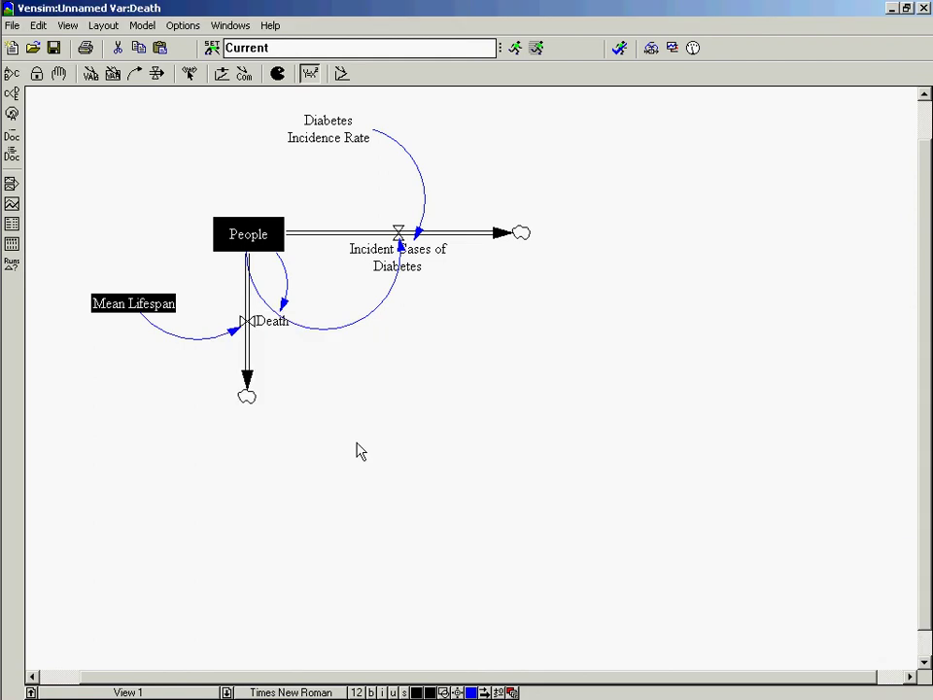
left_click(139, 309)
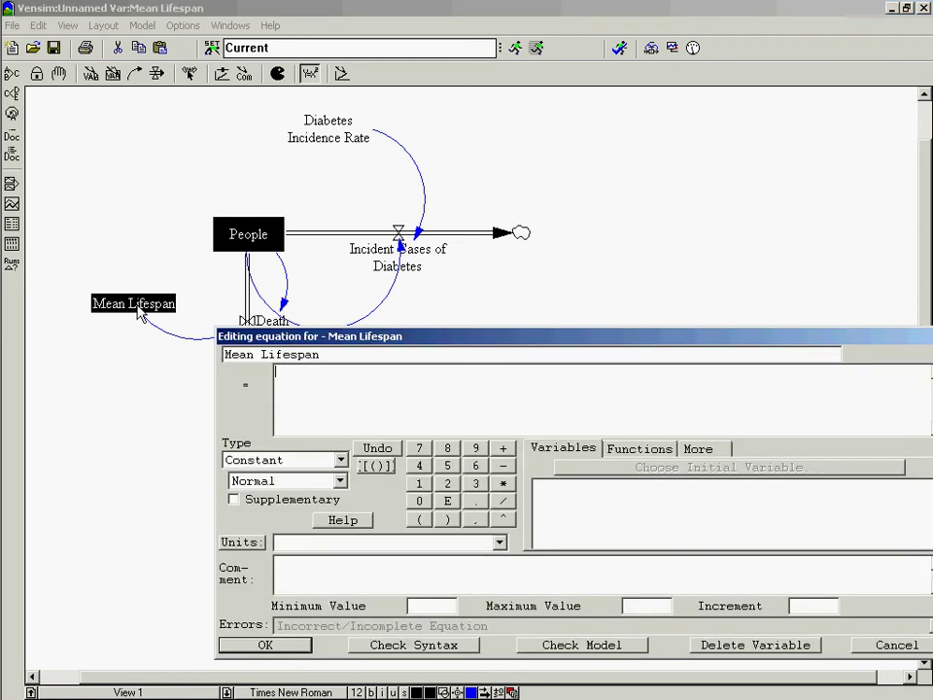
type("80")
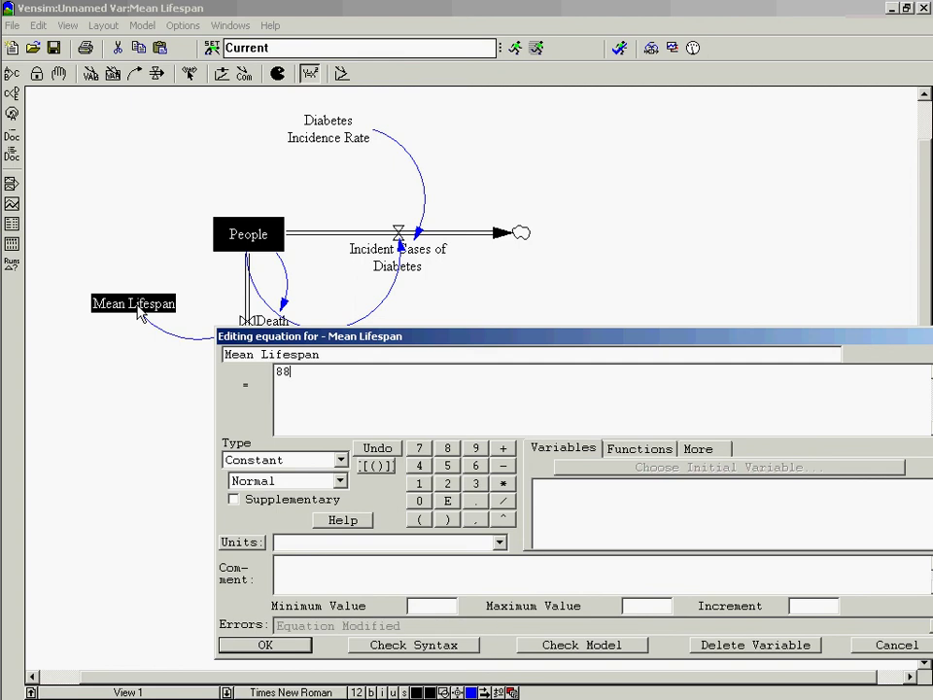
key("Return")
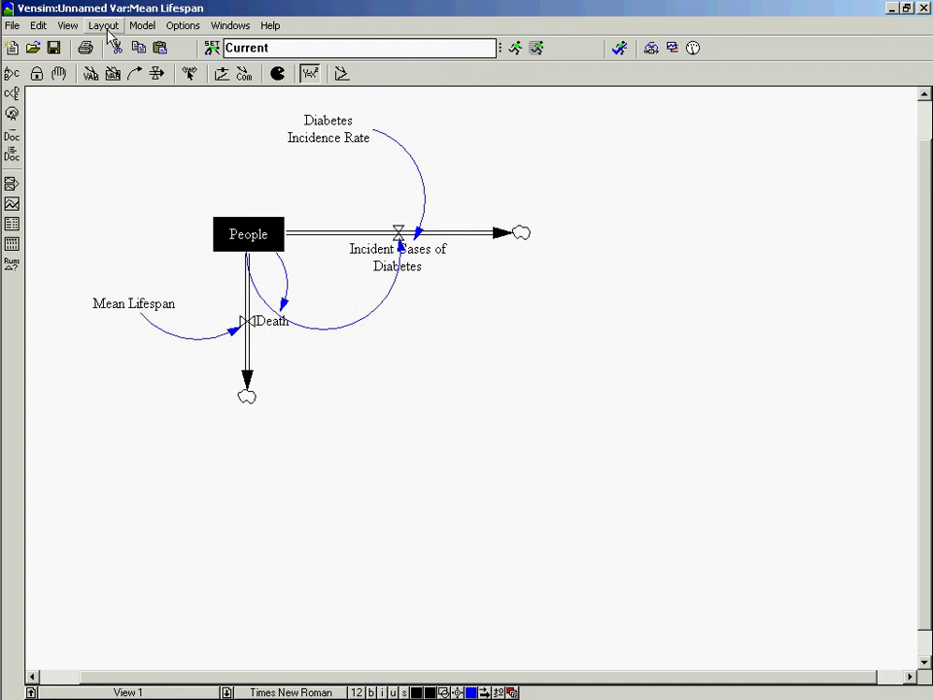
- Confirm the model time settings of 0 to 100 years without saving a sketch backup
left_click(144, 26)
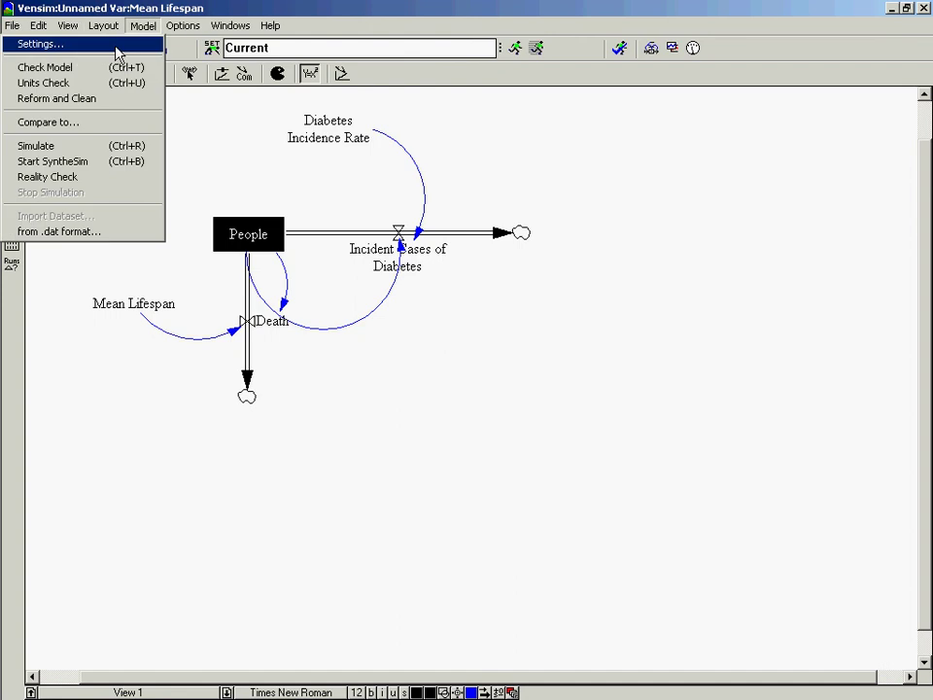
left_click(115, 48)
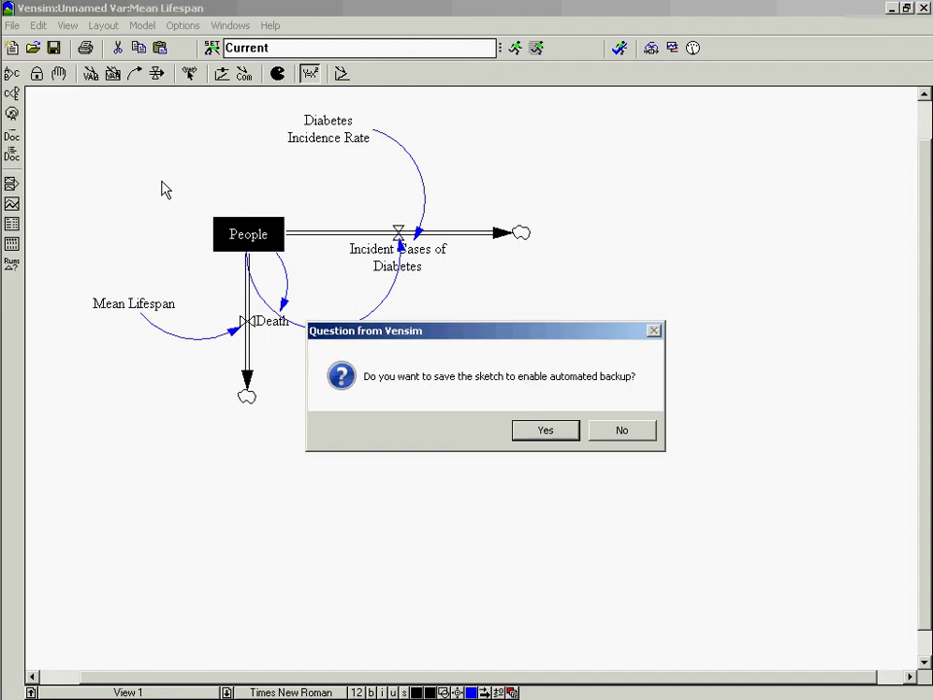
left_click(611, 434)
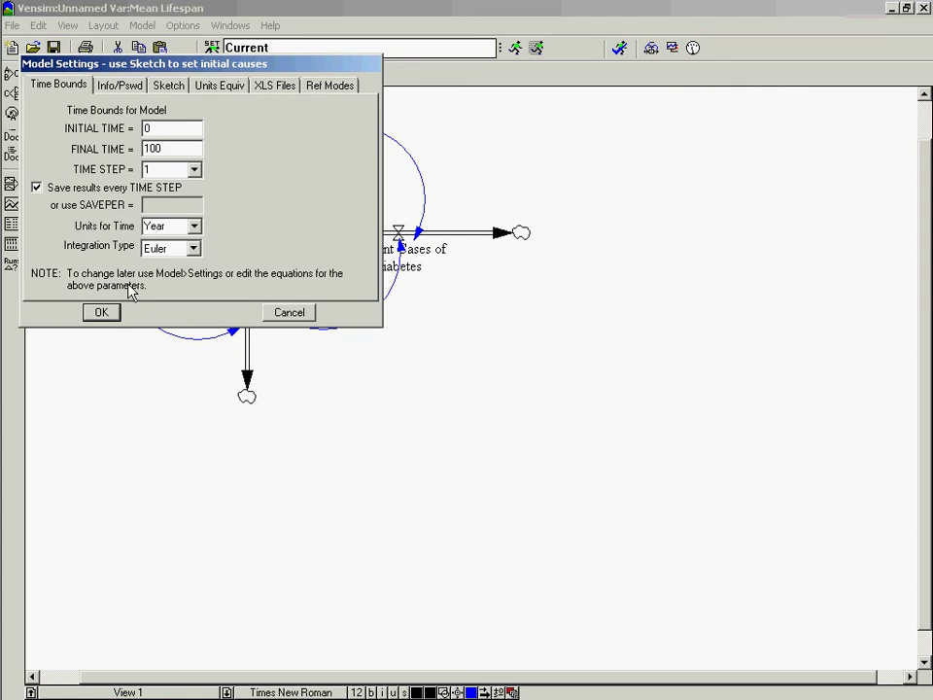
left_click(115, 313)
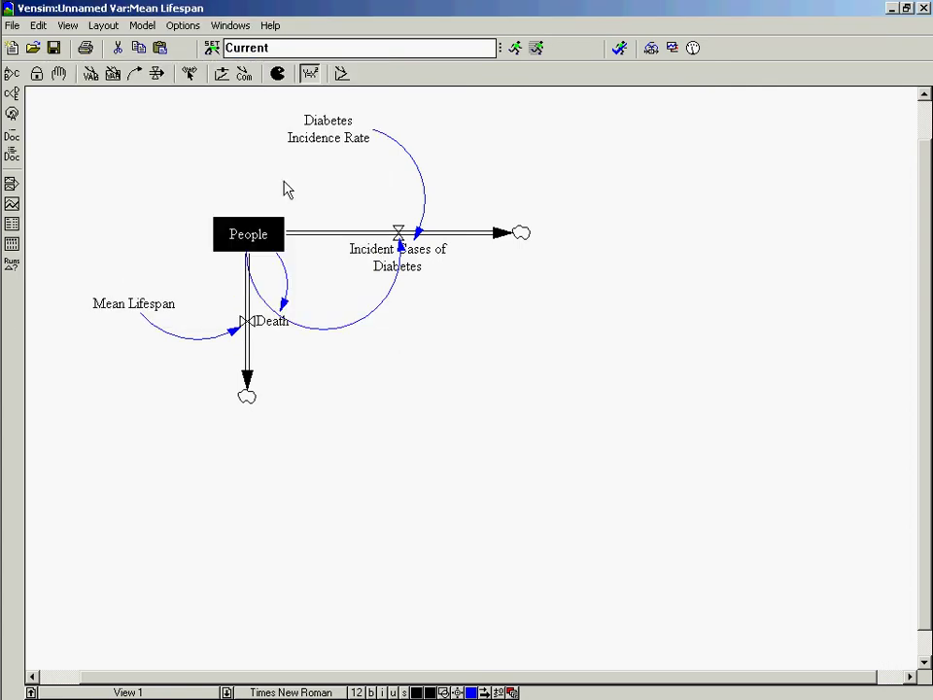
- Review People's equation, -Death-Incident Cases of Diabetes with initial value 1000, then close the editor
double_click(249, 251)
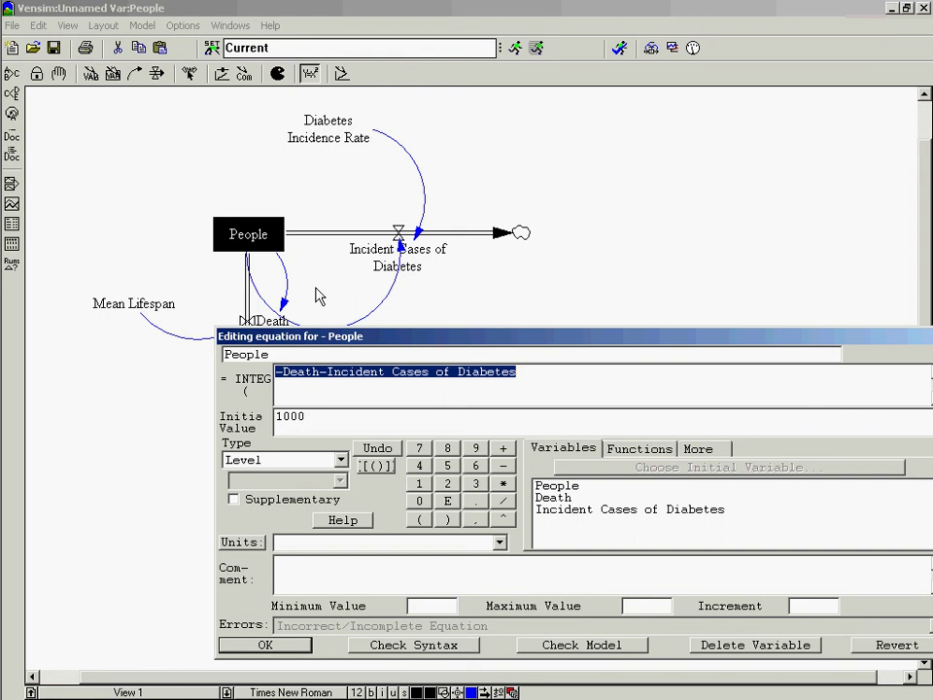
key("End")
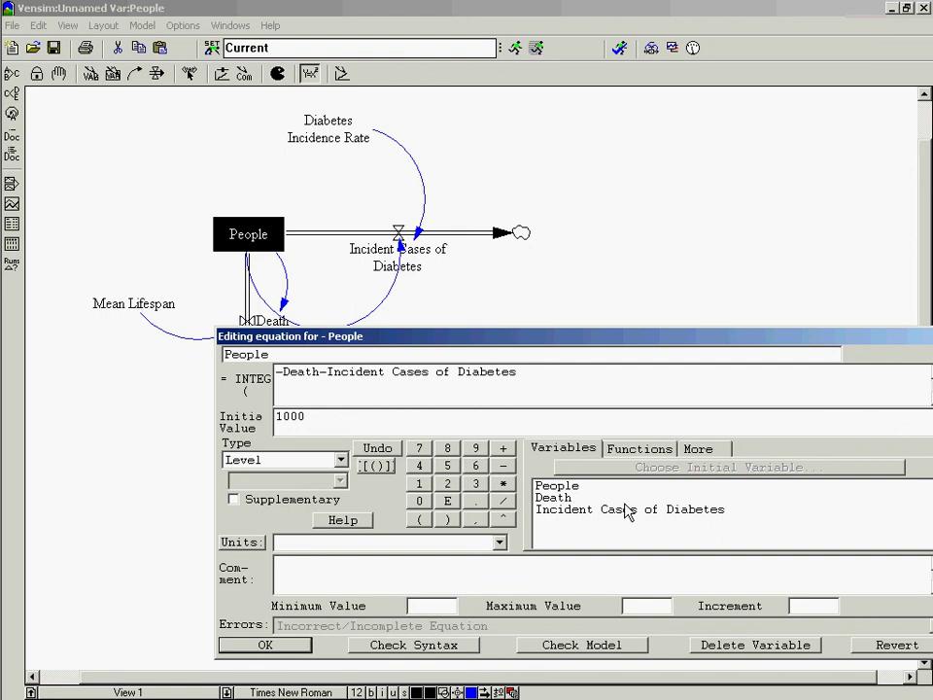
left_click(244, 648)
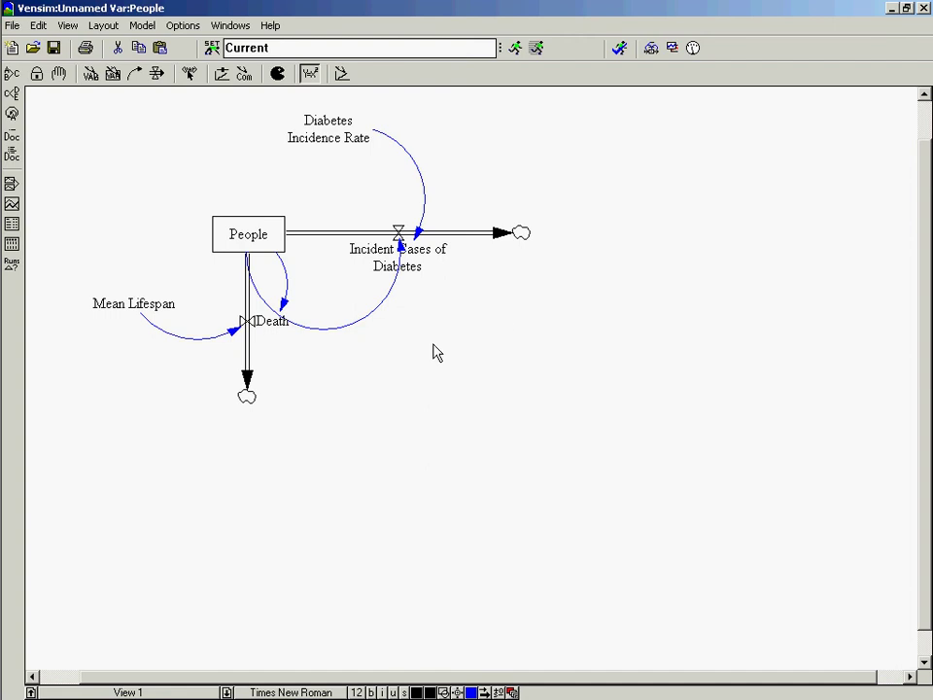
- Simulate the model, skip the sketch backup, and overwrite the Current dataset
left_click(513, 49)
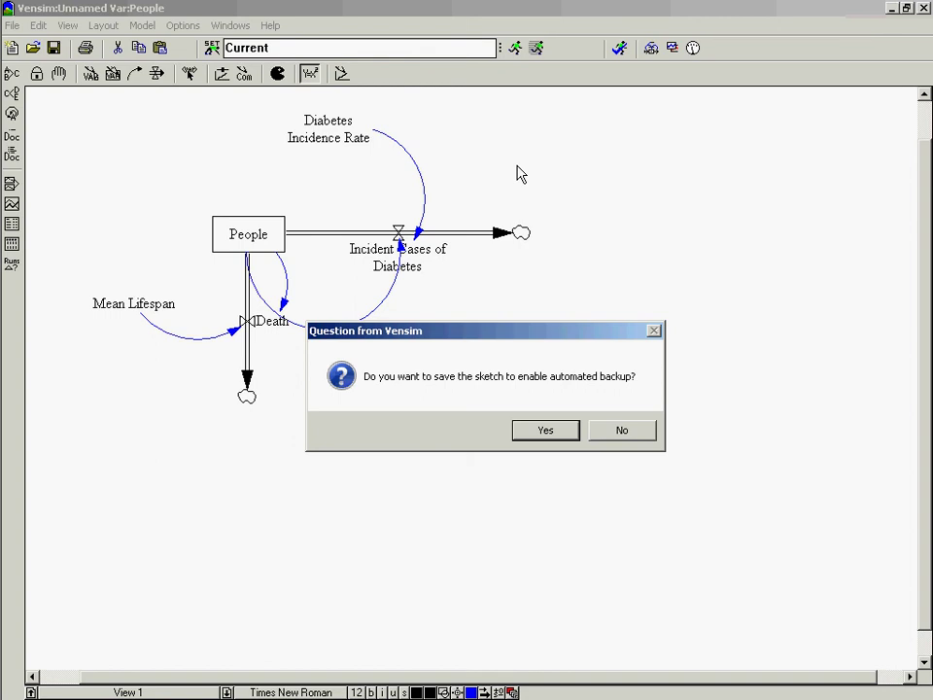
key("n")
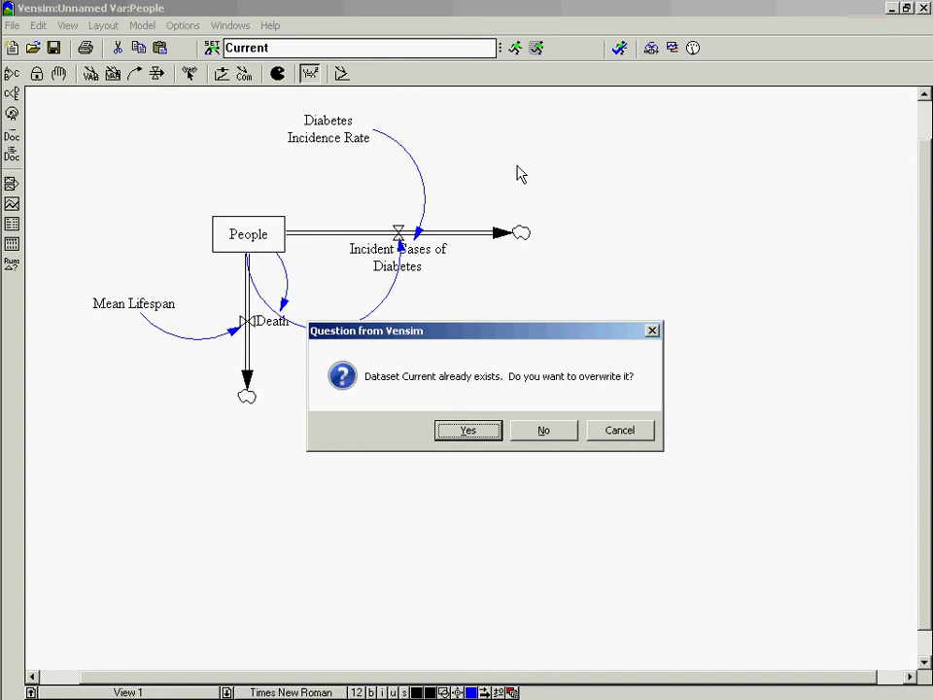
key("Return")
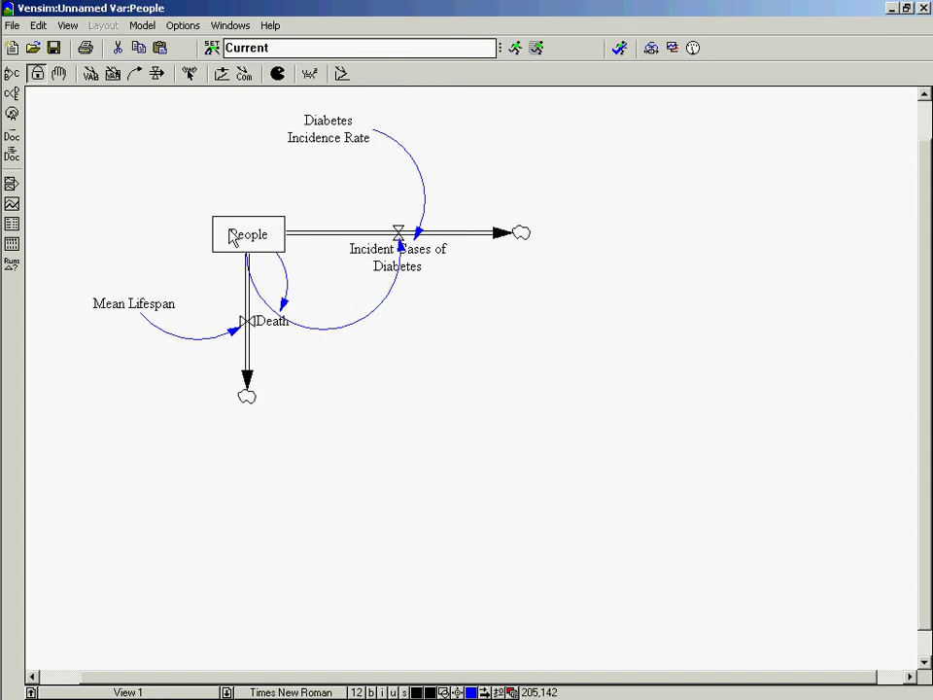
left_click(12, 203)
left_click(281, 500)
left_click(248, 321)
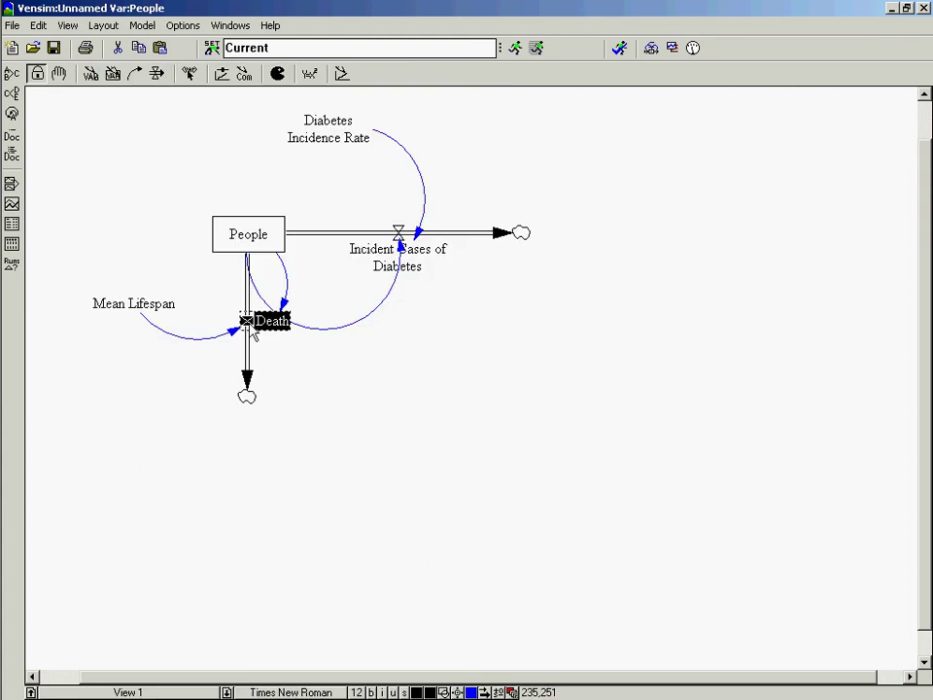
left_click(12, 203)
left_click(708, 375)
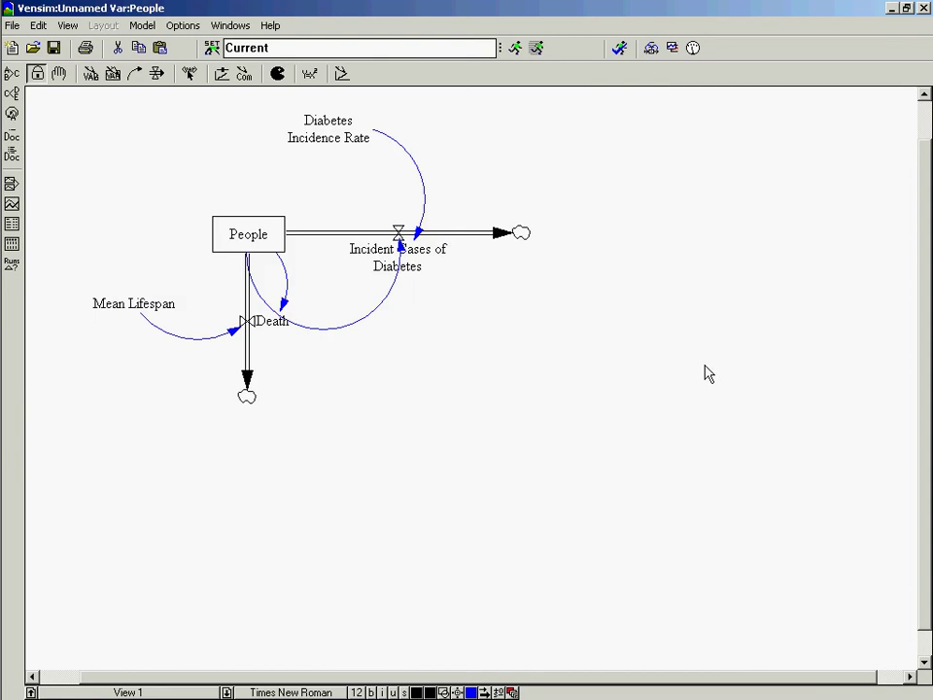
left_click(384, 251)
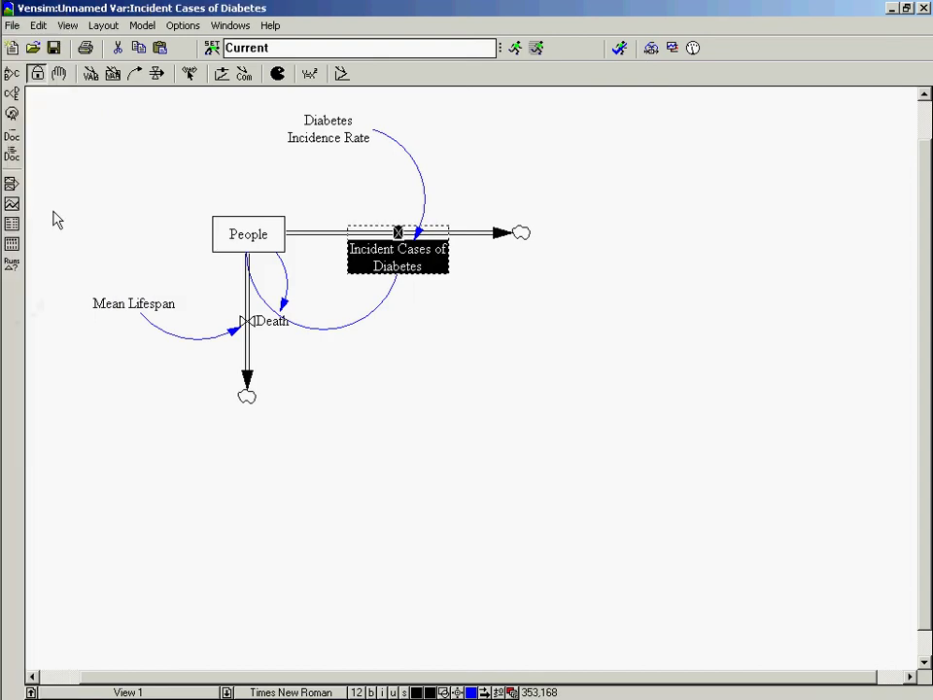
left_click(12, 204)
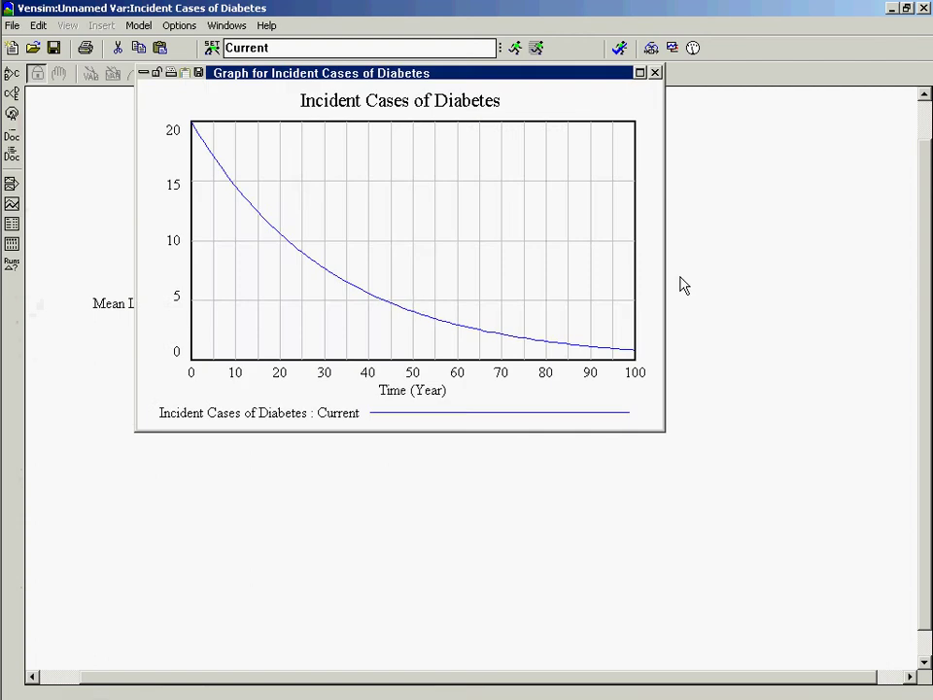
left_click(848, 229)
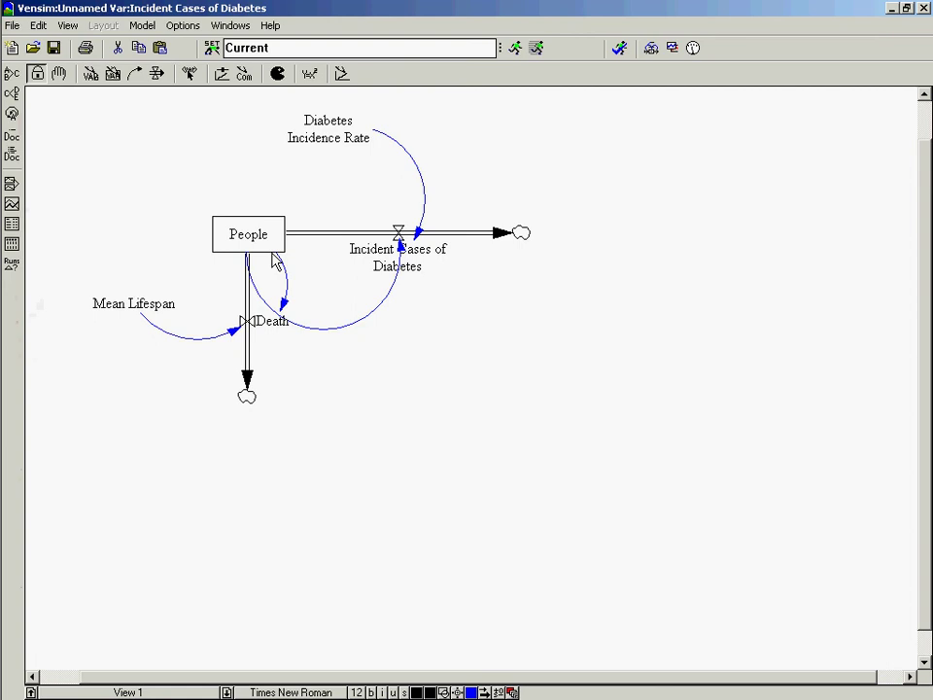
- Plot Death over time, close that graph, and select the People stock
left_click(265, 327)
mouse_move(21, 205)
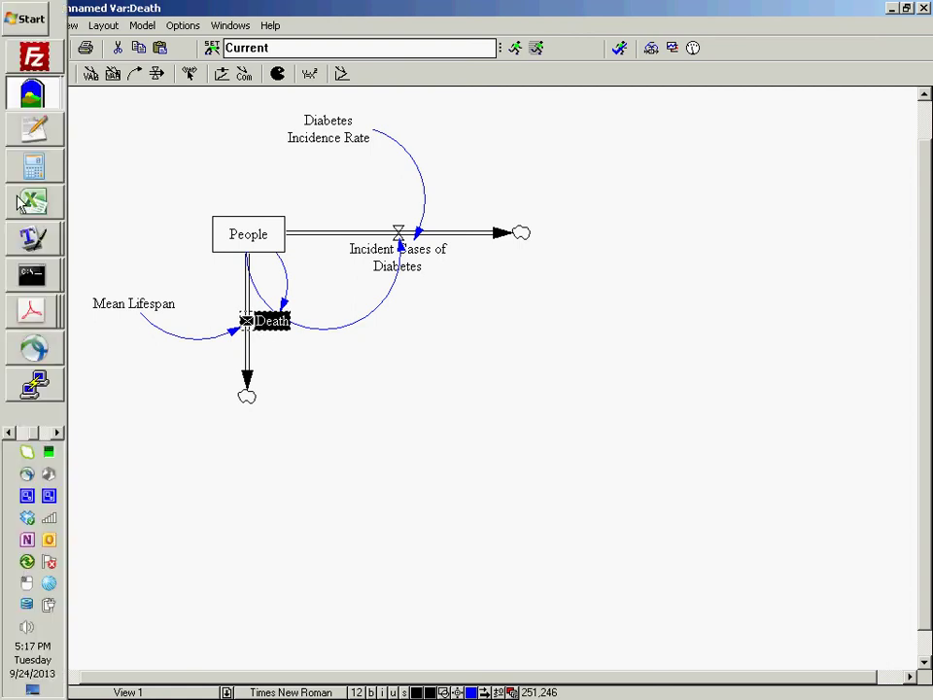
left_click(11, 204)
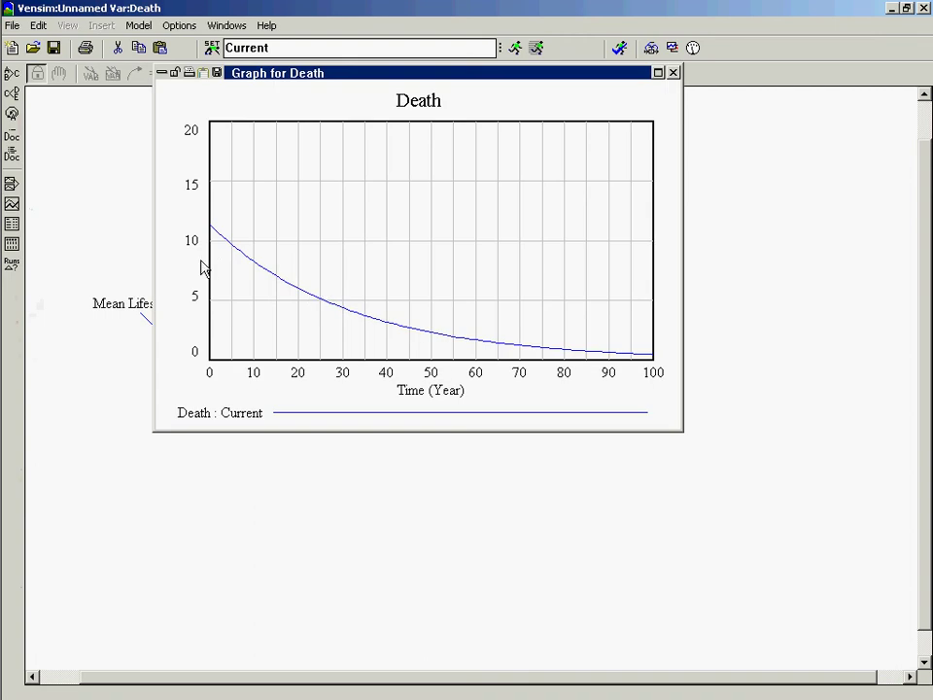
left_click(672, 72)
left_click(255, 234)
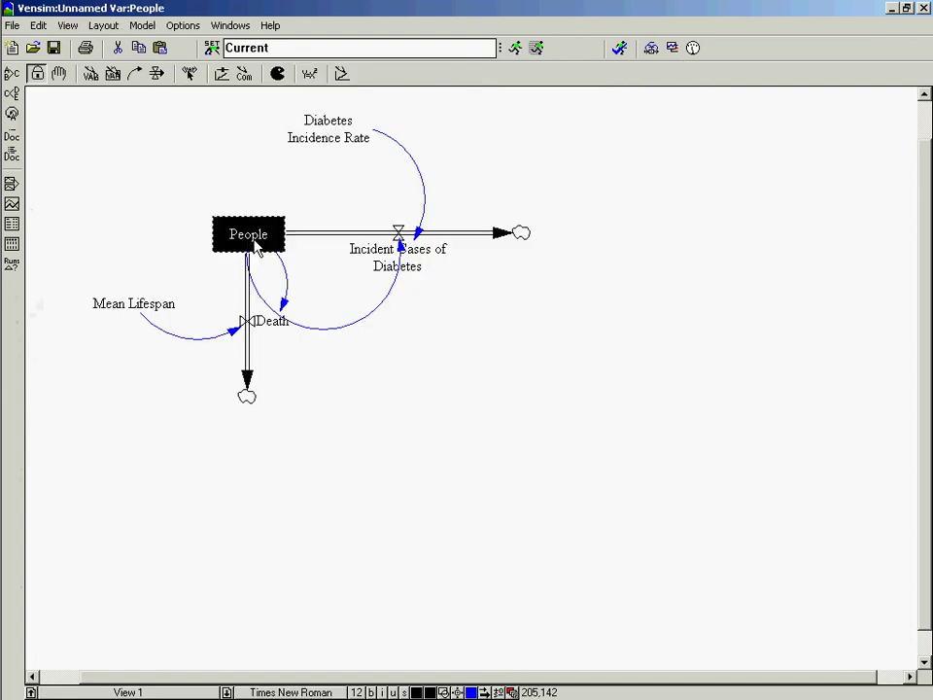
- Plot People, dismiss the PLE error on graph tool options, and close the People graph
mouse_move(3, 164)
left_click(12, 203)
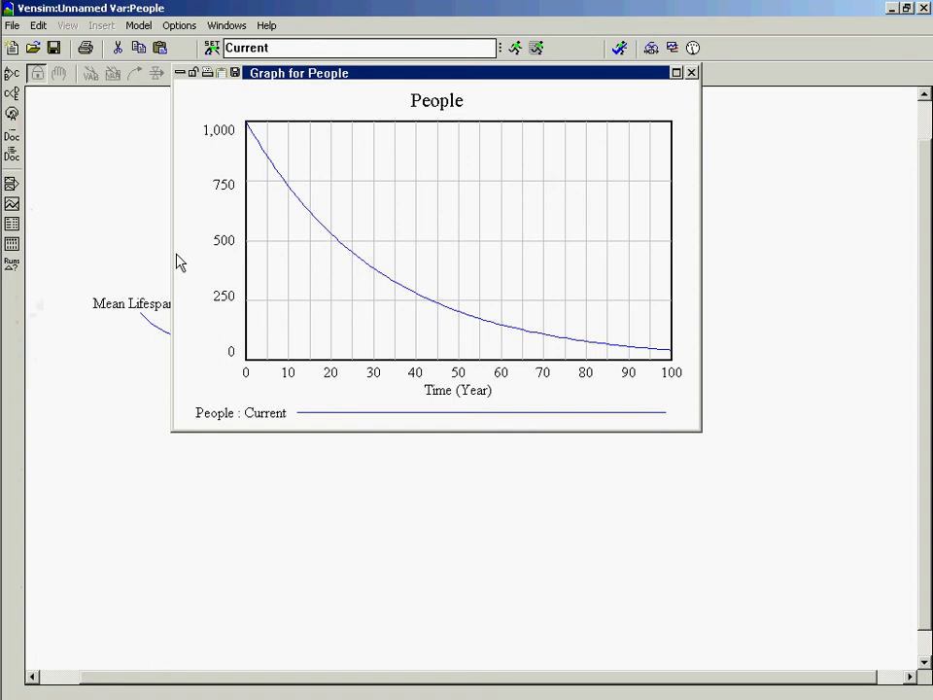
left_click(11, 205)
left_click(12, 206)
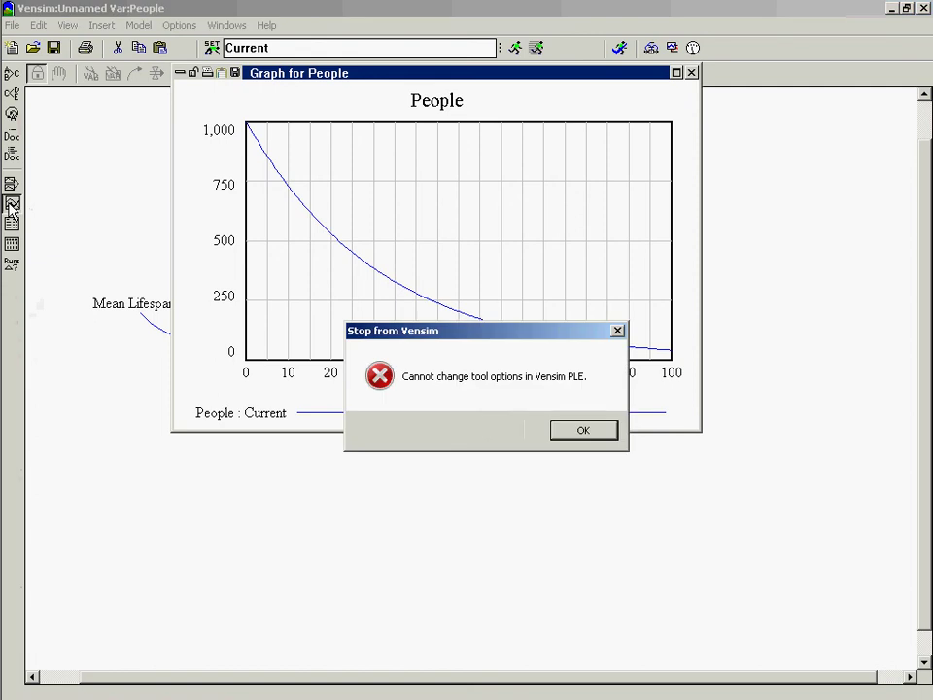
left_click(585, 433)
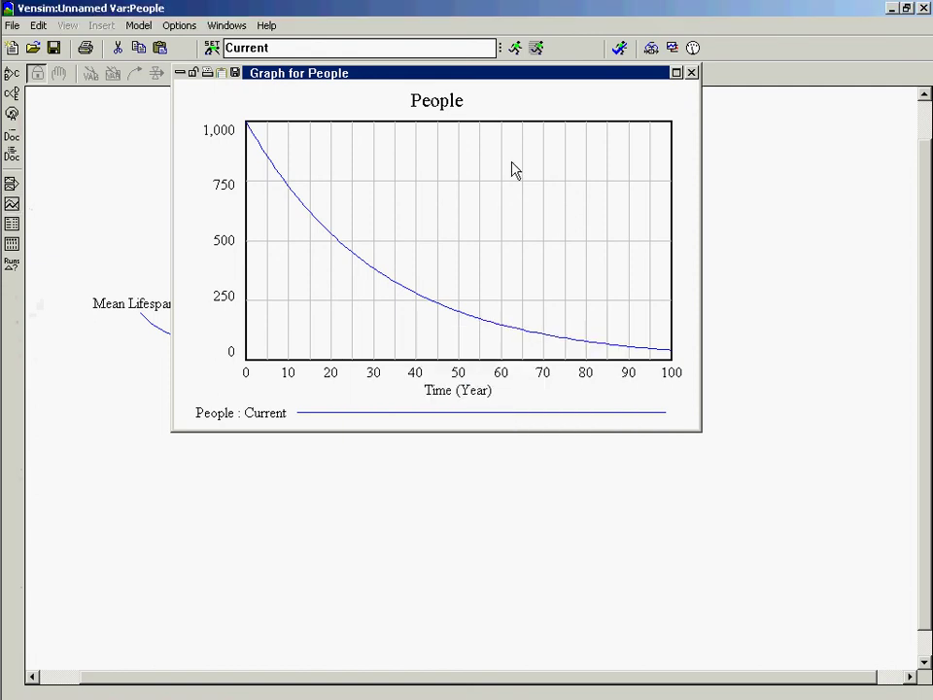
left_click(691, 73)
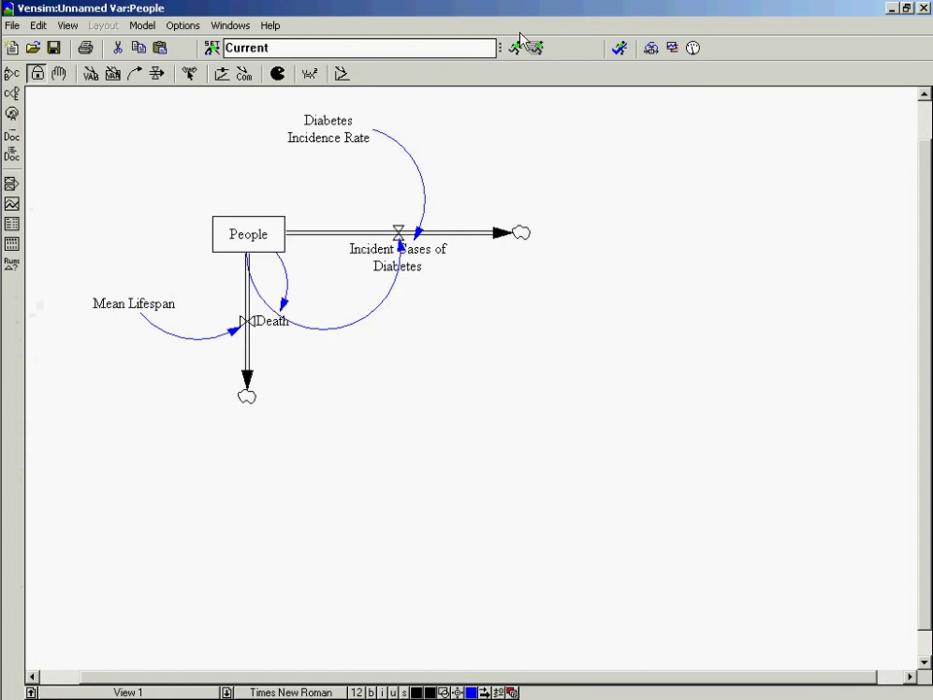
- Start a new custom graph in the Control Panel titled 'Custom Scaled Graph'
left_click(692, 49)
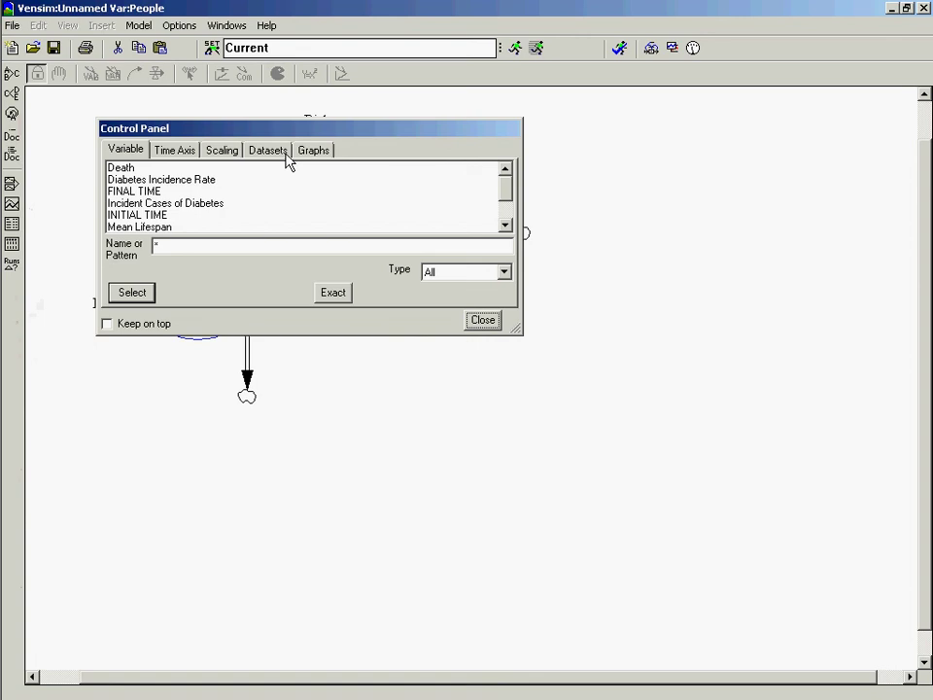
left_click(322, 154)
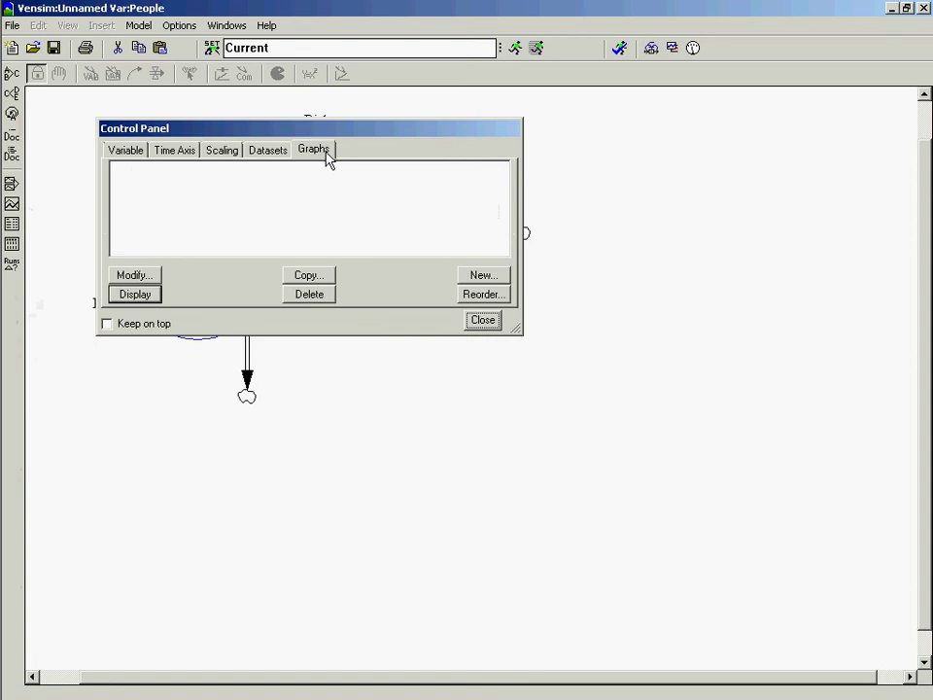
left_click(128, 276)
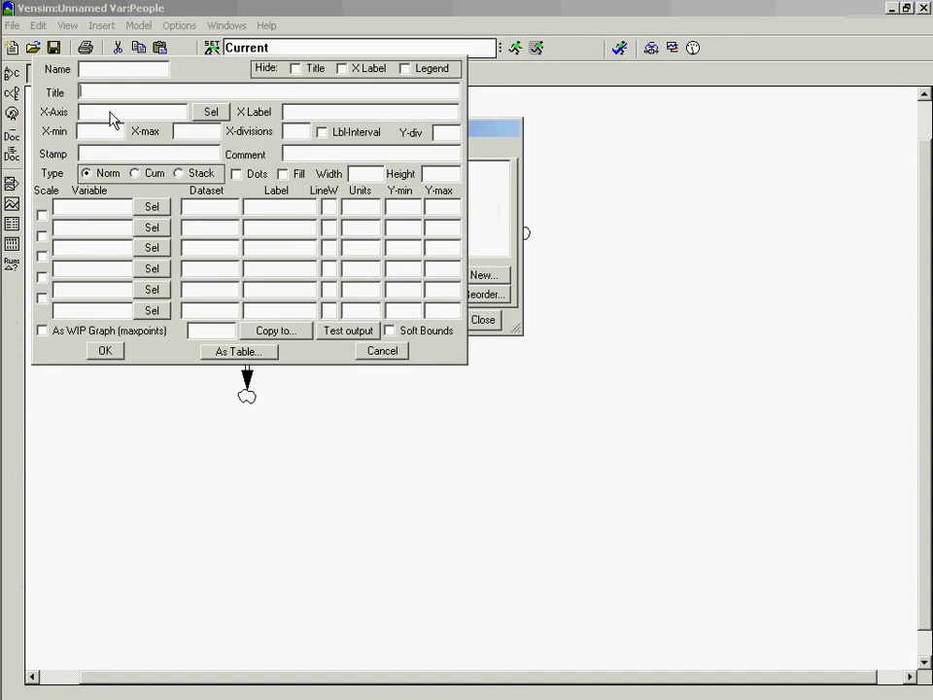
type("Custom Scaled Graph")
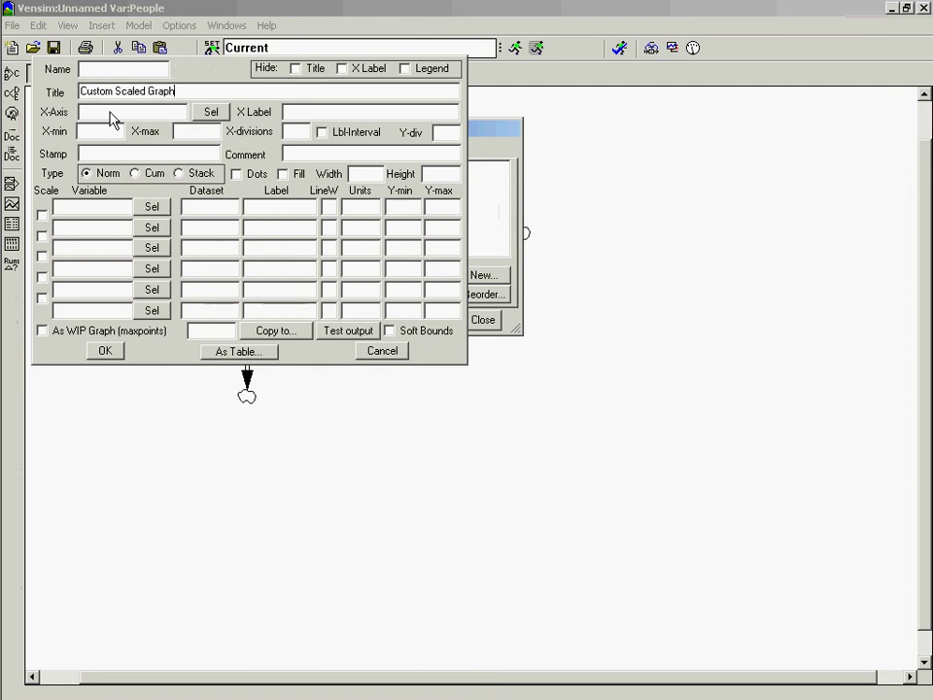
- Plot People on a fixed 0–10000 vertical scale and save the graph definition
left_click(152, 206)
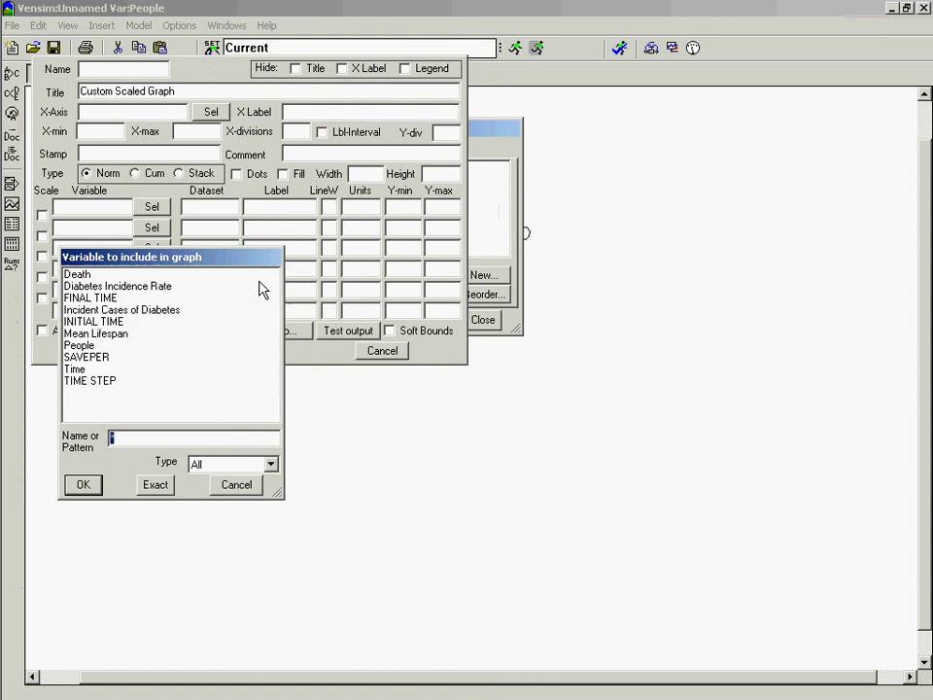
double_click(98, 346)
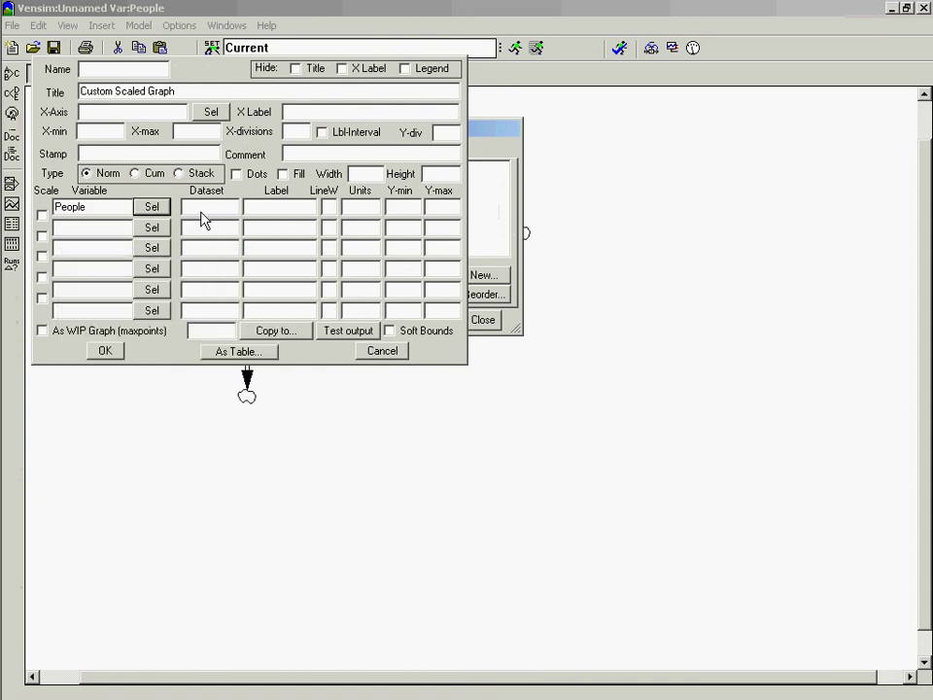
left_click(414, 210)
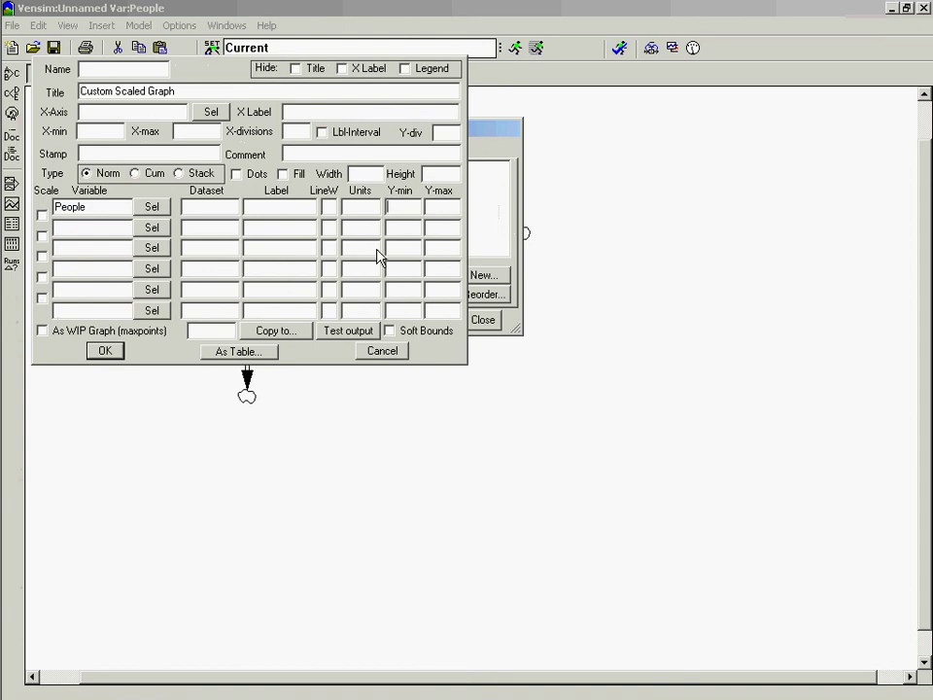
type("0")
key("Tab")
type("10000")
left_click_drag(114, 357, 196, 248)
left_click(121, 354)
left_click(493, 330)
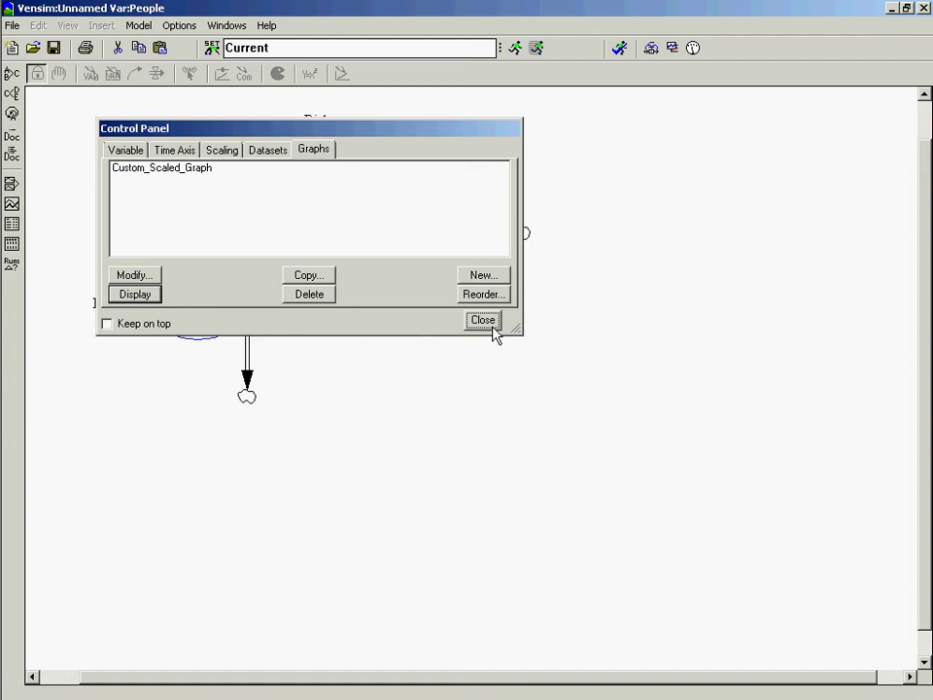
- Display Custom_Scaled_Graph and then close its window
left_click(174, 199)
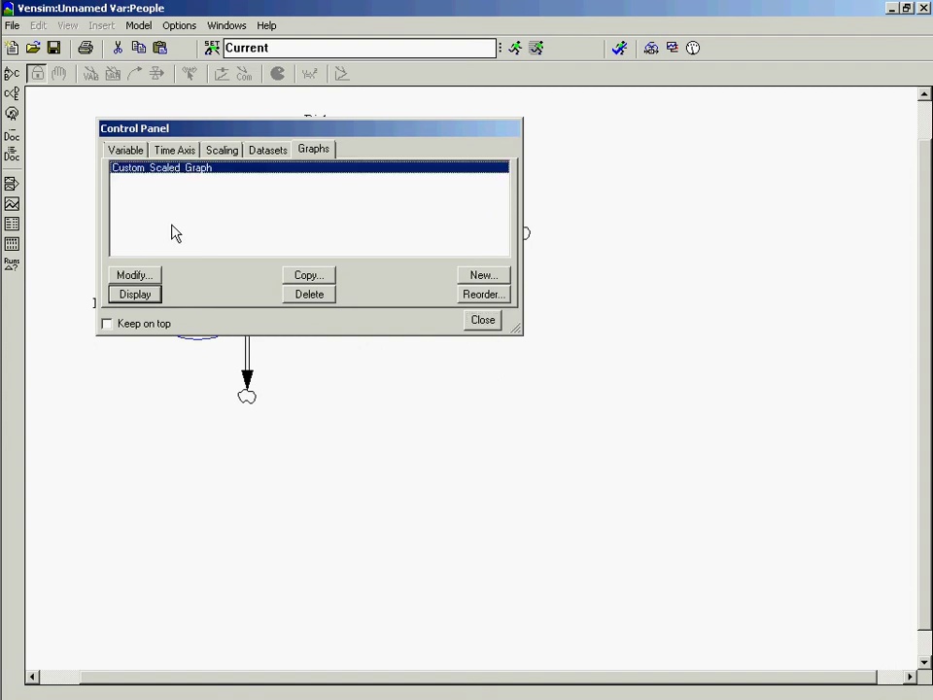
left_click(135, 294)
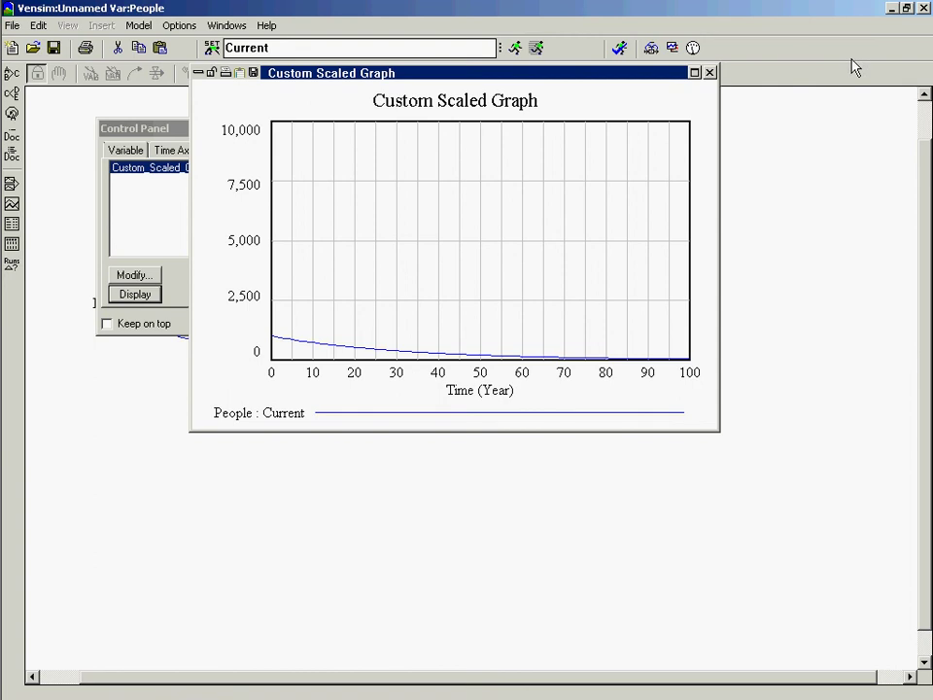
left_click(709, 73)
- Close the graph Control Panel and bring CamStudio to the front
key("alt+Tab")
key("alt+shift+Tab")
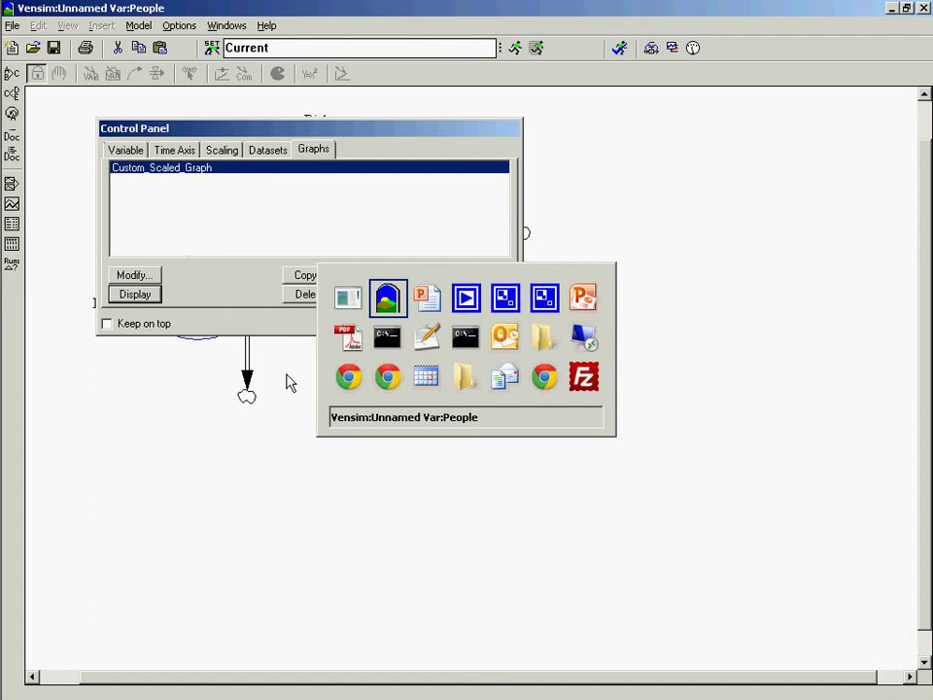
left_click(481, 321)
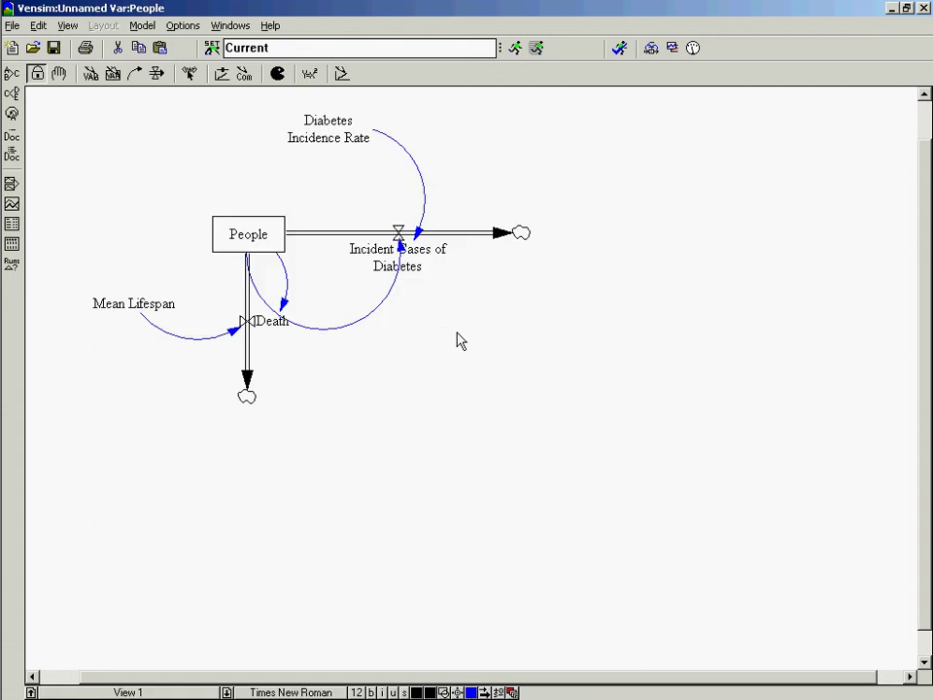
key("alt+Tab")
key("Tab")
left_click(424, 331)
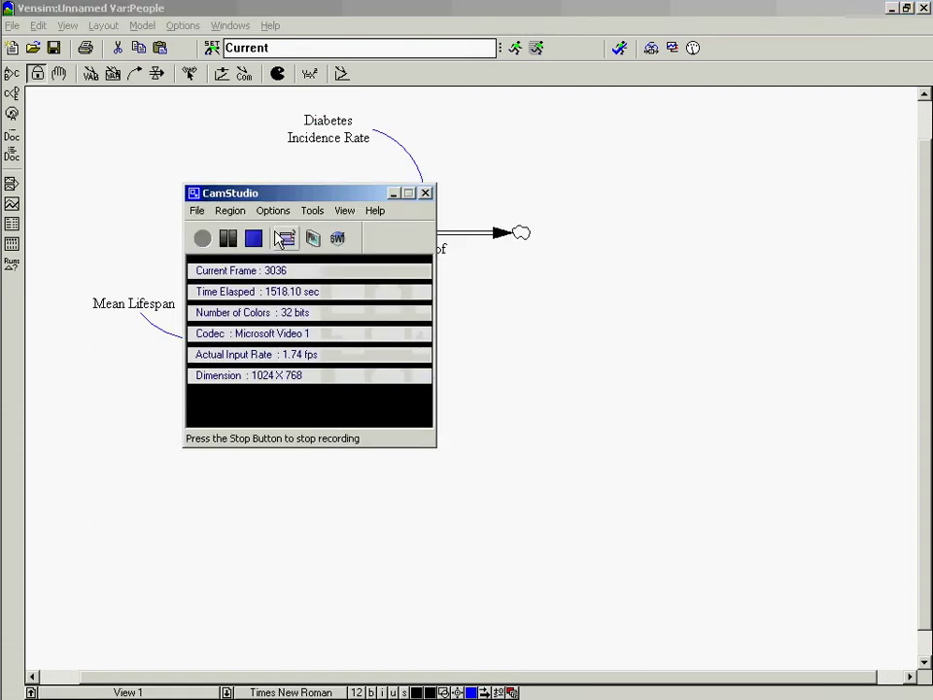